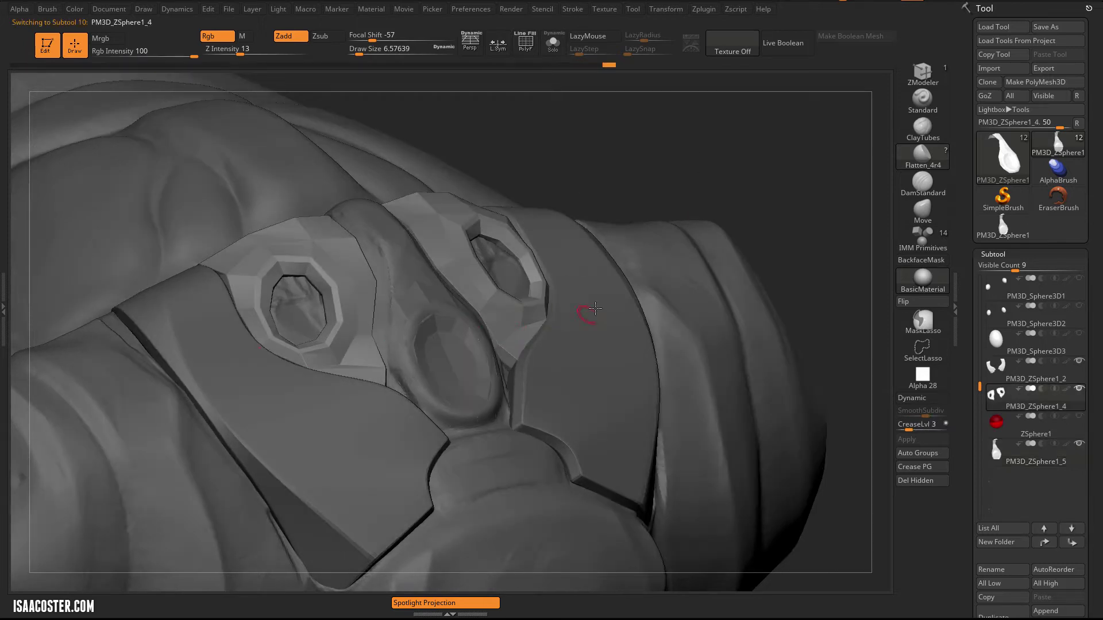
Turn on the dynamic subdivision preview for the eye panels to see them smoothed.
key(d)
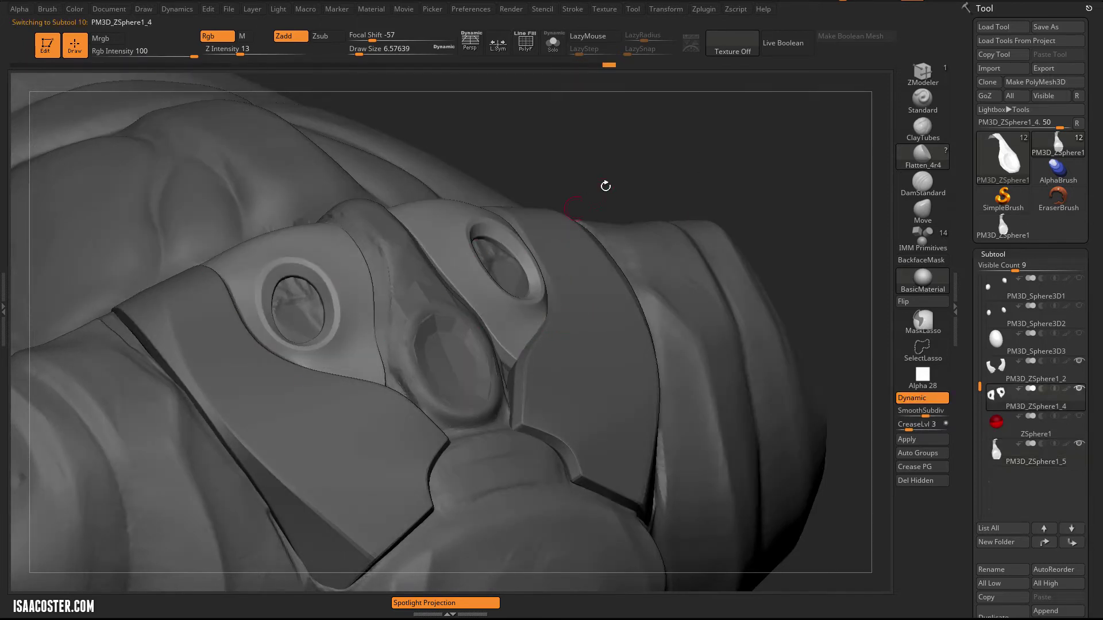
drag(609, 183, 435, 290)
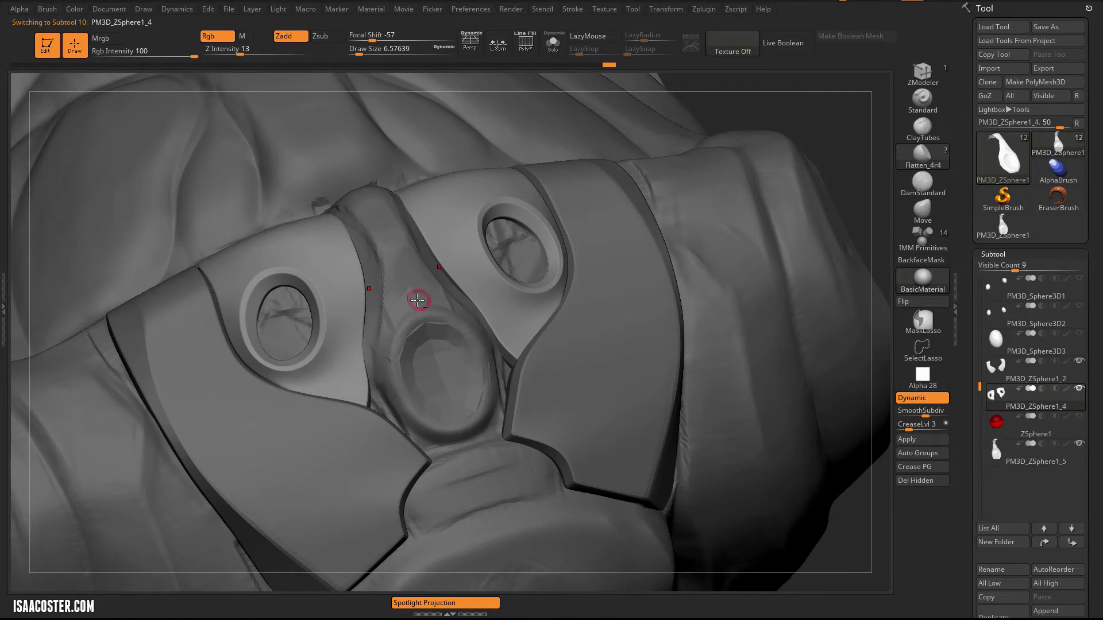
drag(832, 139, 888, 150)
Activate the nose-bridge piece PM3D_ZSphere1_5 with the Move brush, turn on transparency and adjust its upper bend.
click(923, 211)
mouse_move(593, 163)
mouse_down()
mouse_move(603, 157)
mouse_move(601, 201)
mouse_move(586, 230)
mouse_up()
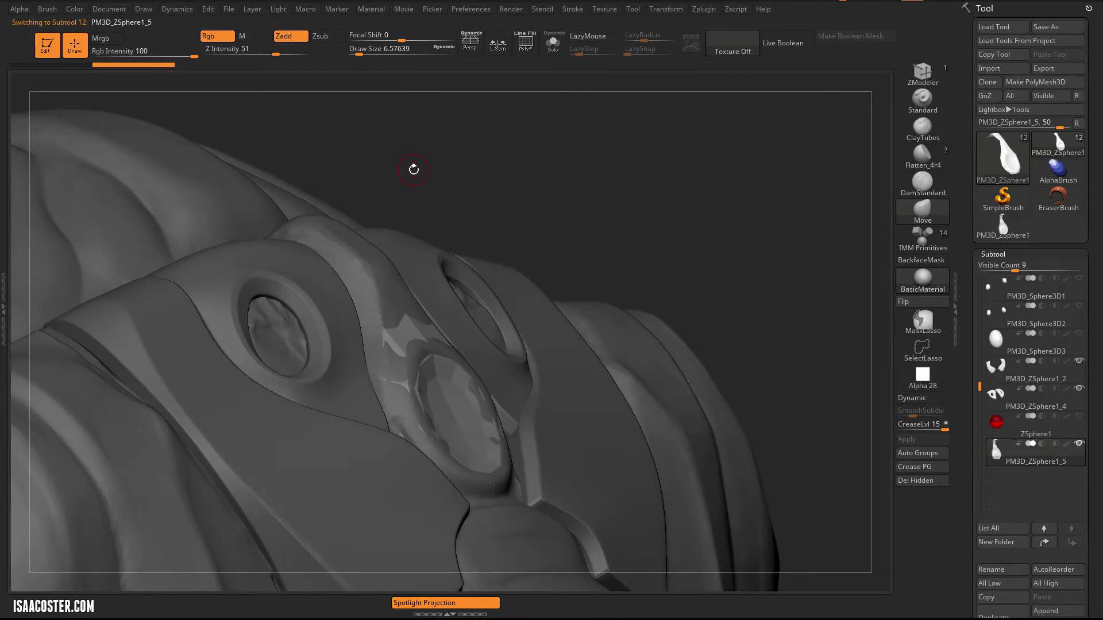
click(667, 9)
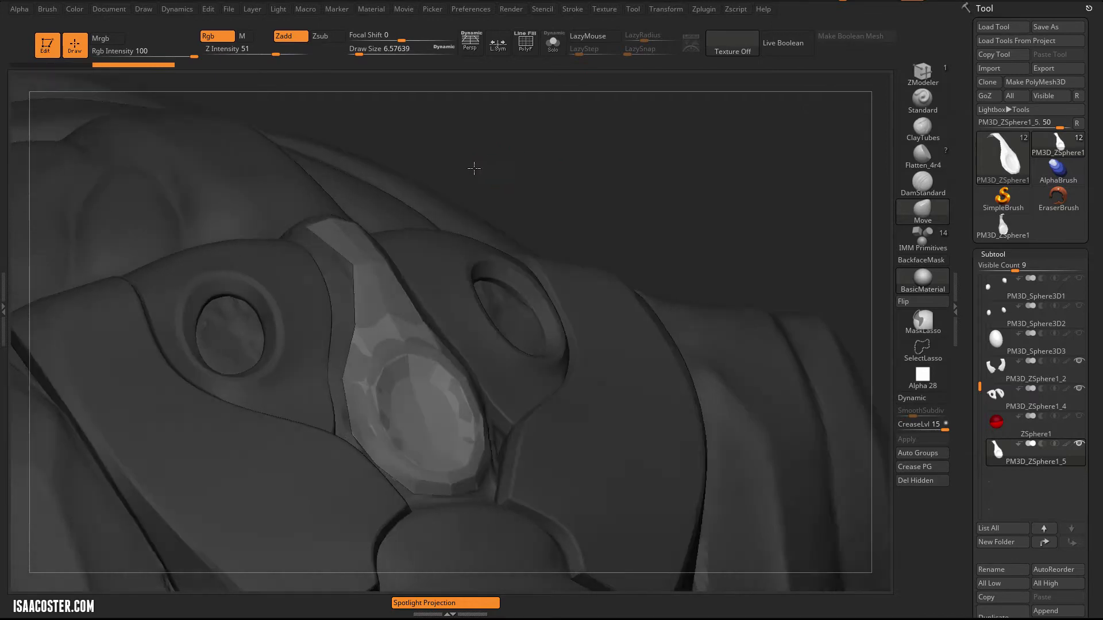
drag(474, 167, 419, 222)
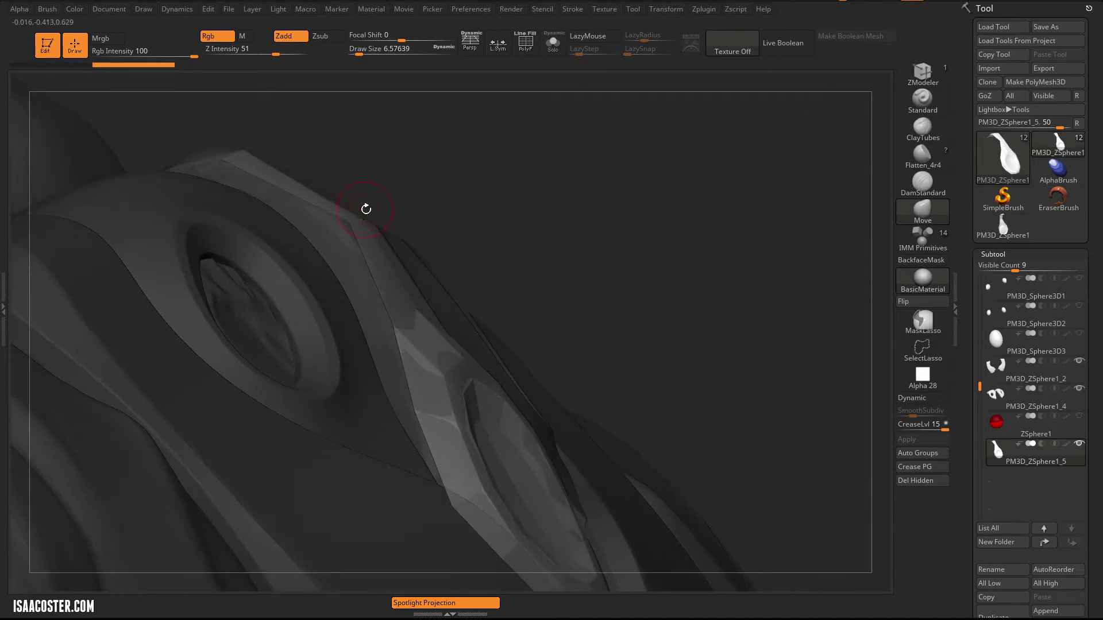
drag(501, 207, 407, 263)
drag(260, 172, 328, 250)
Isolate the nose-bridge piece with its wireframe shown and insert a ZModeler edge loop across its upper neck.
click(553, 45)
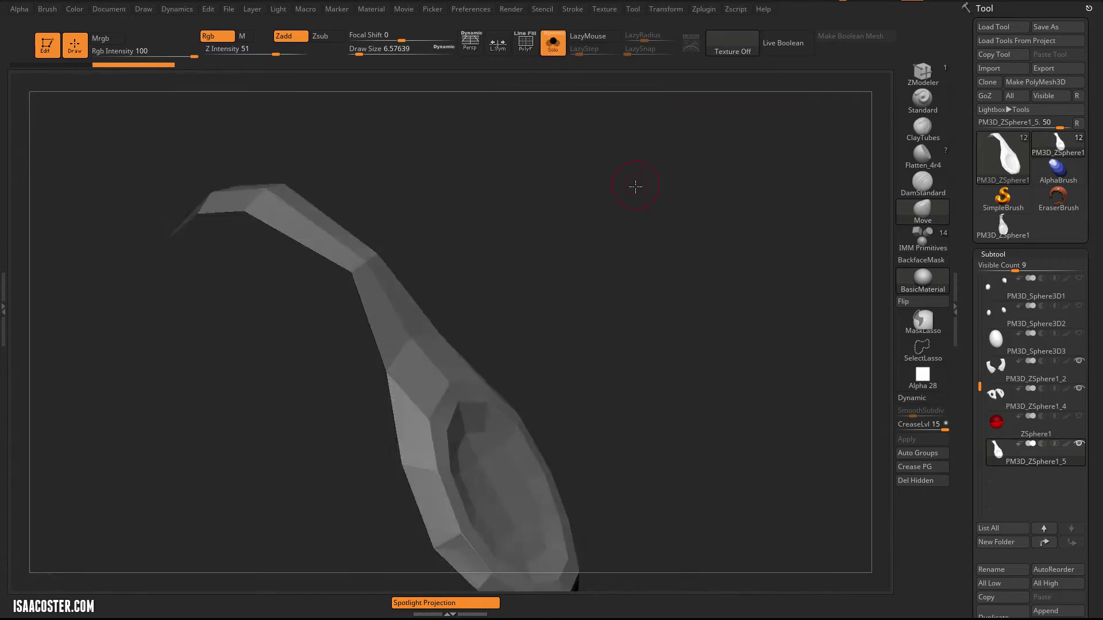
key(shift+f)
drag(459, 217, 331, 247)
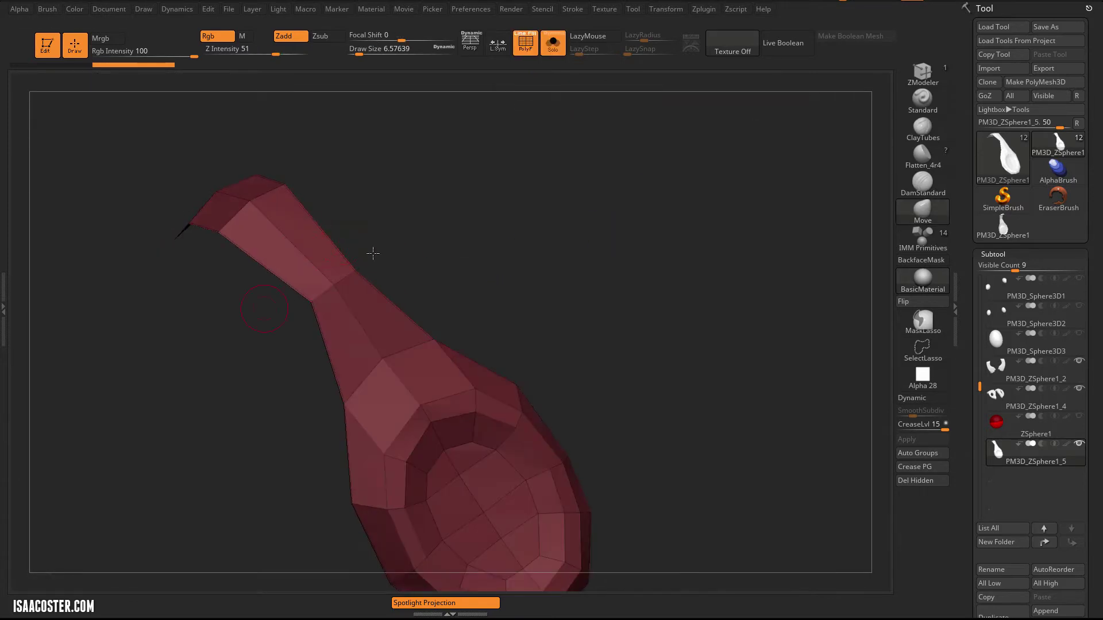
click(938, 74)
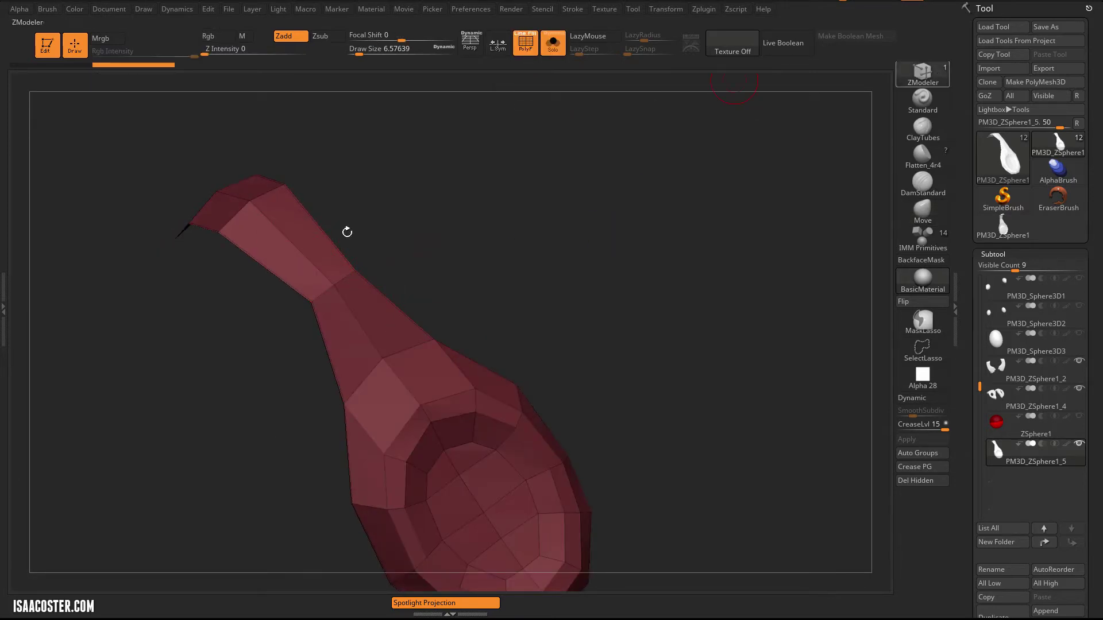
key(space)
click(264, 258)
click(292, 244)
drag(362, 234, 488, 198)
Mask around the new edge loop and shift it outward with the transpose line to round the neck's profile.
mouse_move(298, 209)
ctrl+mouse_down()
mouse_move(235, 303)
mouse_move(291, 247)
ctrl+mouse_up()
ctrl+click(421, 154)
key(w)
click(282, 239)
mouse_move(381, 227)
mouse_down()
mouse_move(369, 202)
mouse_move(419, 183)
mouse_move(393, 208)
mouse_up()
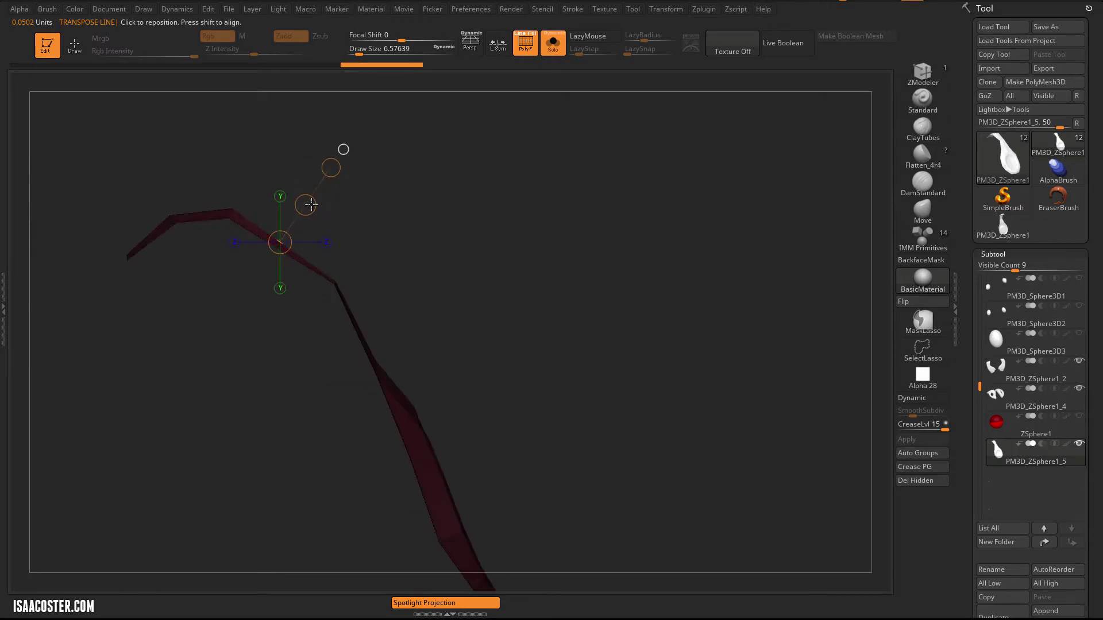
click(308, 204)
mouse_move(484, 274)
mouse_down()
mouse_move(511, 291)
mouse_move(510, 308)
mouse_move(520, 178)
mouse_up()
key(q)
Show the other mask parts again, then mask around the next edge toward the strip's top and nudge it outward with the transpose line.
click(553, 46)
drag(701, 320, 709, 293)
ctrl+right_drag(291, 193, 286, 178)
mouse_move(264, 180)
ctrl+mouse_down()
mouse_move(224, 239)
mouse_move(219, 151)
ctrl+mouse_up()
ctrl+click(273, 187)
key(w)
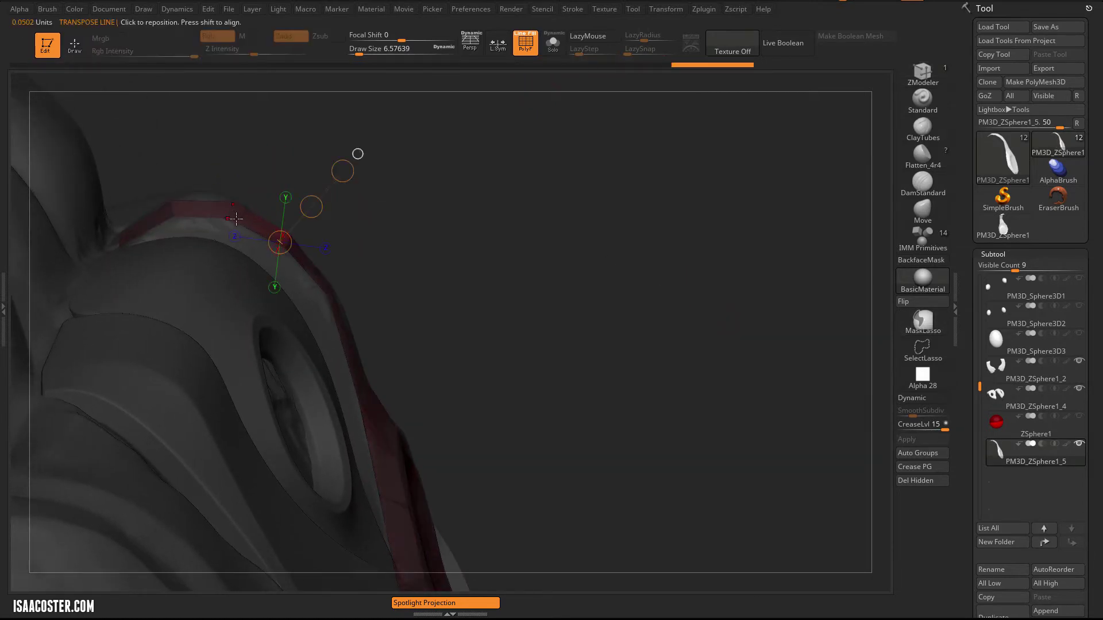
drag(228, 219, 394, 212)
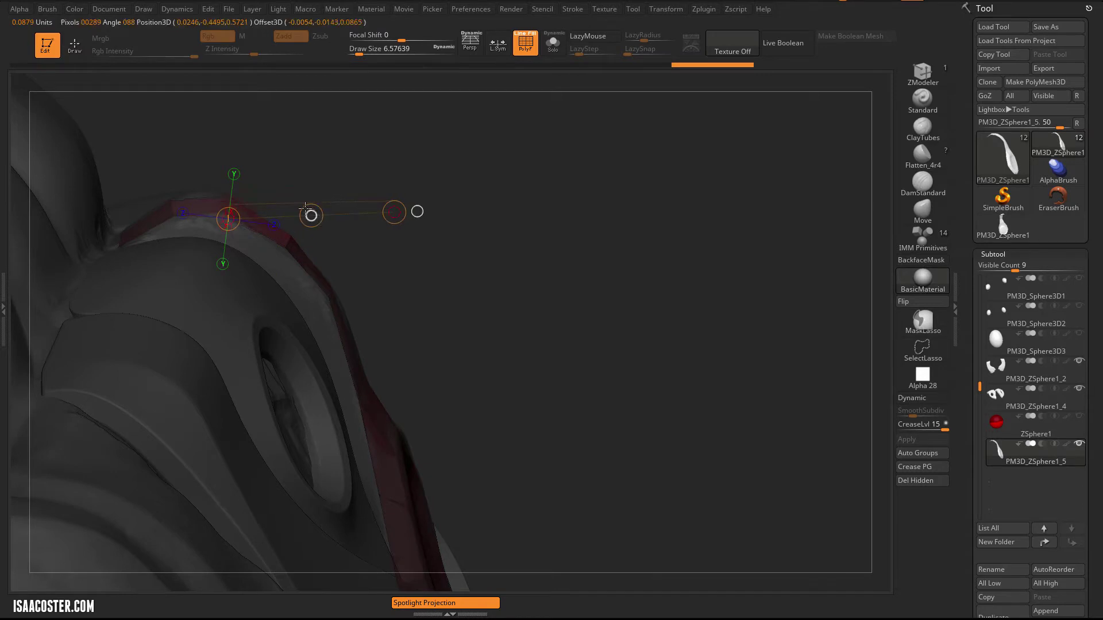
drag(296, 206, 298, 203)
mouse_move(556, 282)
right_down()
mouse_move(505, 253)
mouse_move(554, 251)
mouse_move(603, 224)
mouse_move(563, 181)
right_up()
key(q)
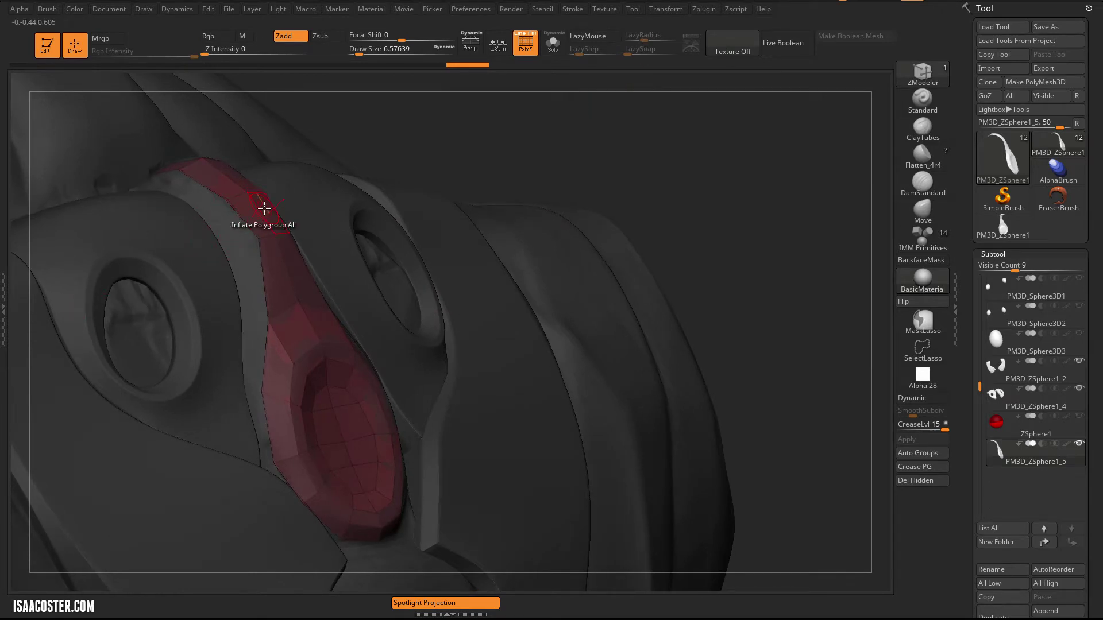
Turn off transparency for the inactive mask parts.
click(713, 8)
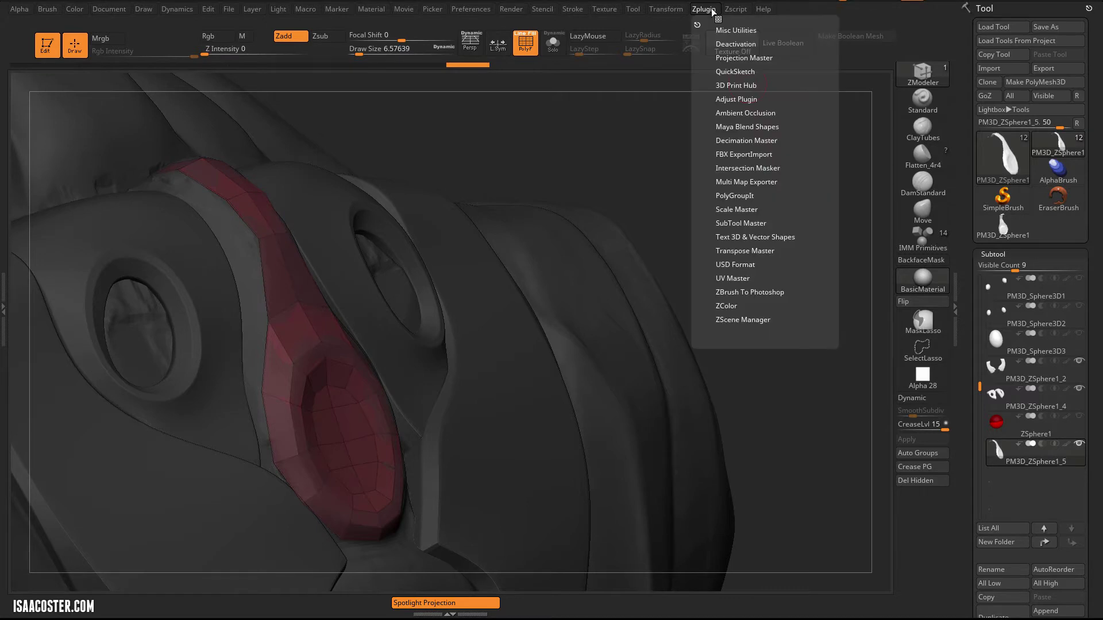
click(666, 8)
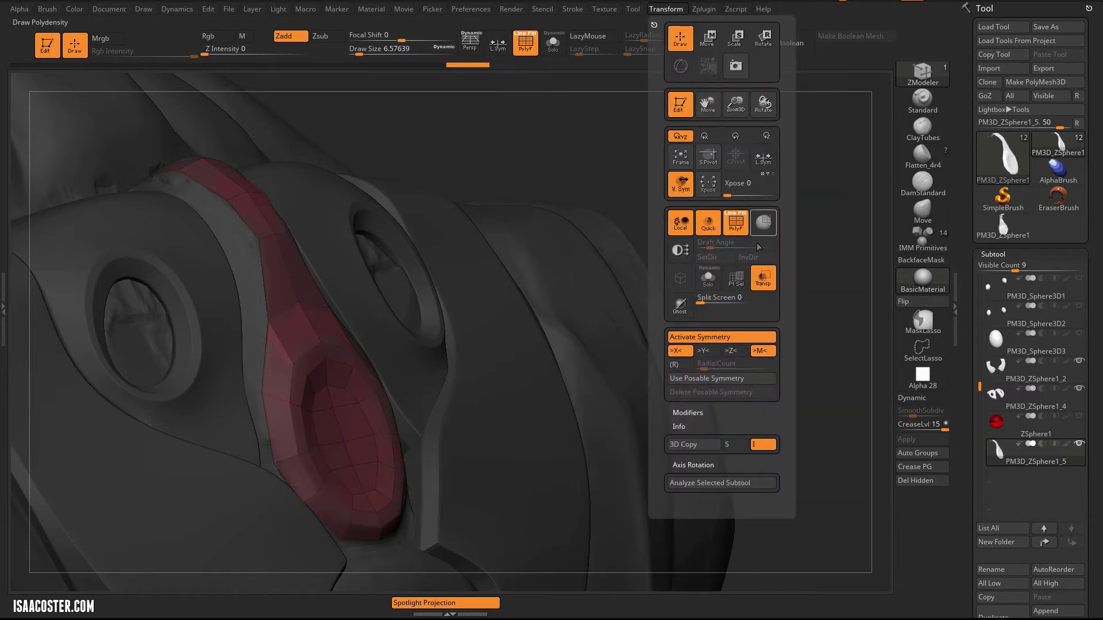
click(763, 281)
ctrl+right_drag(504, 114, 482, 189)
drag(448, 131, 437, 99)
drag(523, 132, 449, 328)
Isolate the nose-bridge piece, extrude it into a thick shell with QMesh Polygroup All, and flip its faces.
click(560, 51)
drag(391, 359, 457, 319)
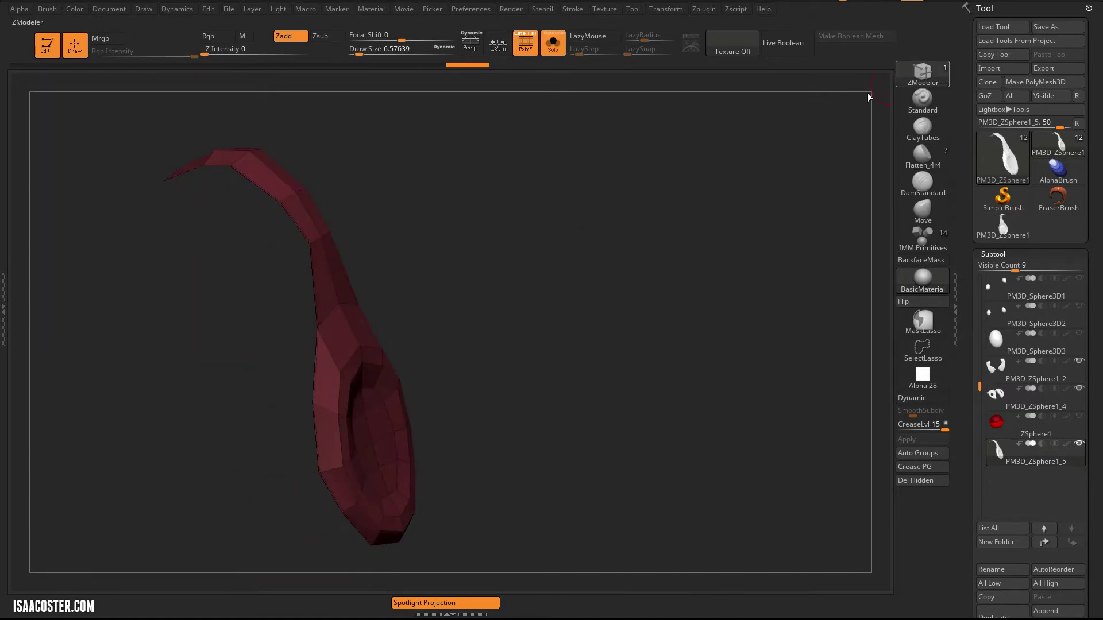
key(space)
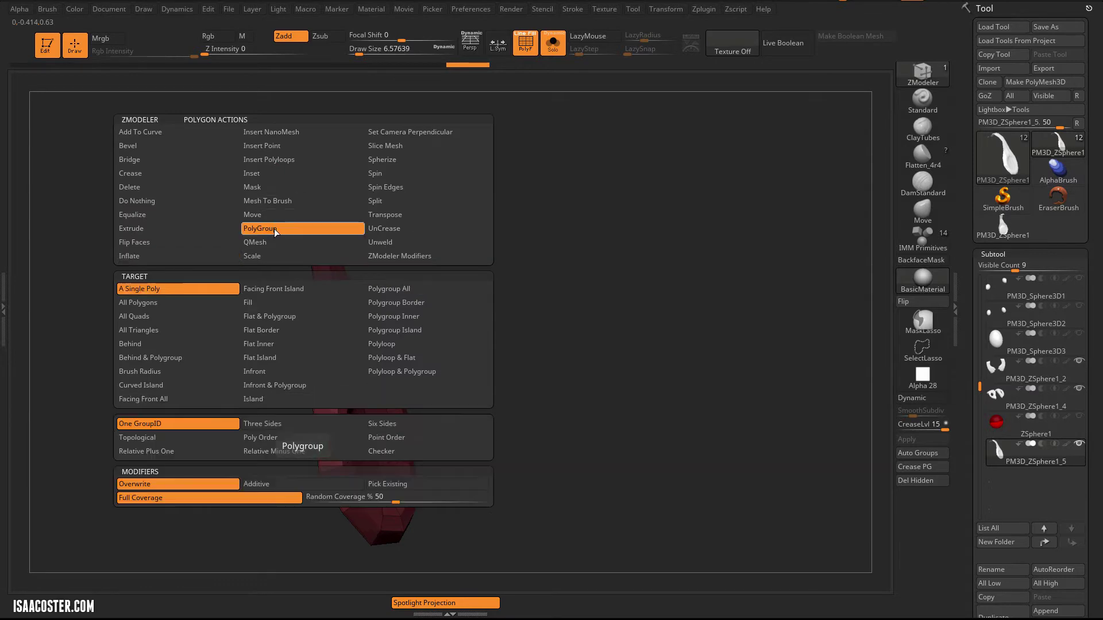
click(274, 241)
click(414, 304)
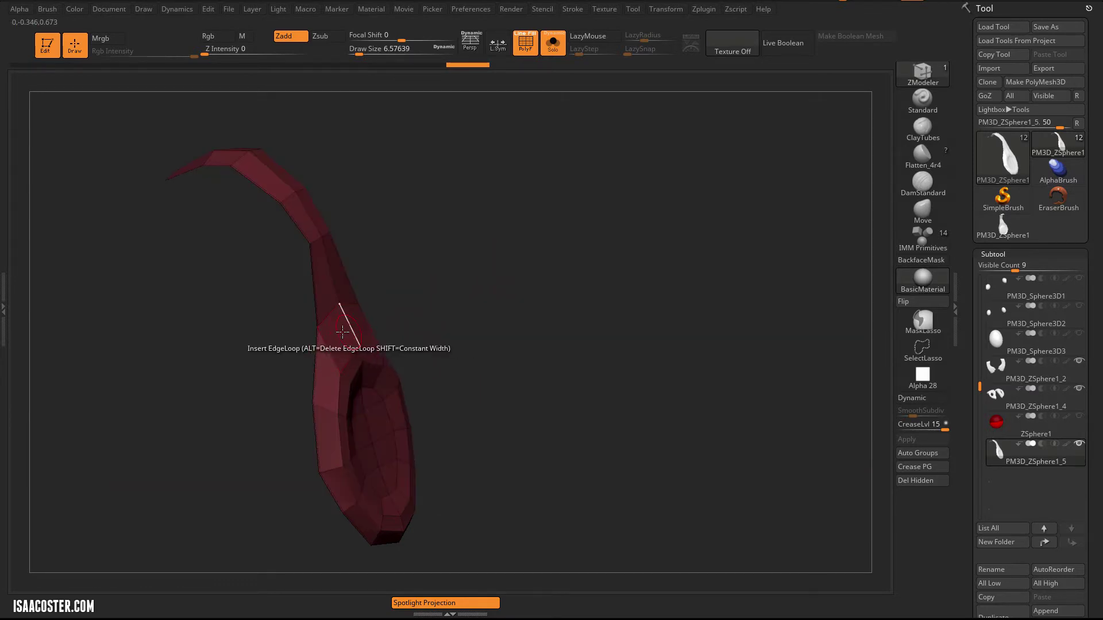
drag(322, 348, 287, 364)
mouse_move(405, 355)
mouse_down()
mouse_move(463, 323)
mouse_move(480, 291)
mouse_move(469, 290)
mouse_move(706, 333)
mouse_move(726, 295)
mouse_move(591, 281)
mouse_up()
click(913, 308)
Mask everything on the nose-bridge piece except the back polygroup and align the view squarely to its back.
mouse_move(533, 350)
mouse_down()
mouse_move(512, 352)
mouse_move(529, 346)
mouse_up()
click(381, 432)
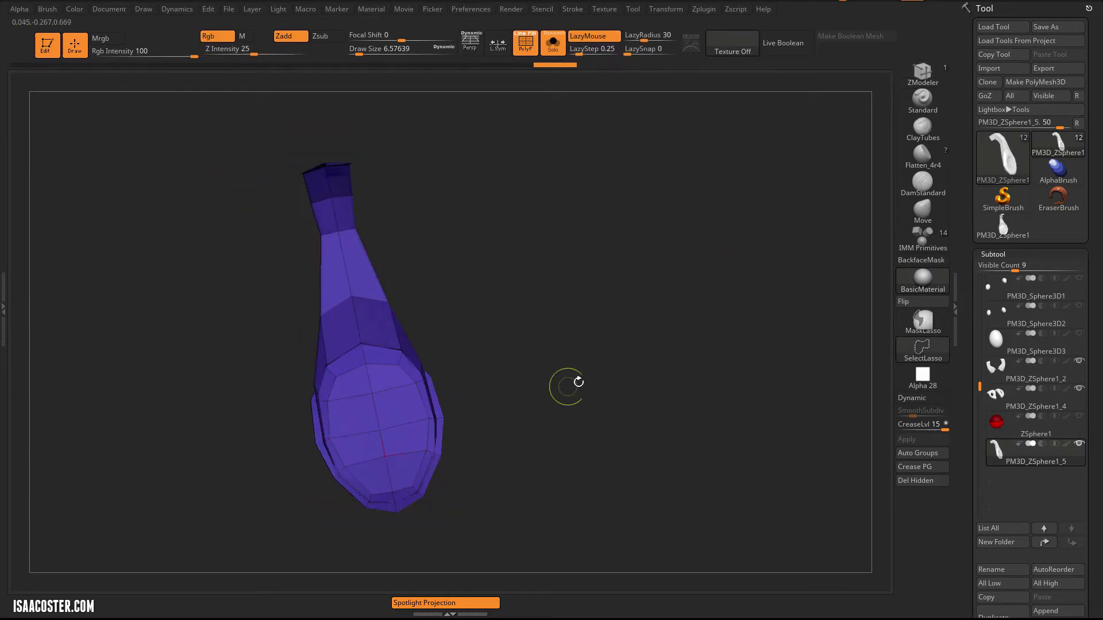
ctrl+click(559, 345)
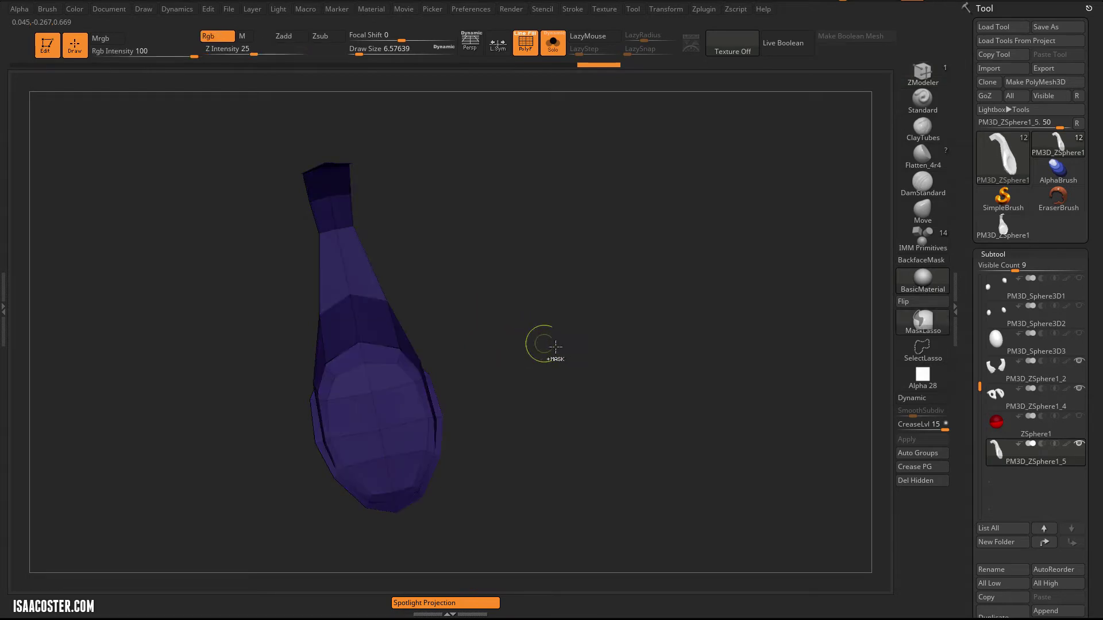
ctrl+shift+click(560, 354)
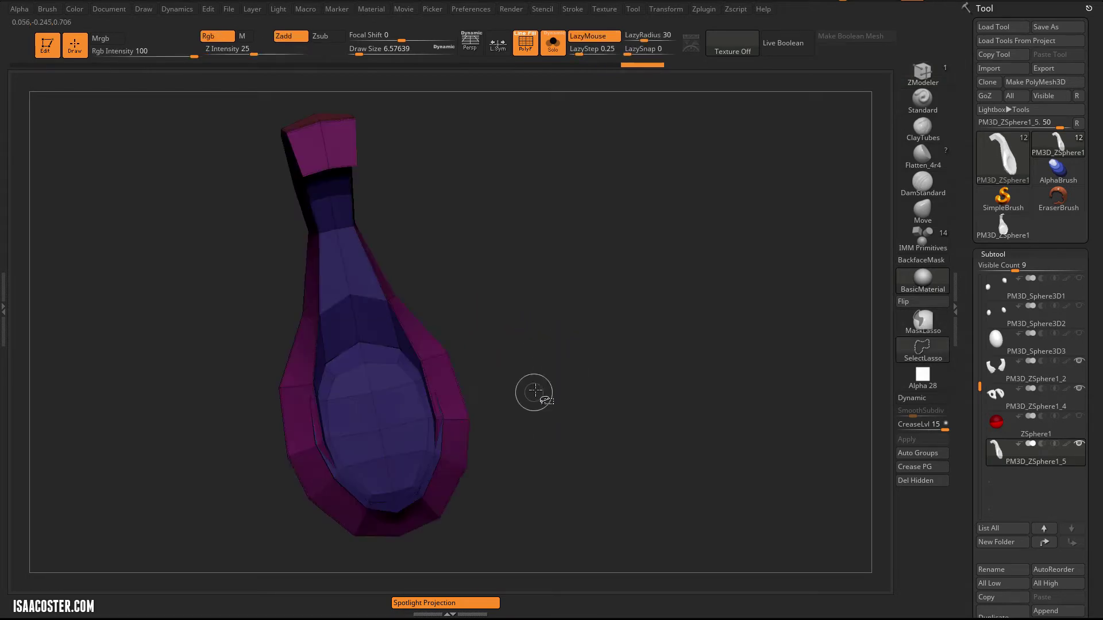
shift+drag(550, 328, 494, 419)
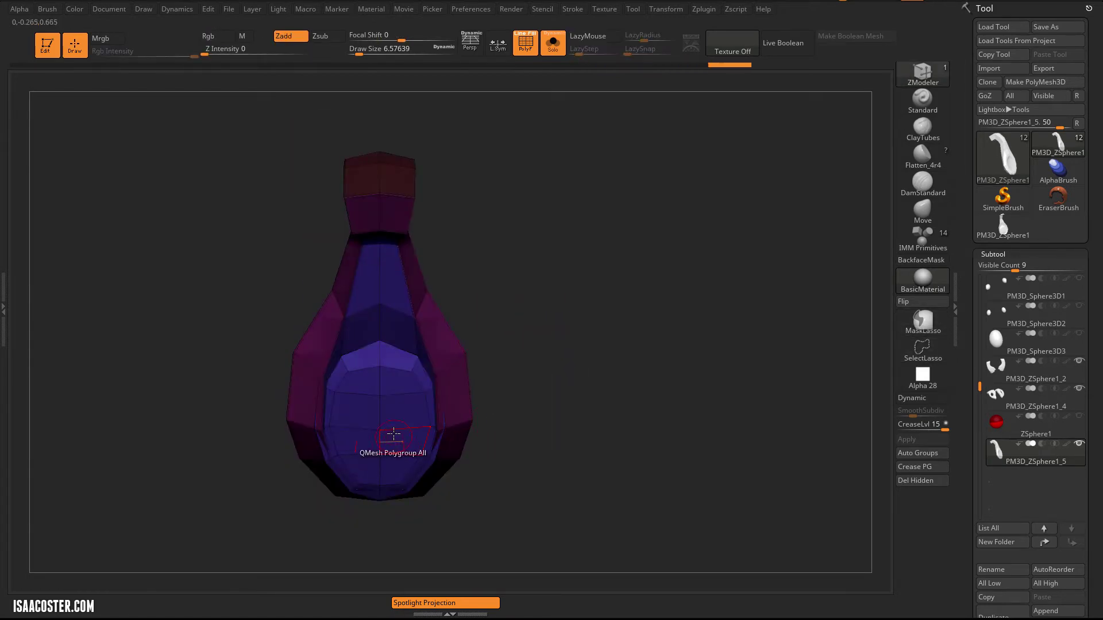
Stretch the unmasked back faces wider sideways with the transpose line and compare the fit against the surrounding mask.
key(w)
shift+drag(378, 428, 721, 419)
drag(682, 365, 303, 287)
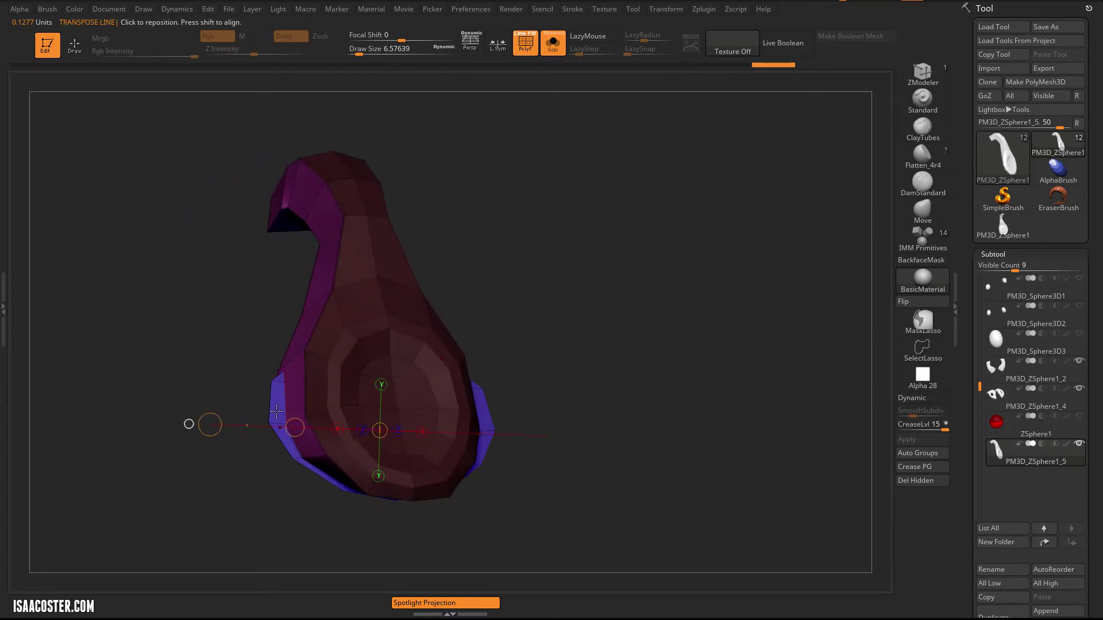
drag(245, 374, 394, 310)
drag(276, 211, 268, 268)
click(553, 52)
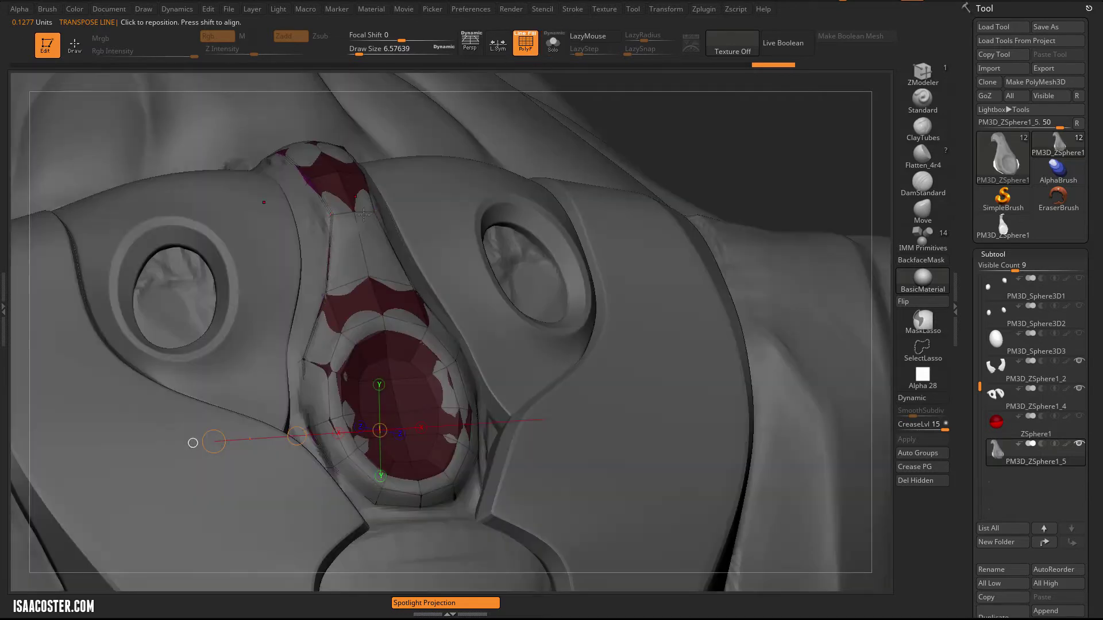
click(549, 50)
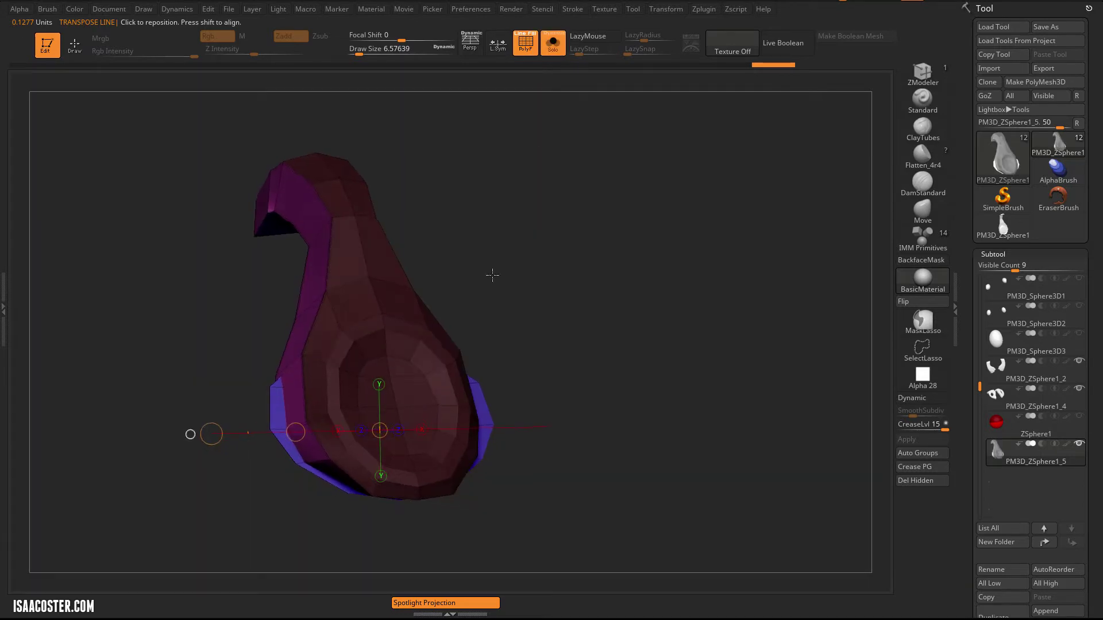
Clear the mask and pull the protruding outer vertices of the lower back inward with the Move brush.
drag(207, 440, 253, 500)
drag(571, 292, 482, 369)
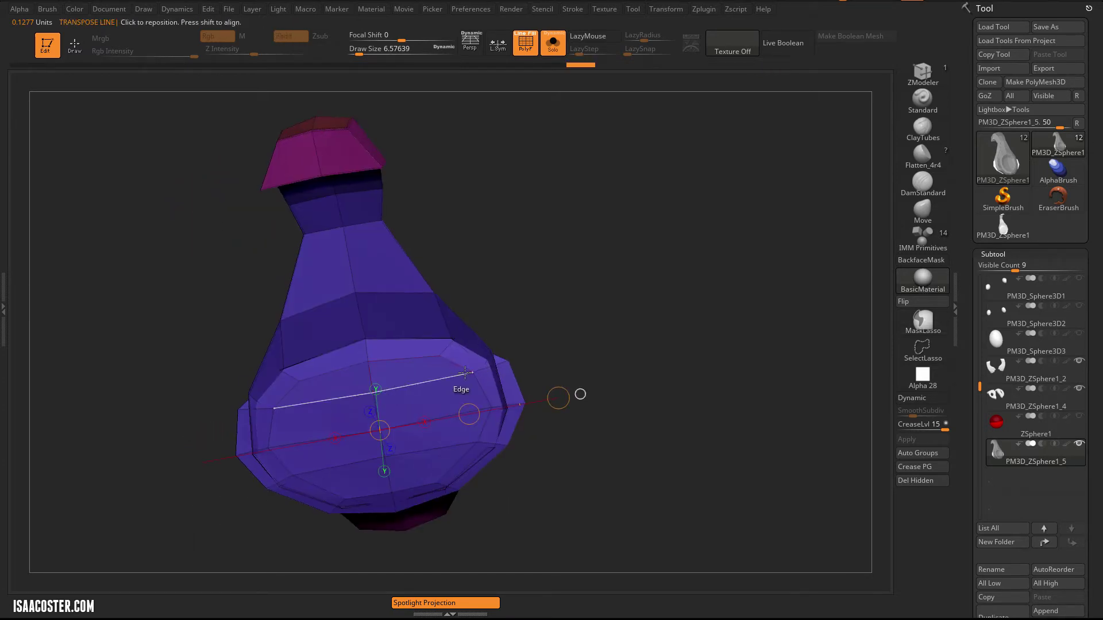
click(939, 214)
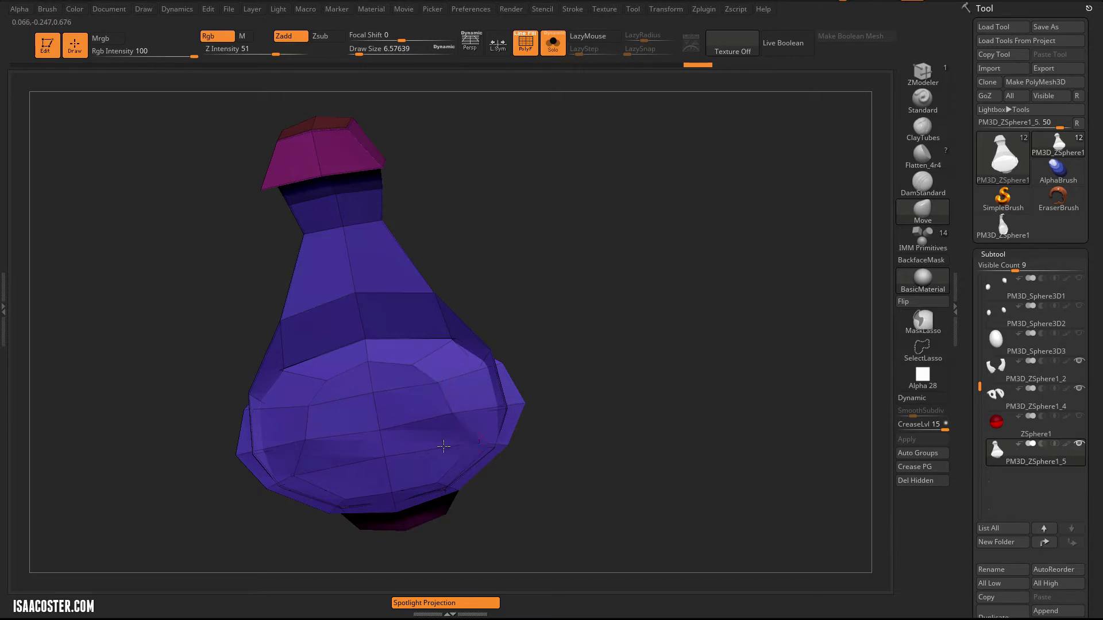
drag(520, 396, 411, 424)
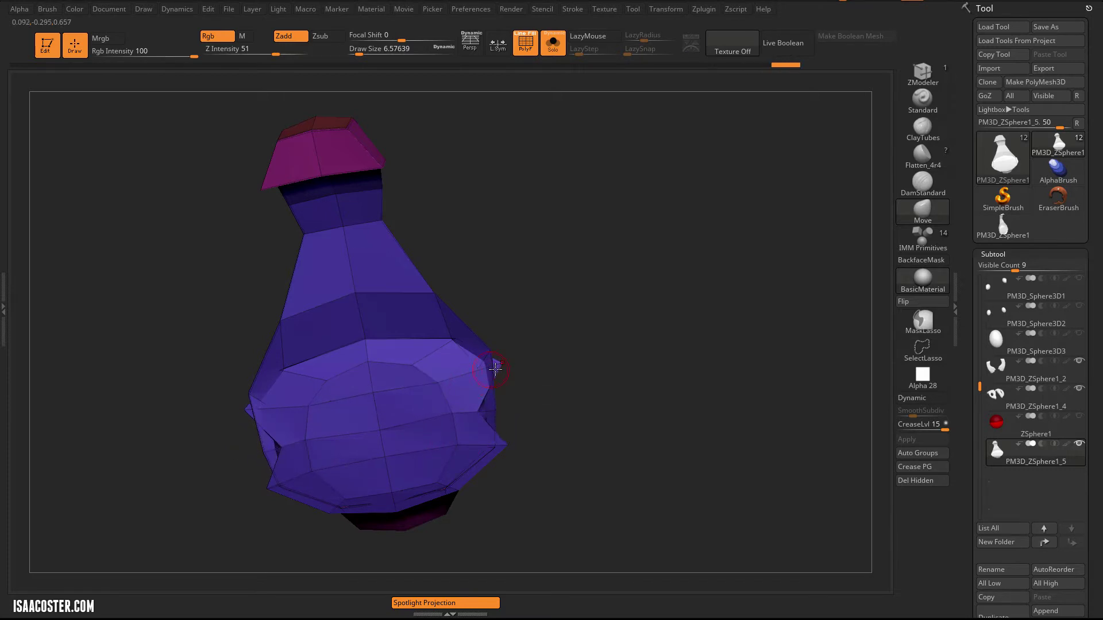
drag(453, 380, 427, 392)
mouse_move(505, 409)
mouse_down()
mouse_move(413, 405)
mouse_move(511, 414)
mouse_move(534, 371)
mouse_move(567, 421)
mouse_move(540, 483)
mouse_up()
drag(454, 487, 400, 465)
drag(517, 514, 398, 424)
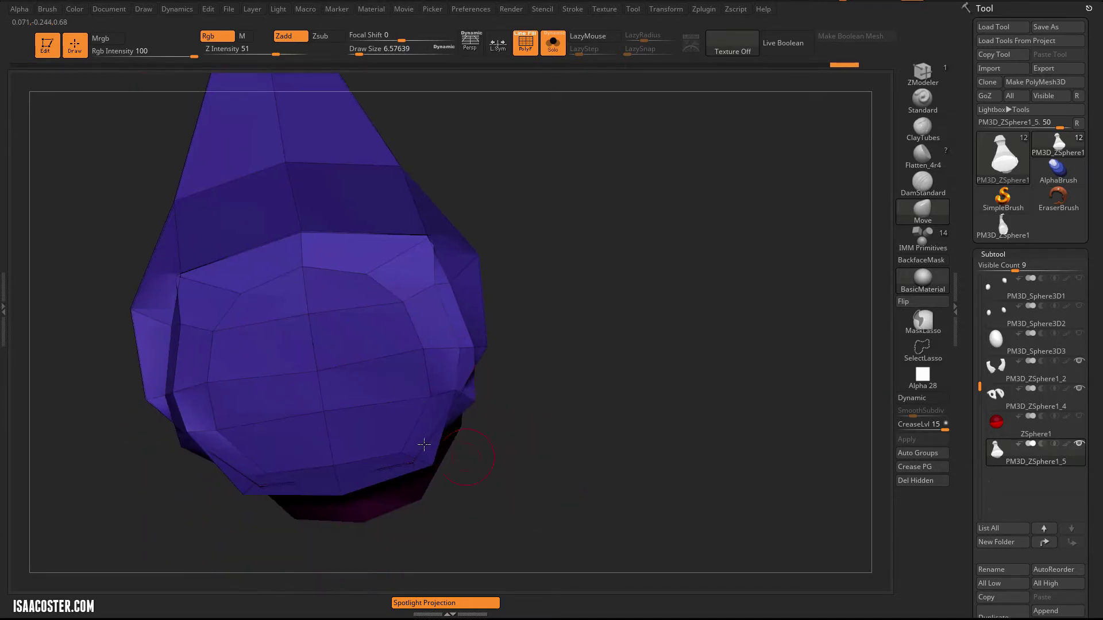
Smooth the lower back faces of the nose-bridge piece around the bulb.
click(913, 81)
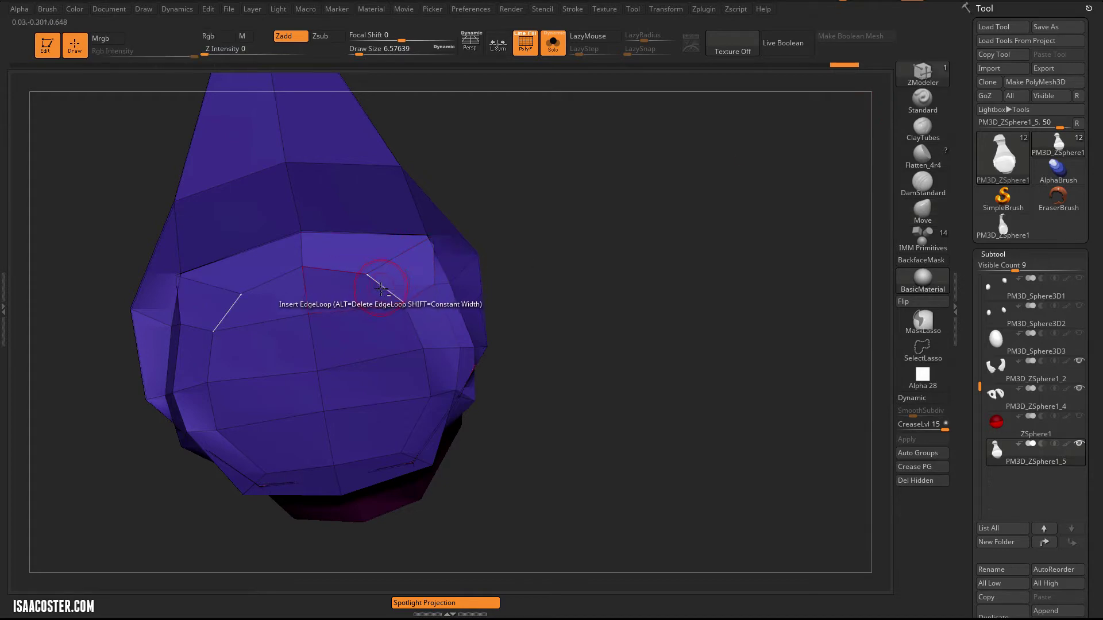
mouse_move(537, 340)
mouse_down()
mouse_move(511, 293)
mouse_move(539, 321)
mouse_move(497, 305)
mouse_move(533, 324)
mouse_move(525, 313)
mouse_move(542, 305)
mouse_move(514, 304)
mouse_up()
mouse_move(431, 278)
shift+mouse_down()
mouse_move(441, 313)
mouse_move(455, 313)
mouse_move(414, 402)
mouse_move(372, 446)
shift+mouse_up()
key(s)
drag(483, 485, 491, 510)
shift+drag(388, 460, 343, 496)
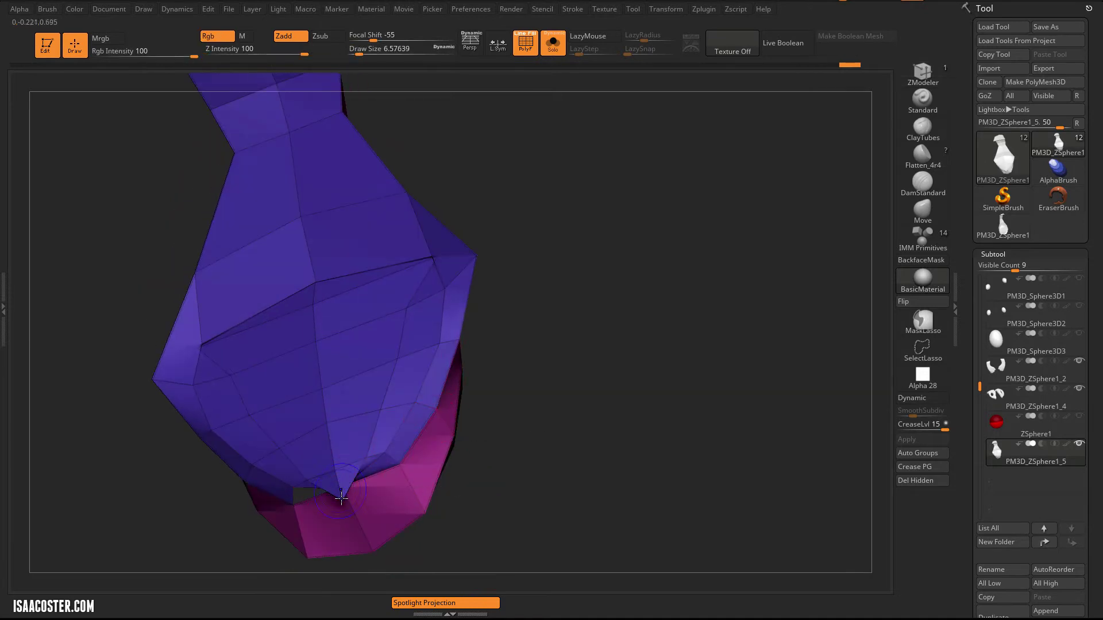
Adjust the bulb's side rim with the Move brush at a draw size of about 4.3 and smooth the back faces.
key(b)
key(z)
key(m)
mouse_move(431, 446)
right_down()
mouse_move(488, 465)
mouse_move(421, 426)
mouse_move(639, 342)
right_up()
key(b)
key(m)
key(v)
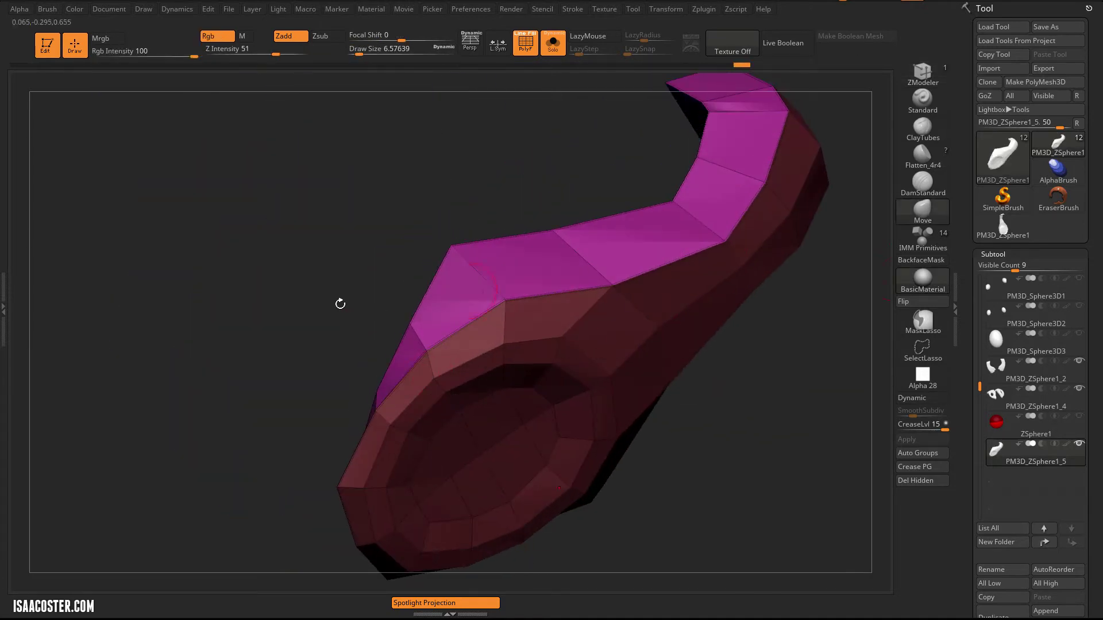
mouse_move(359, 300)
right_down()
mouse_move(369, 312)
mouse_move(355, 318)
mouse_move(233, 300)
mouse_move(335, 381)
right_up()
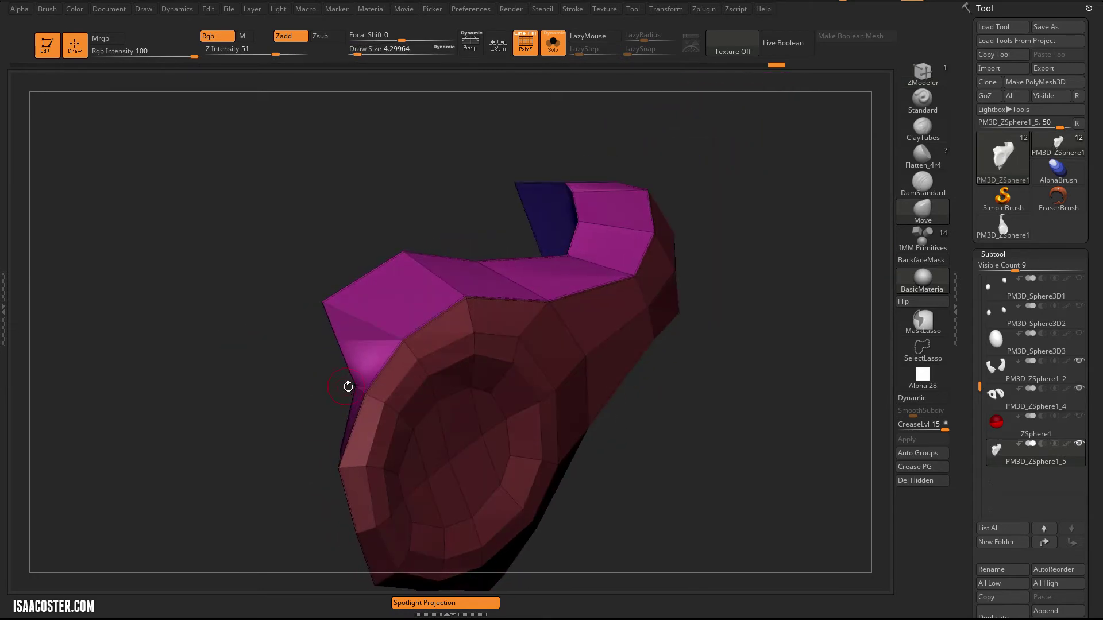
mouse_move(172, 448)
right_down()
mouse_move(192, 471)
mouse_move(278, 398)
mouse_move(424, 378)
mouse_move(524, 386)
mouse_move(482, 445)
mouse_move(381, 439)
mouse_move(502, 468)
right_up()
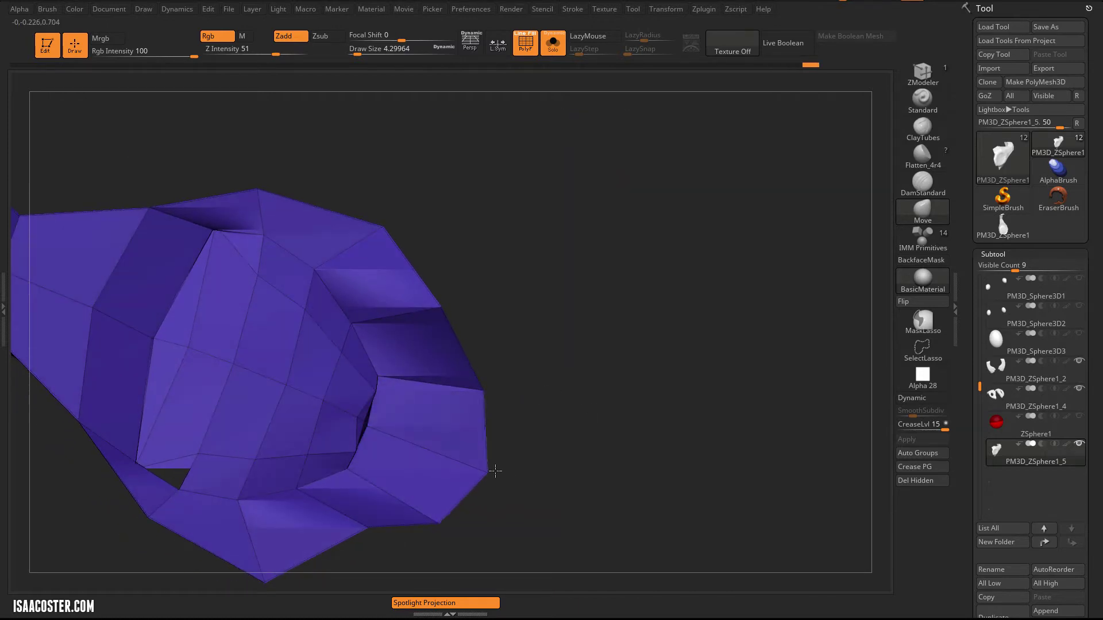
mouse_move(374, 421)
shift+mouse_down()
mouse_move(377, 393)
mouse_move(298, 307)
shift+mouse_up()
mouse_move(222, 270)
shift+mouse_down()
mouse_move(201, 290)
mouse_move(185, 345)
mouse_move(240, 396)
mouse_move(320, 417)
mouse_move(341, 456)
mouse_move(333, 499)
shift+mouse_up()
Enlarge the Move brush to about 11.7 and pull the flared side walls in closer to the bulb and neck.
mouse_move(515, 322)
right_down()
mouse_move(437, 385)
mouse_move(259, 424)
mouse_move(197, 360)
mouse_move(184, 389)
mouse_move(241, 452)
mouse_move(520, 236)
mouse_move(549, 245)
right_up()
key(s)
drag(558, 238, 541, 238)
mouse_move(542, 241)
right_down()
mouse_move(557, 253)
mouse_move(543, 282)
right_up()
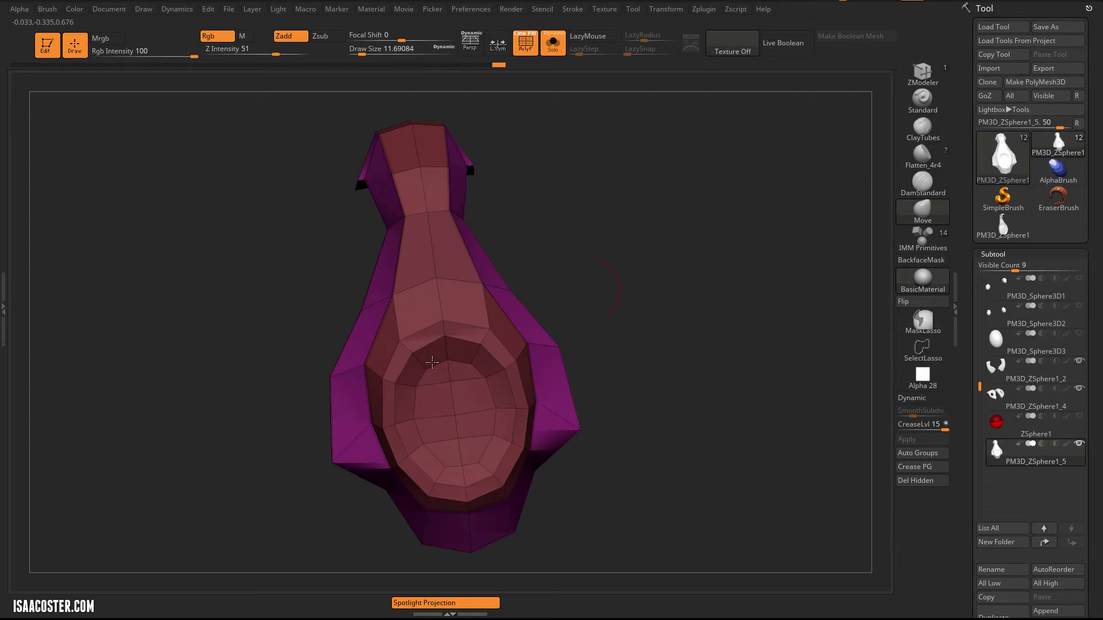
drag(331, 377, 371, 373)
drag(332, 458, 417, 406)
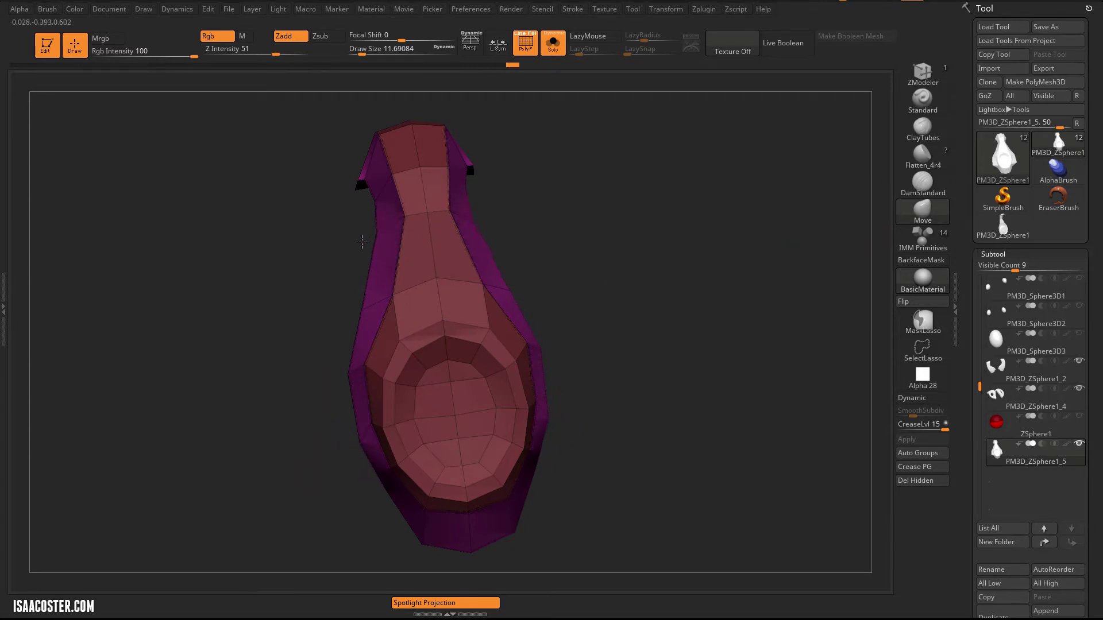
Bring all subtools back into view, hide the 10_start subtool, and turn on dynamic subdivision for Extract2.
right_drag(362, 242, 517, 69)
click(552, 43)
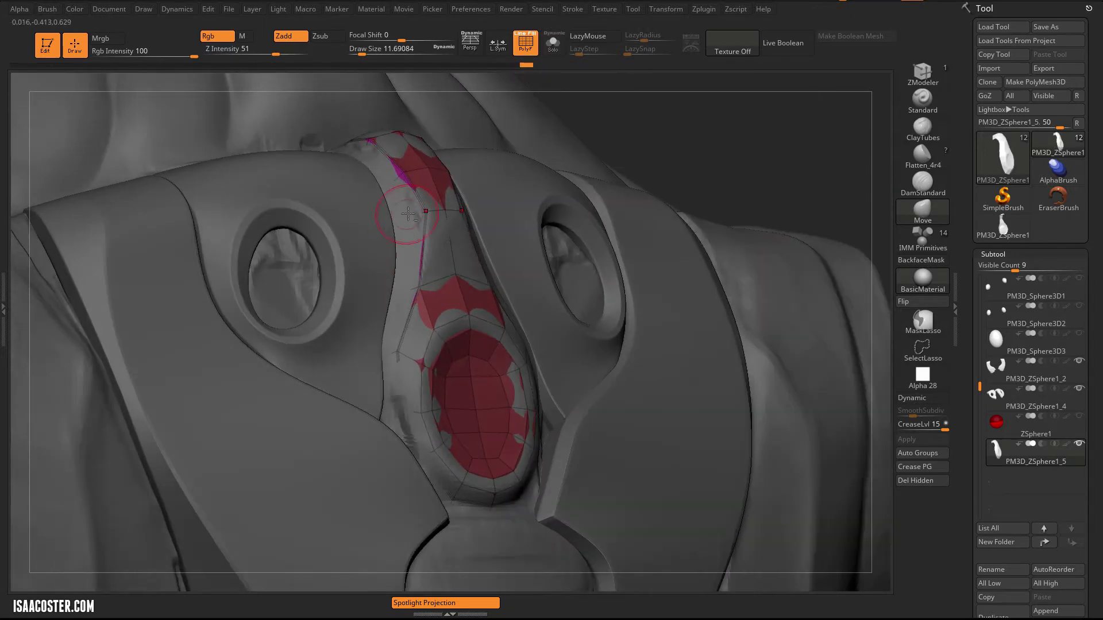
alt+click(439, 227)
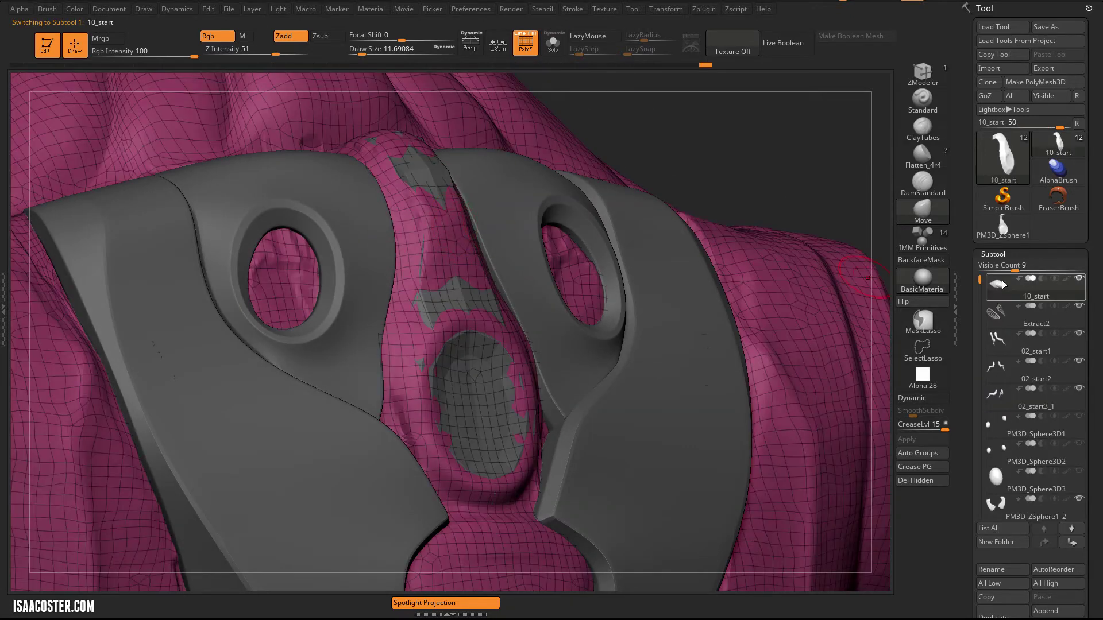
click(998, 315)
key(d)
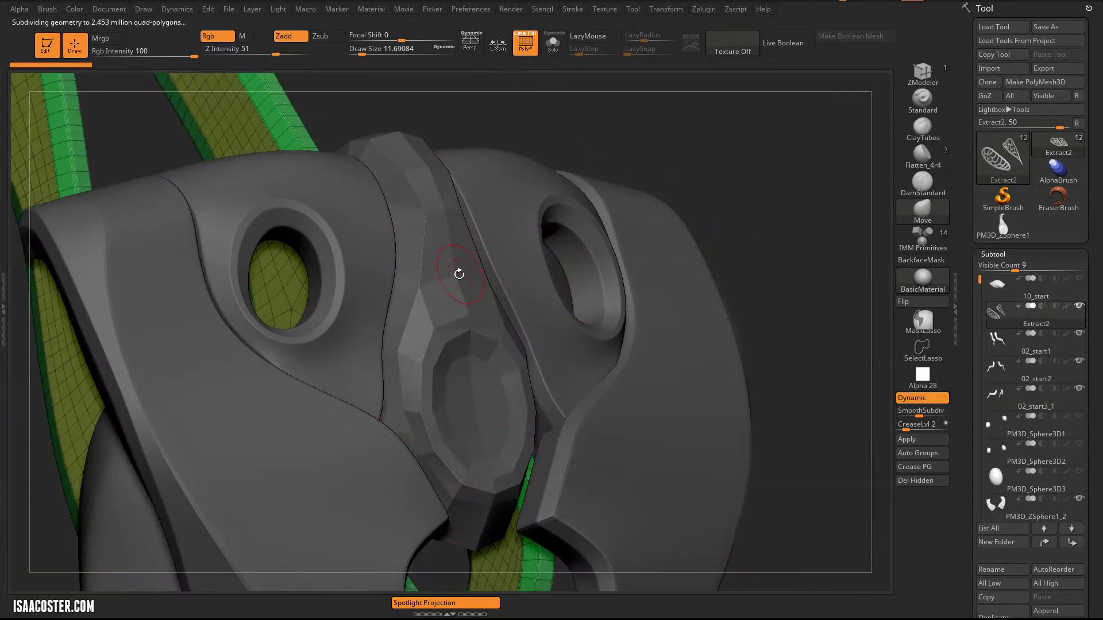
Reselect the nose-bridge piece and pull its lower side corners outward with the Move brush at a draw size of about 6.6.
alt+click(456, 274)
drag(815, 264, 712, 317)
key(s)
drag(360, 438, 315, 448)
drag(386, 486, 362, 498)
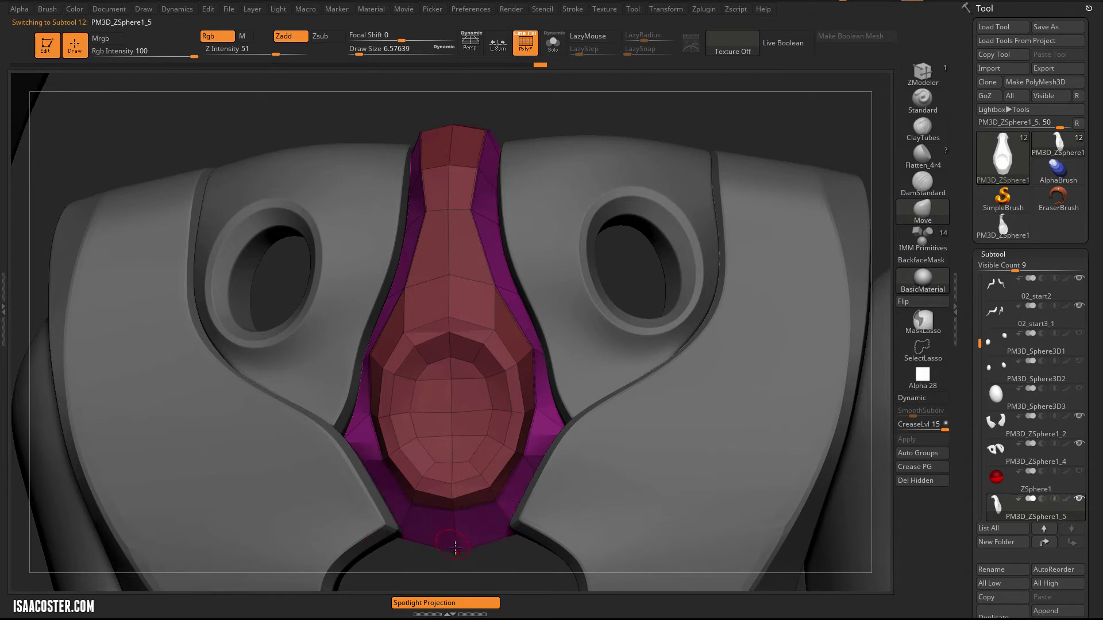
drag(576, 99, 429, 165)
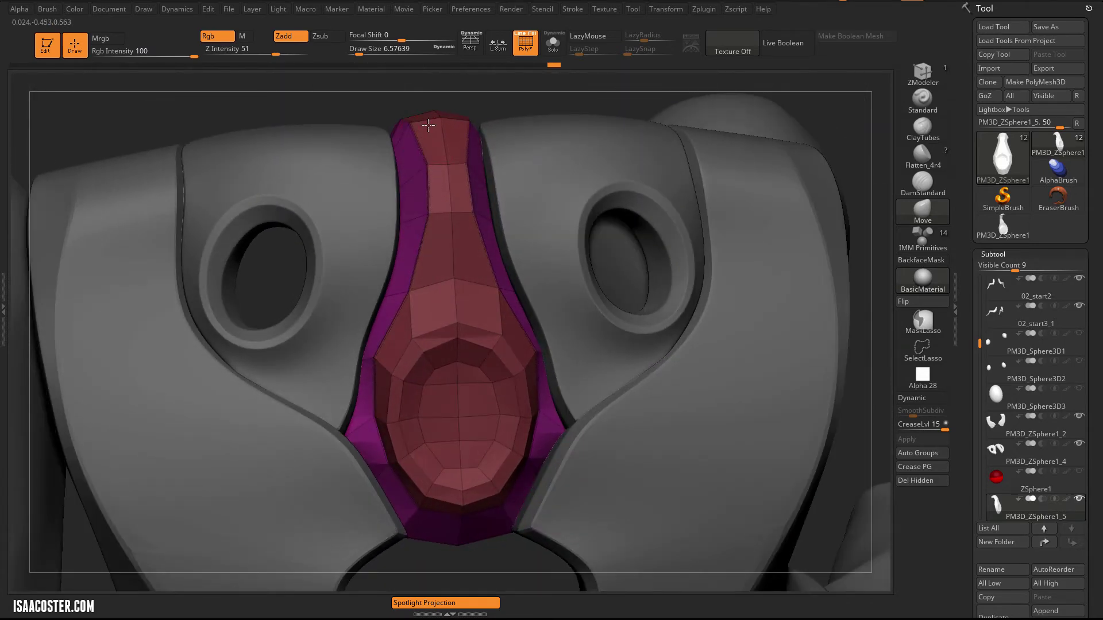
key(d)
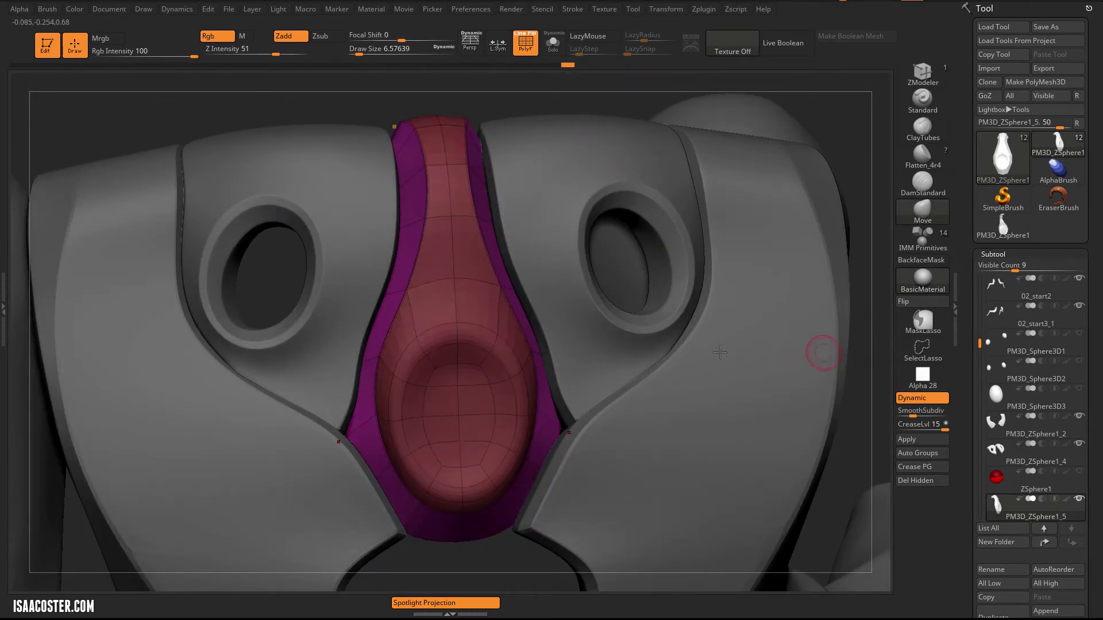
key(shift+d)
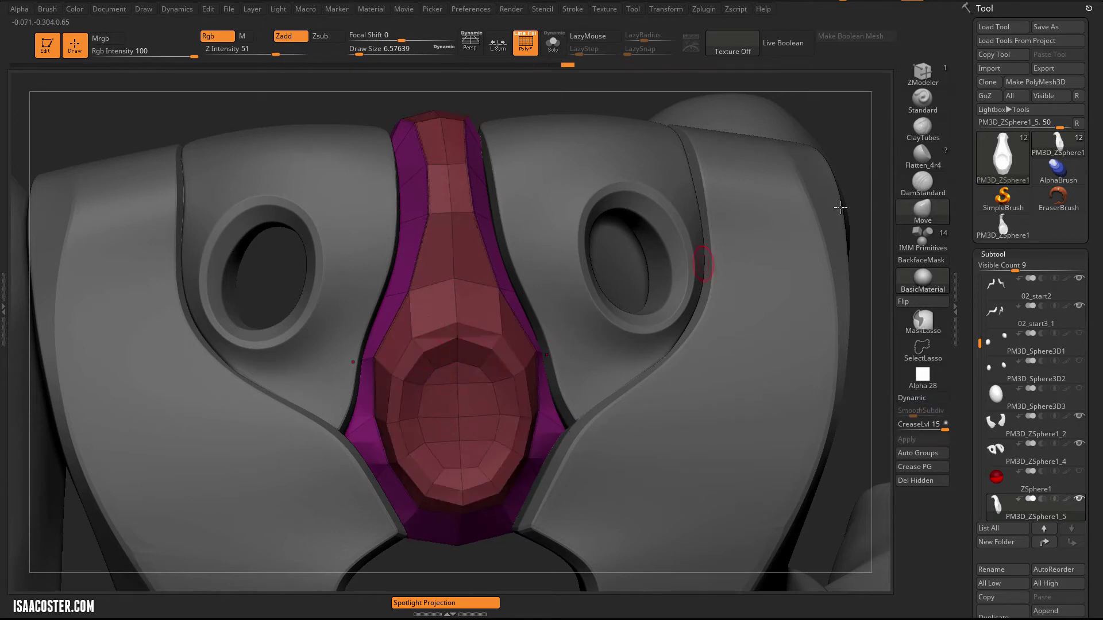
Merge the nose-bridge piece into one polygroup and give the ring of faces around the bulb's rim its own polygroup.
click(937, 344)
key(ctrl+w)
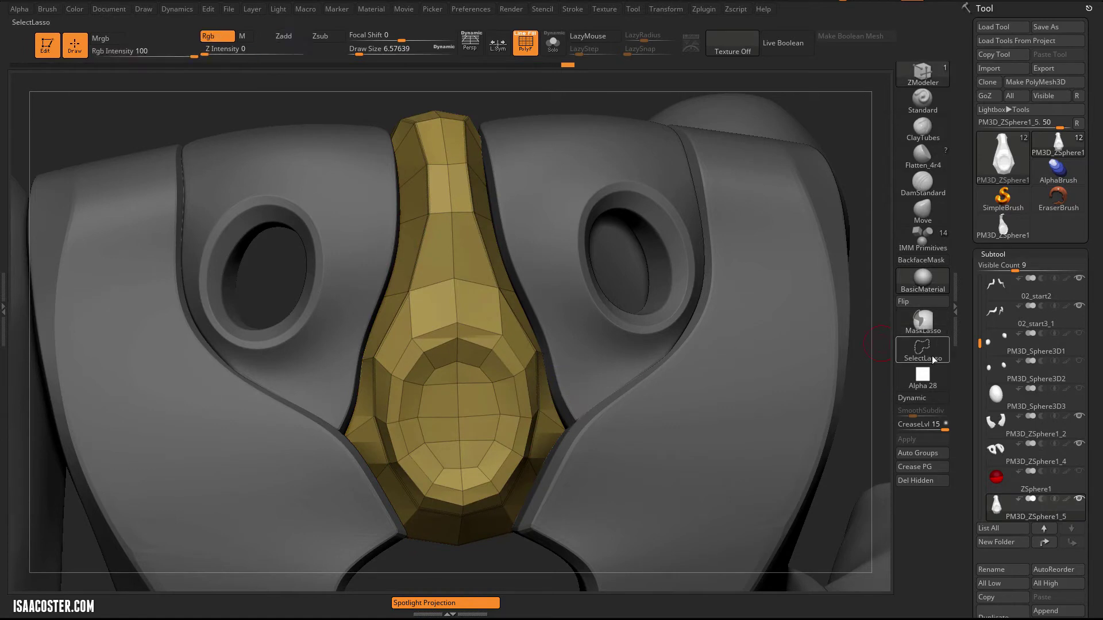
click(922, 346)
ctrl+shift+click(418, 346)
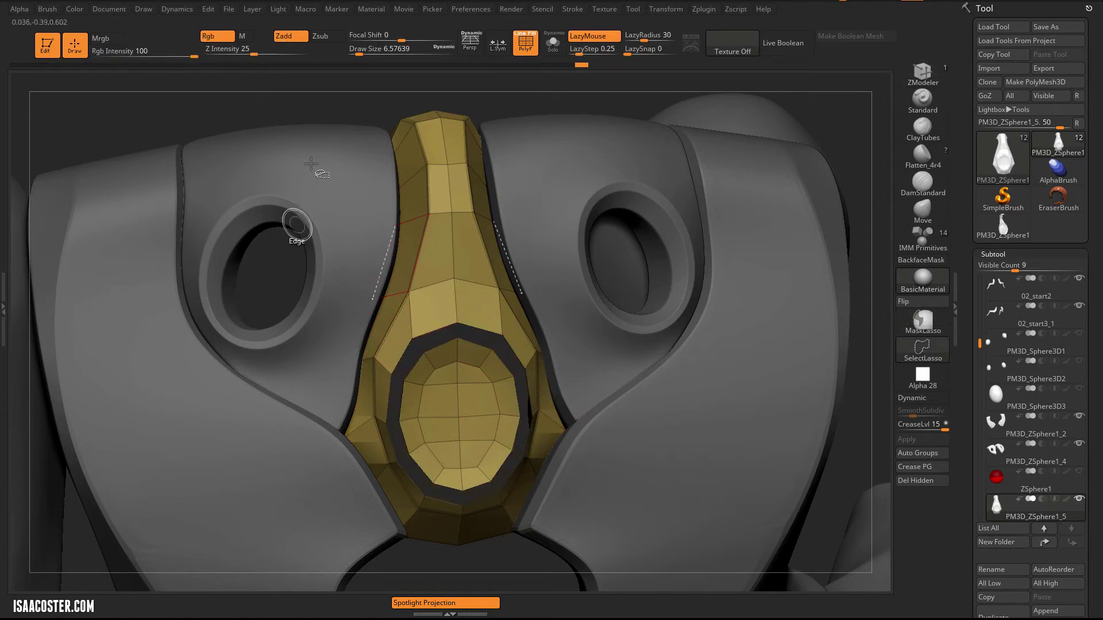
ctrl+shift+drag(266, 120, 270, 130)
key(ctrl+w)
ctrl+shift+click(207, 118)
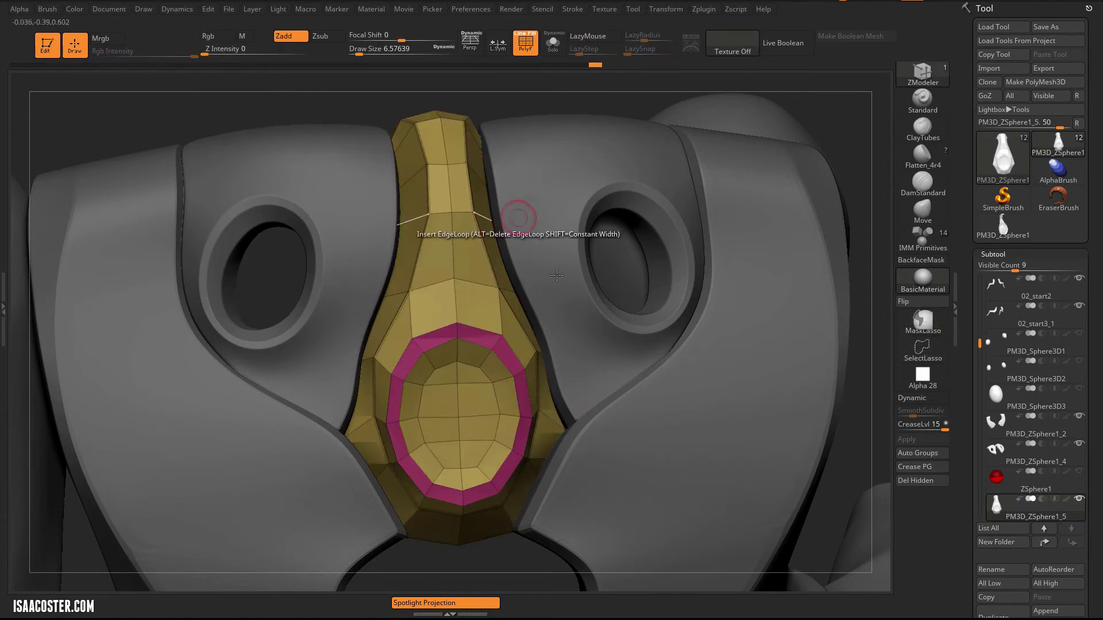
Crease the polygroup borders of the rim ring and preview the nose-bridge piece with dynamic subdivision.
drag(535, 101, 575, 86)
click(914, 467)
drag(805, 440, 855, 420)
key(d)
key(shift+f)
drag(603, 192, 552, 285)
key(shift+f)
key(shift+d)
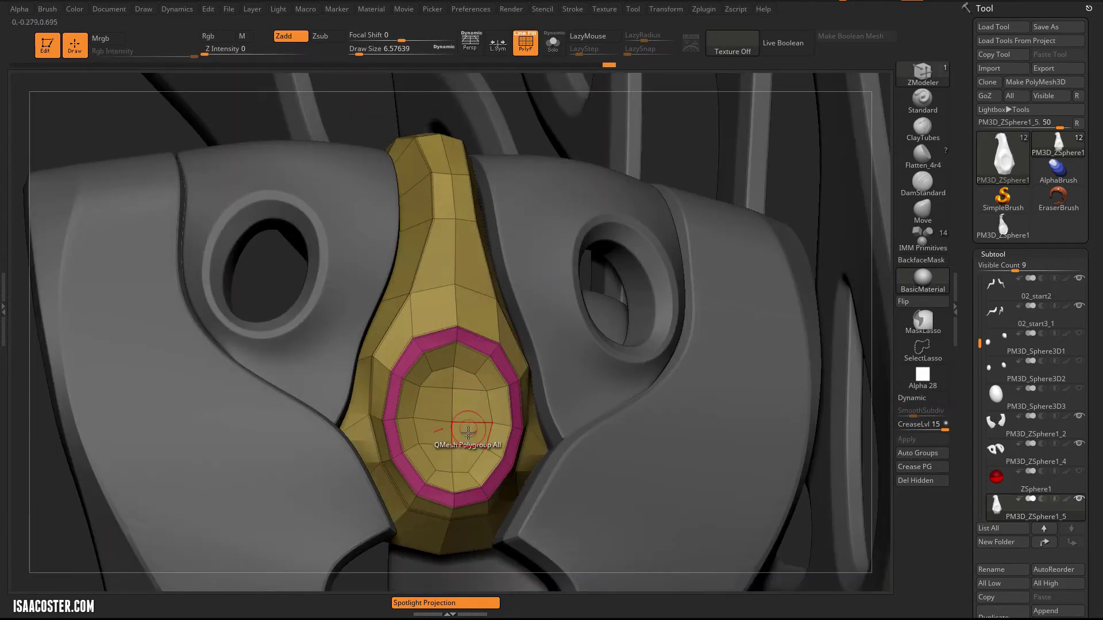
Mark the faces inside the bulb's recess as a separate polygroup, crease the polygroup borders, and turn on dynamic subdivision.
mouse_move(463, 458)
alt+mouse_down()
mouse_move(468, 396)
mouse_move(458, 386)
alt+mouse_up()
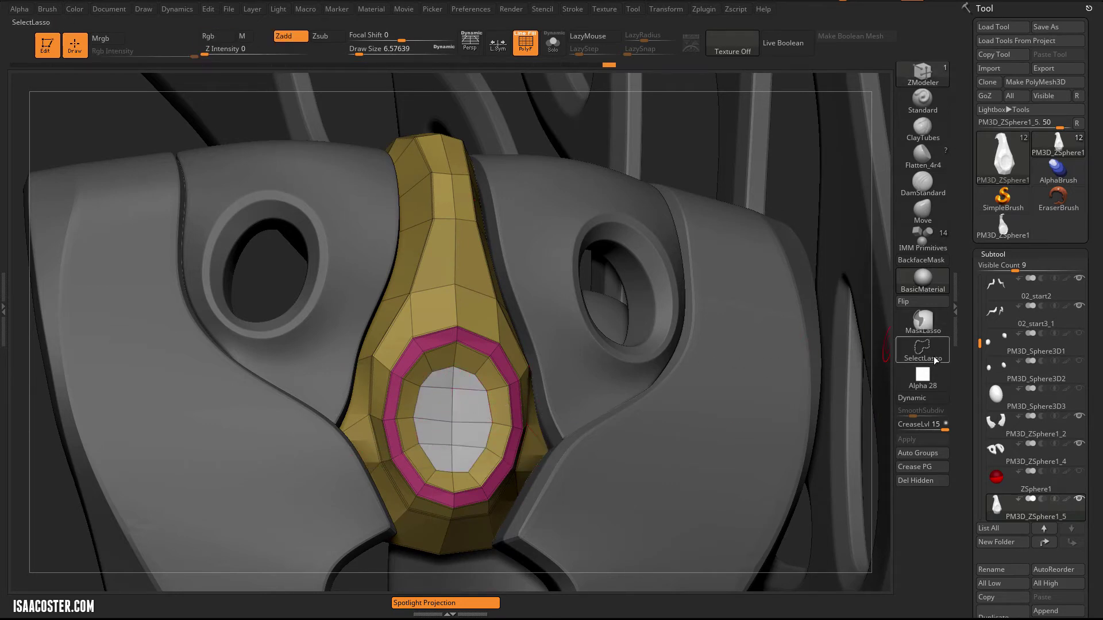
click(921, 458)
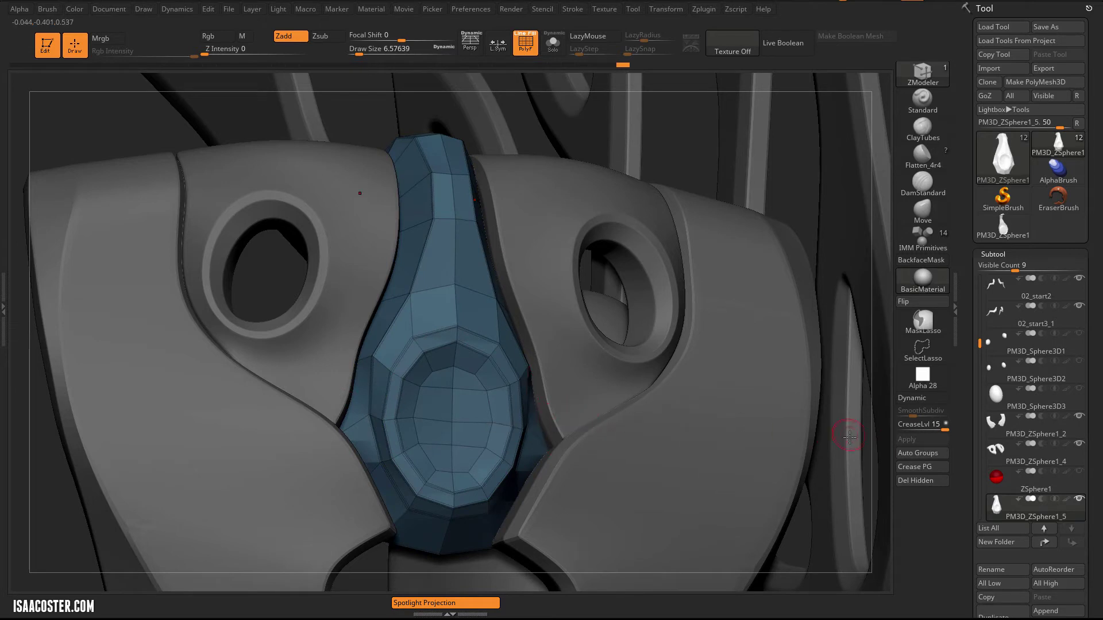
key(ctrl+z)
click(925, 467)
key(d)
key(shift+f)
key(shift+f)
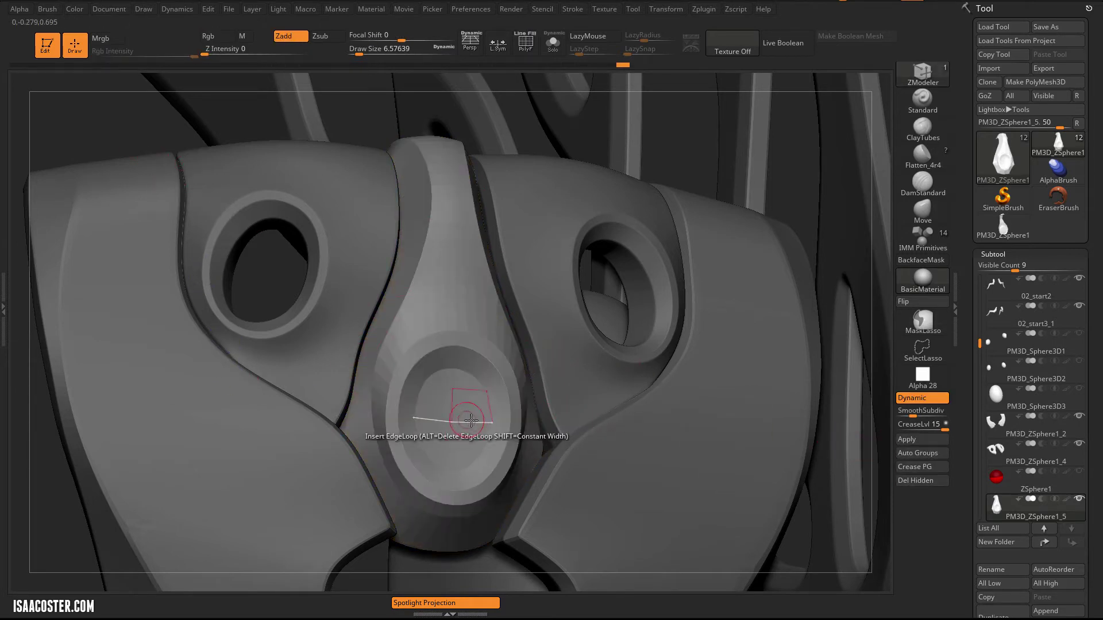
Isolate the recess floor faces of the nose-bridge piece in a side view, ready for the Transpose line.
key(b)
key(z)
key(m)
ctrl+shift+click(463, 391)
key(w)
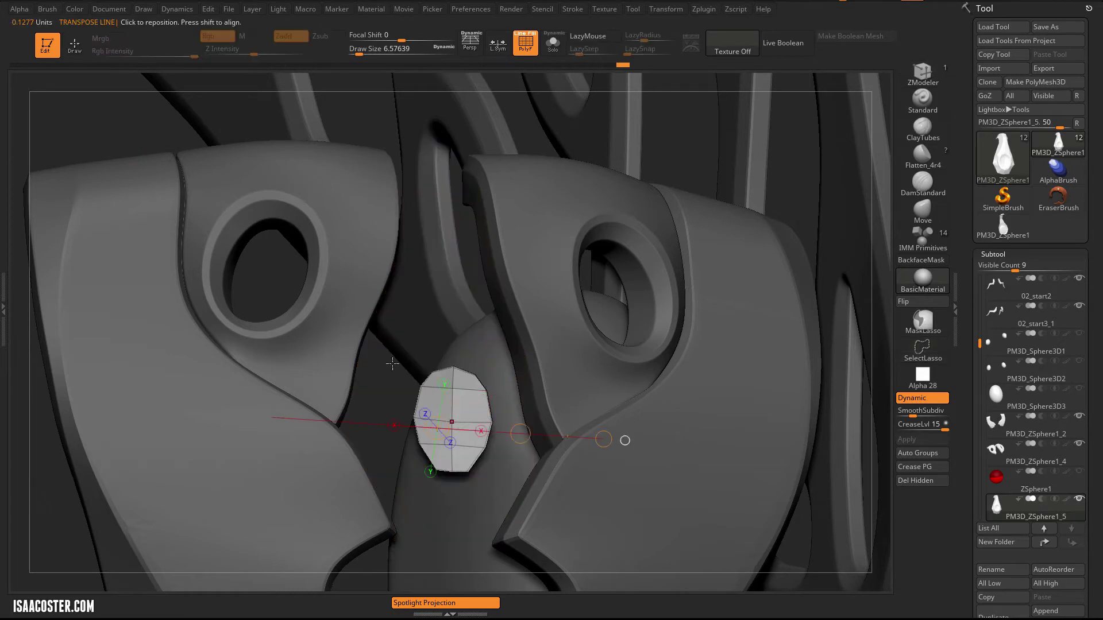
drag(124, 138, 540, 169)
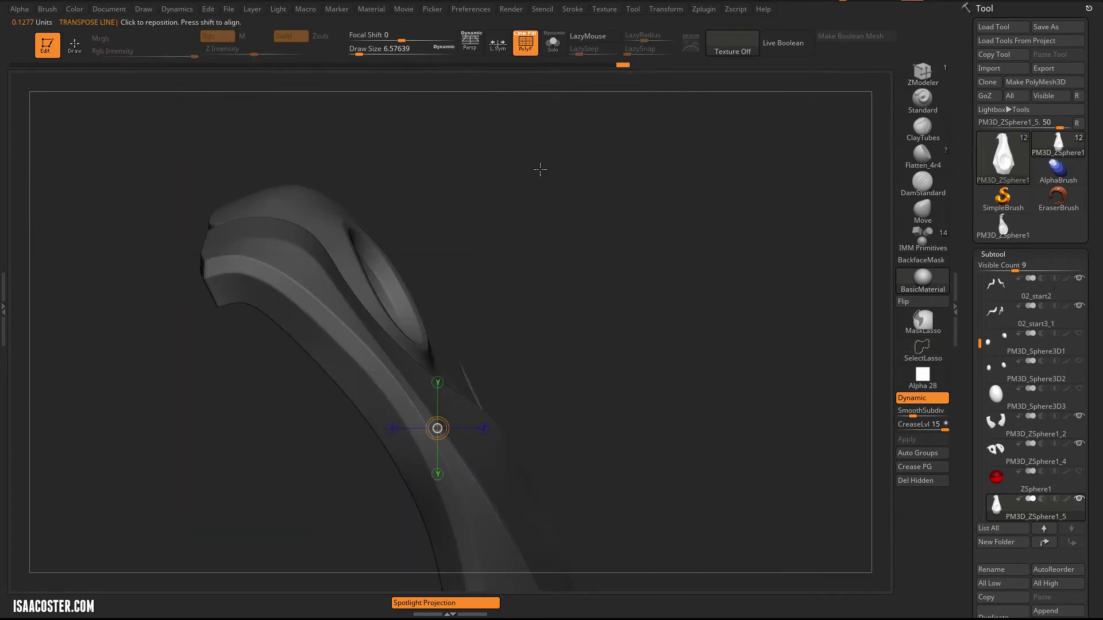
click(559, 48)
Push the recess floor inward along a Transpose line, then unhide the rest of the piece and hide its wireframe.
drag(586, 266, 566, 356)
drag(482, 403, 651, 322)
drag(523, 383, 504, 398)
ctrl+shift+click(650, 265)
drag(649, 266, 594, 289)
key(shift+f)
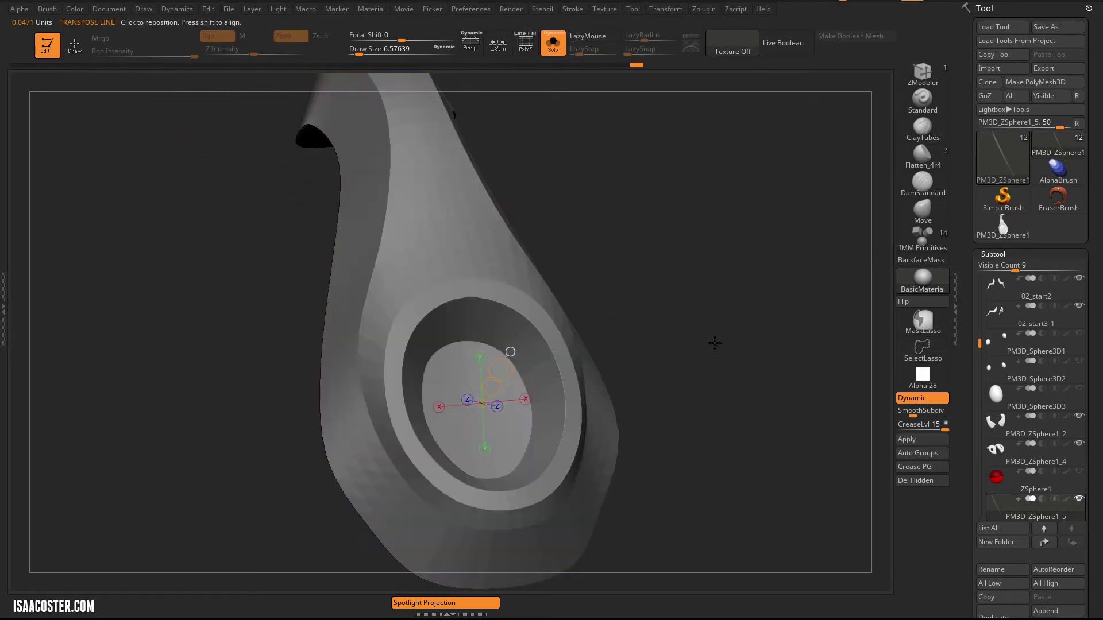
Raise the nose-bridge piece's smooth subdivision, set its crease level to 2, and check it among the surrounding panels.
drag(714, 345, 741, 316)
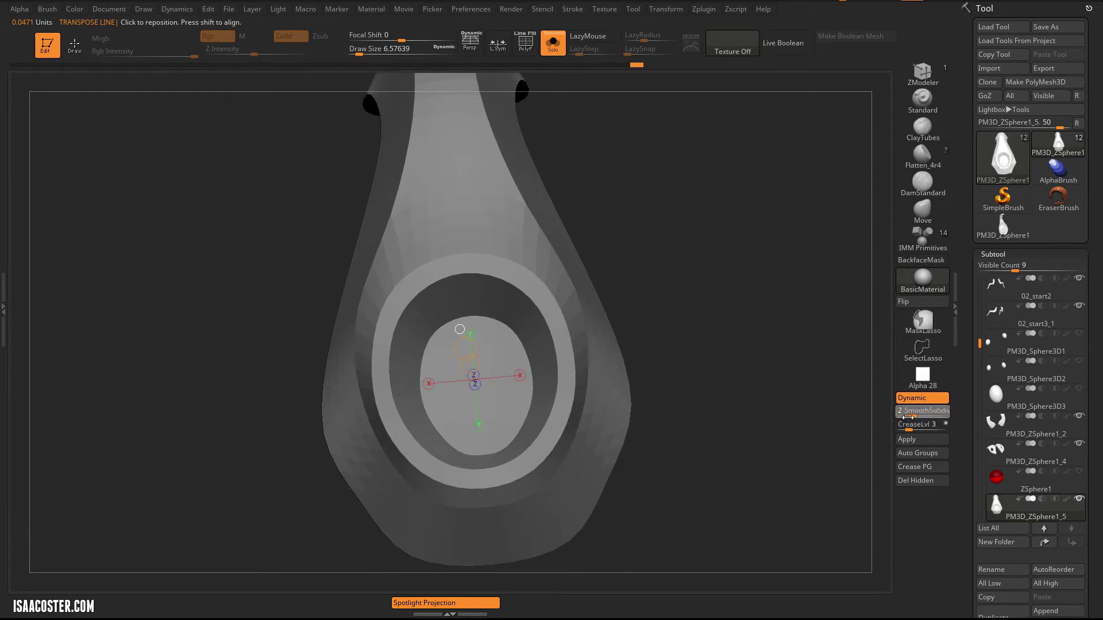
drag(916, 420, 914, 421)
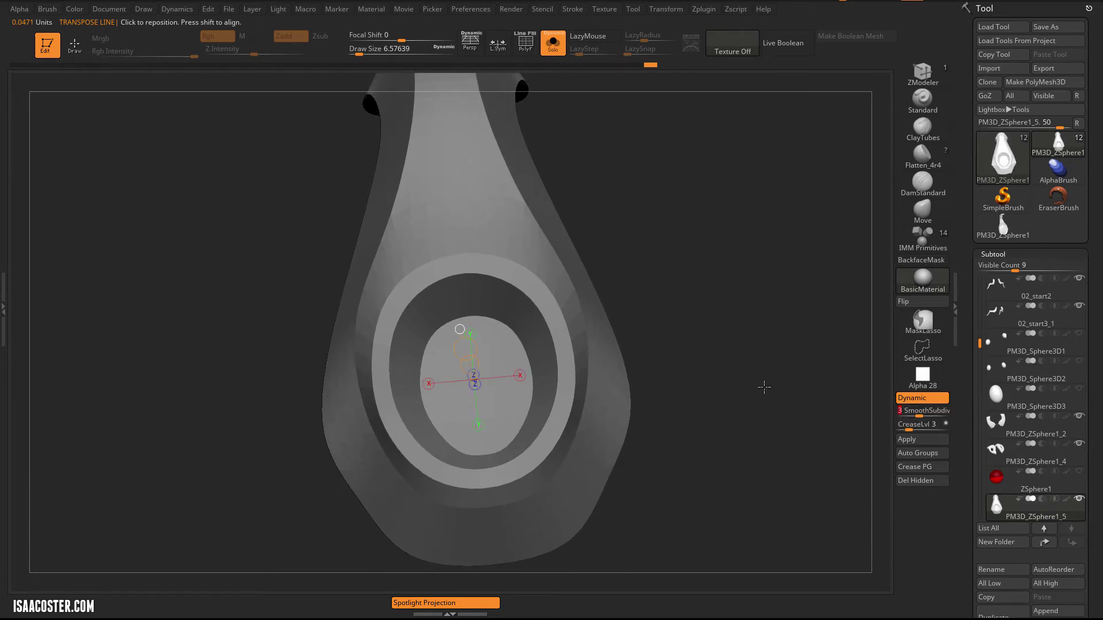
drag(768, 387, 854, 404)
drag(907, 427, 926, 413)
alt+drag(808, 384, 735, 226)
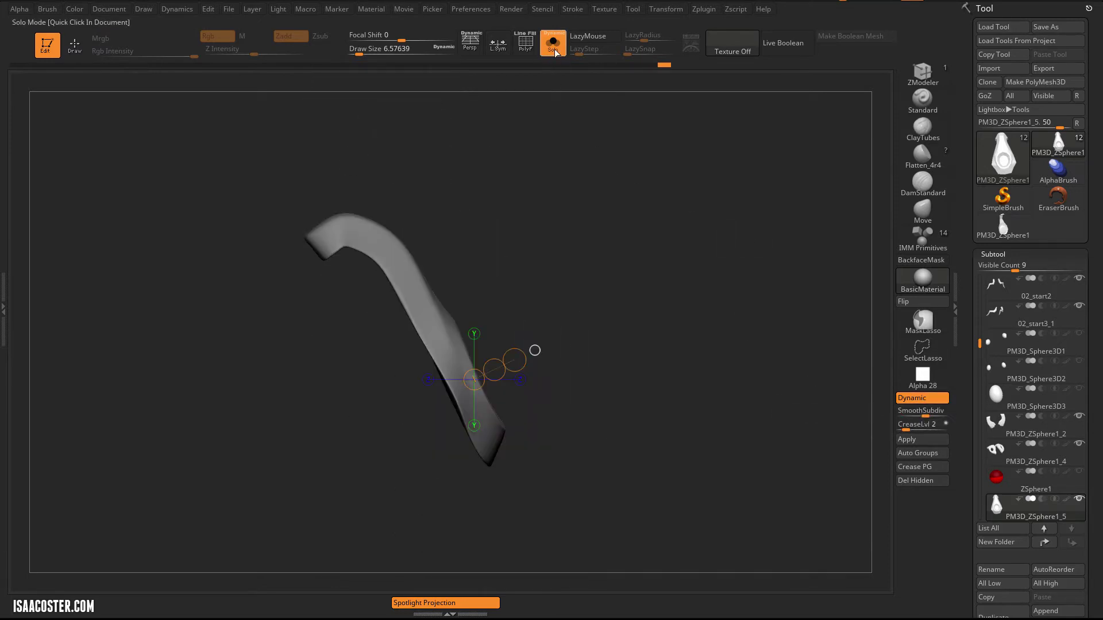
click(556, 50)
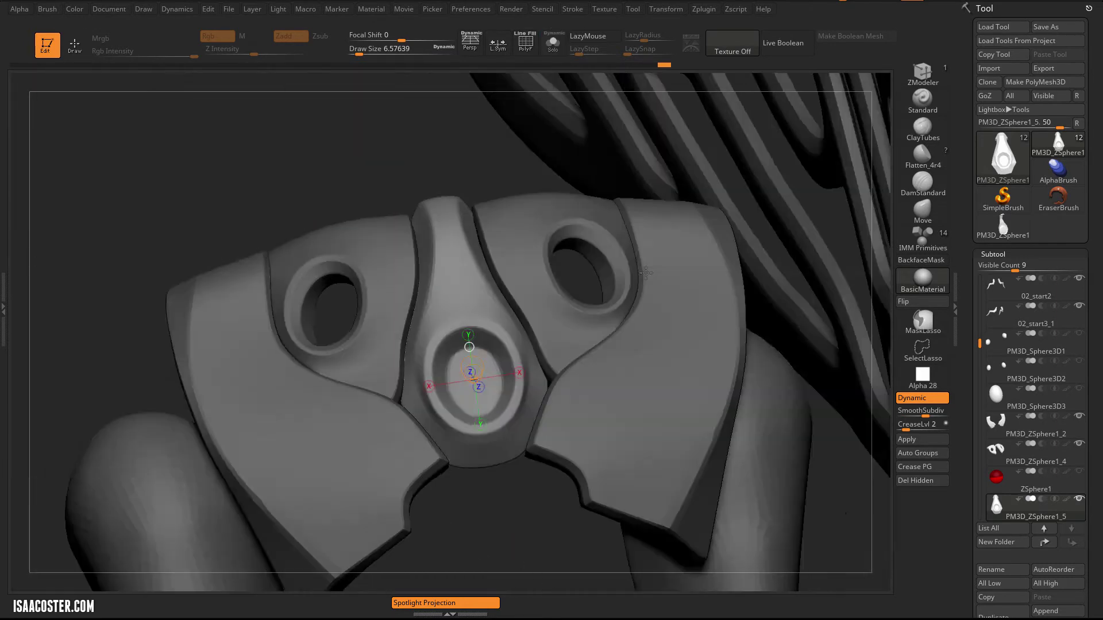
drag(645, 272, 571, 359)
Select the eye panels and adjust their lower tips beside the nose bridge with the Move brush.
alt+click(548, 336)
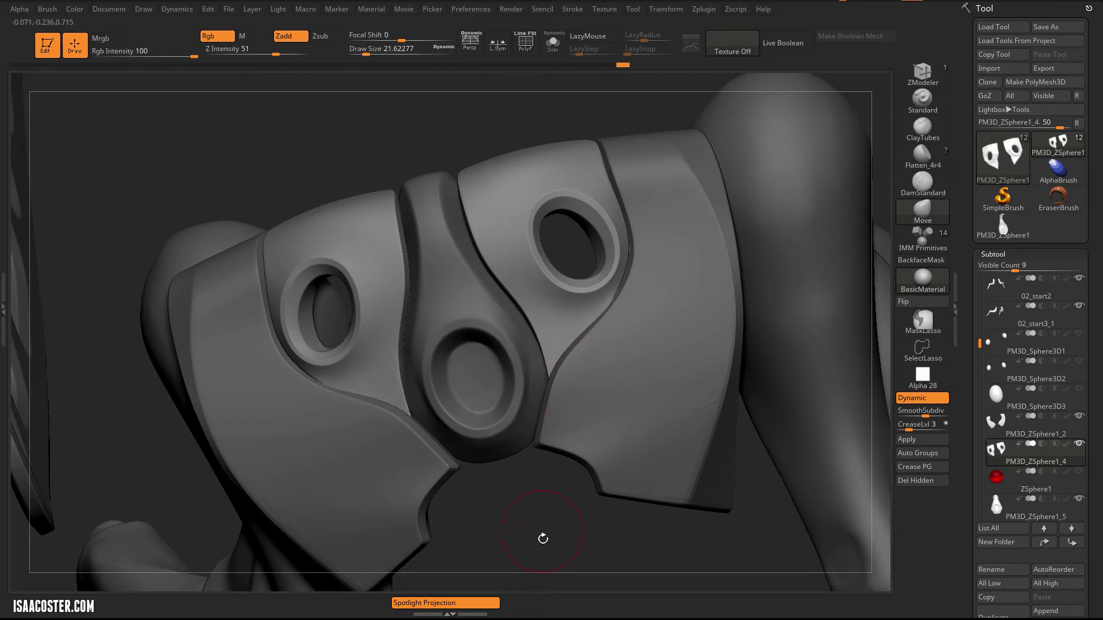
drag(541, 525, 438, 440)
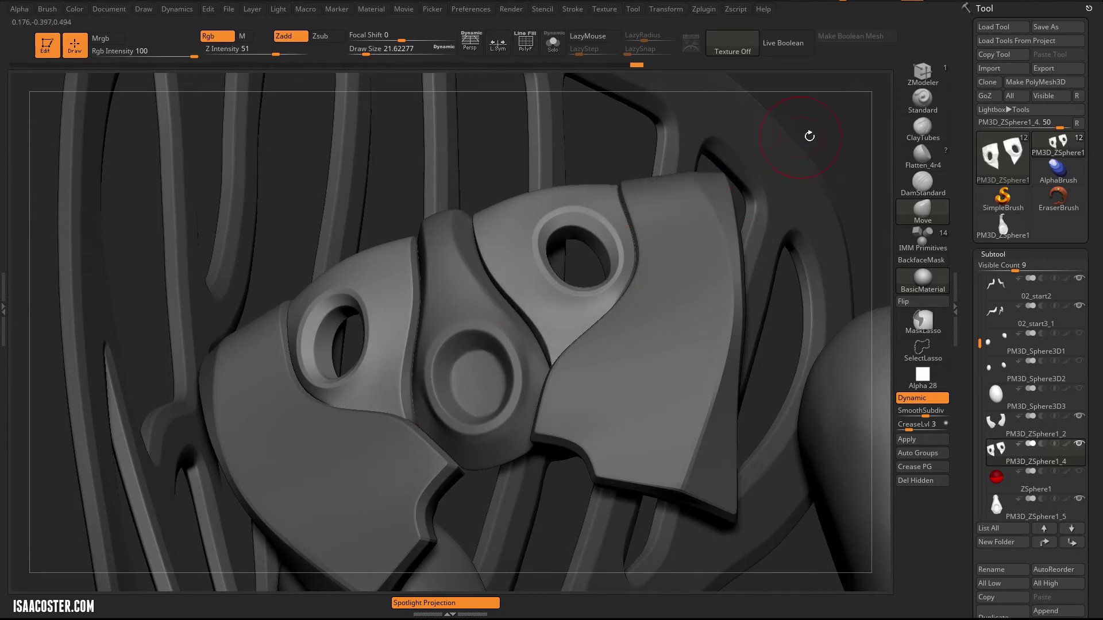
drag(813, 137, 568, 320)
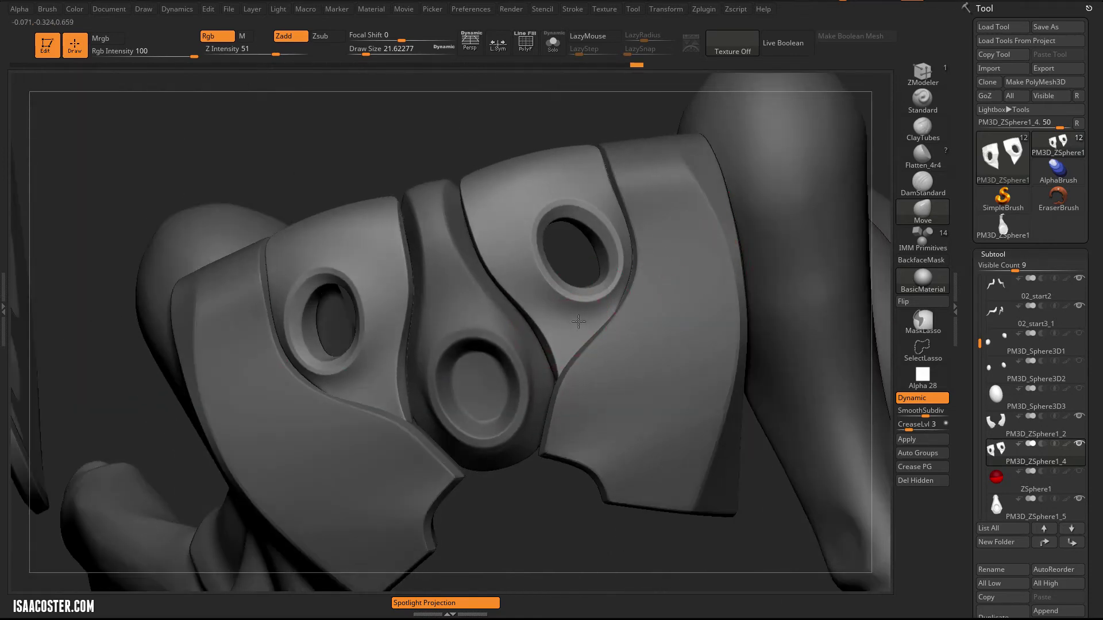
key(s)
drag(537, 292, 531, 291)
key(s)
drag(588, 357, 589, 356)
mouse_move(493, 510)
mouse_down()
mouse_move(530, 475)
mouse_move(540, 488)
mouse_move(448, 370)
mouse_up()
Enlarge the Move brush to 28.75 and refine the eye panels' lower edges along the cheek panels.
key(s)
click(354, 377)
mouse_move(492, 524)
mouse_down()
mouse_move(485, 511)
mouse_move(554, 272)
mouse_move(598, 247)
mouse_move(587, 258)
mouse_up()
key(bracketright)
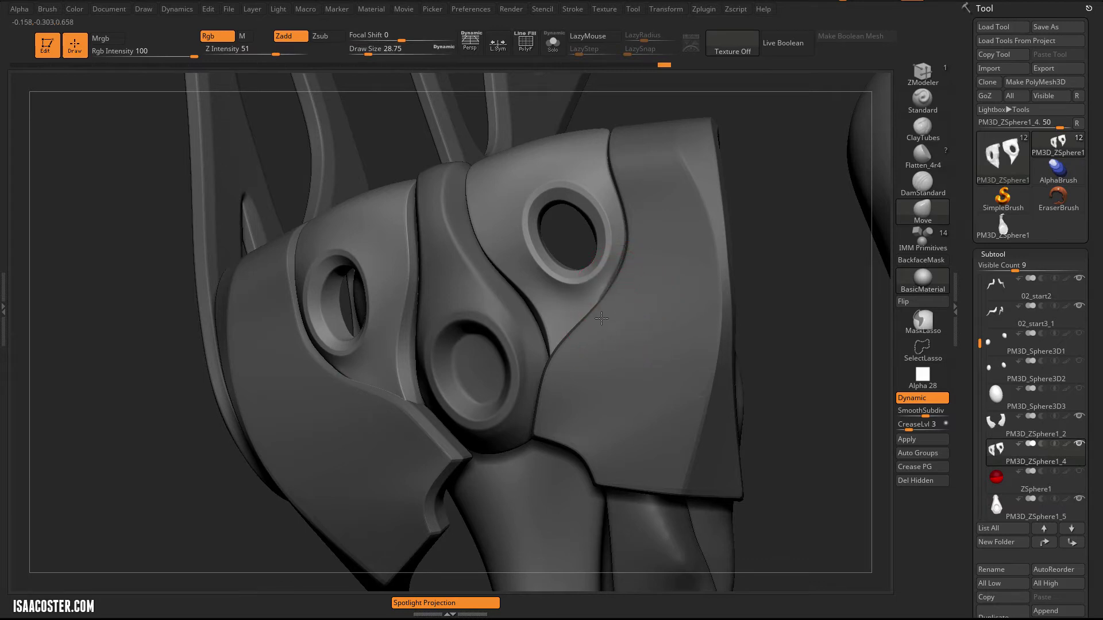
drag(754, 354, 594, 341)
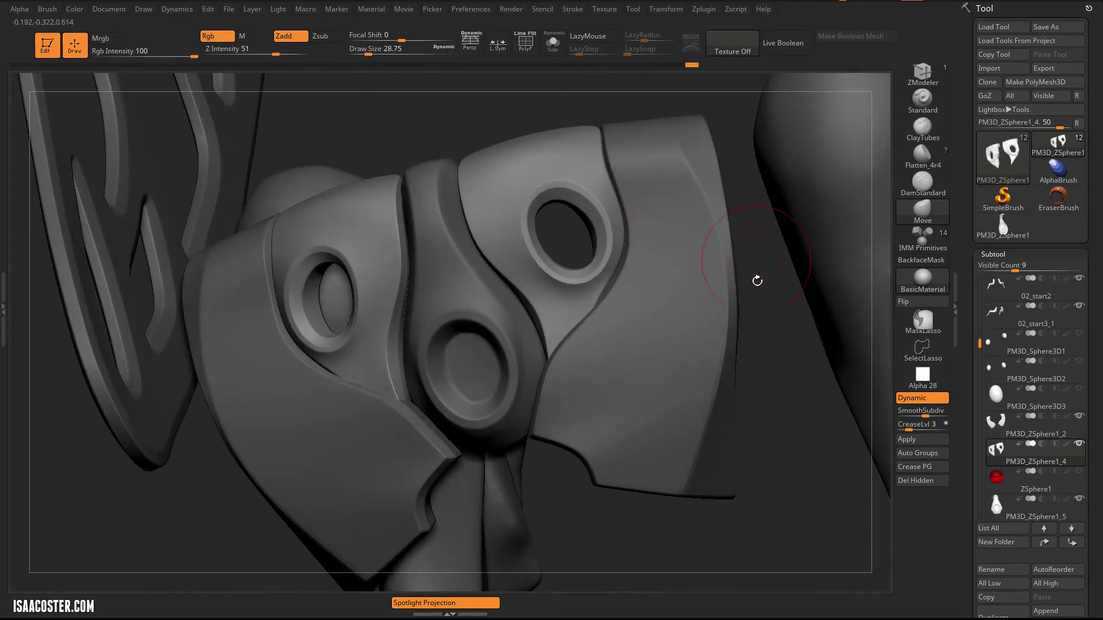
Isolate the eye panels with their wireframe shown and switch to ZModeler for editing their upper edges.
drag(756, 298, 590, 180)
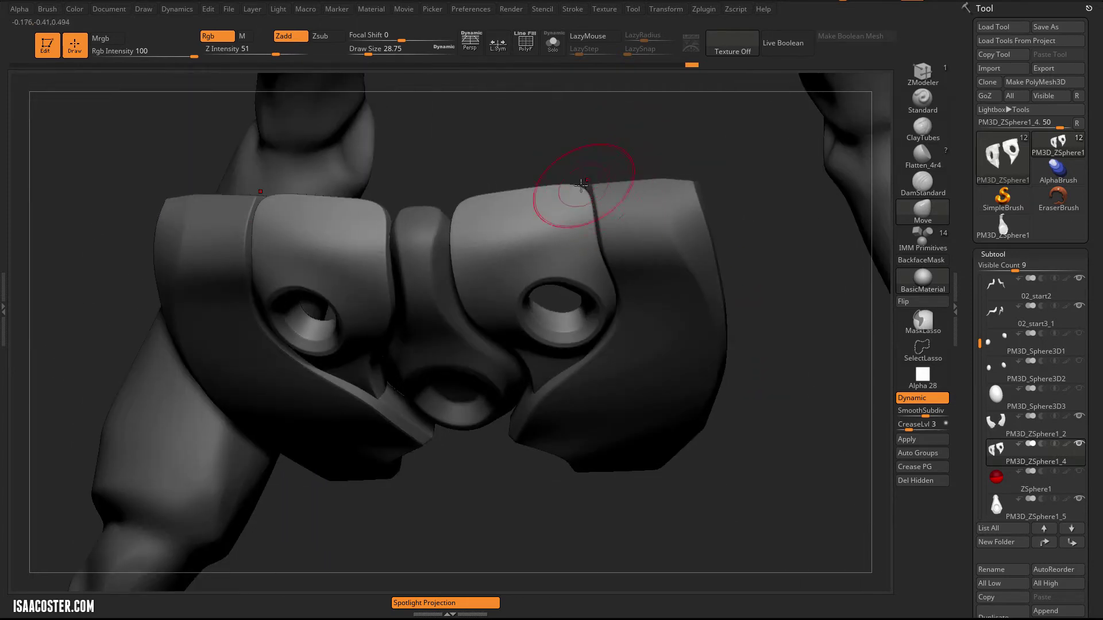
click(553, 43)
key(shift+f)
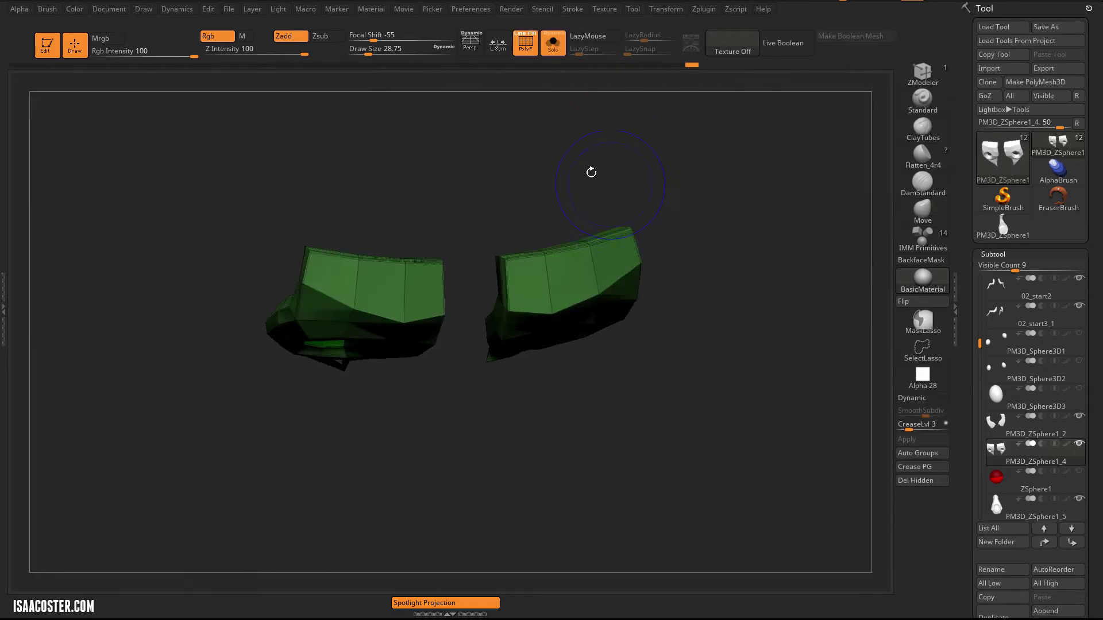
drag(551, 178, 558, 234)
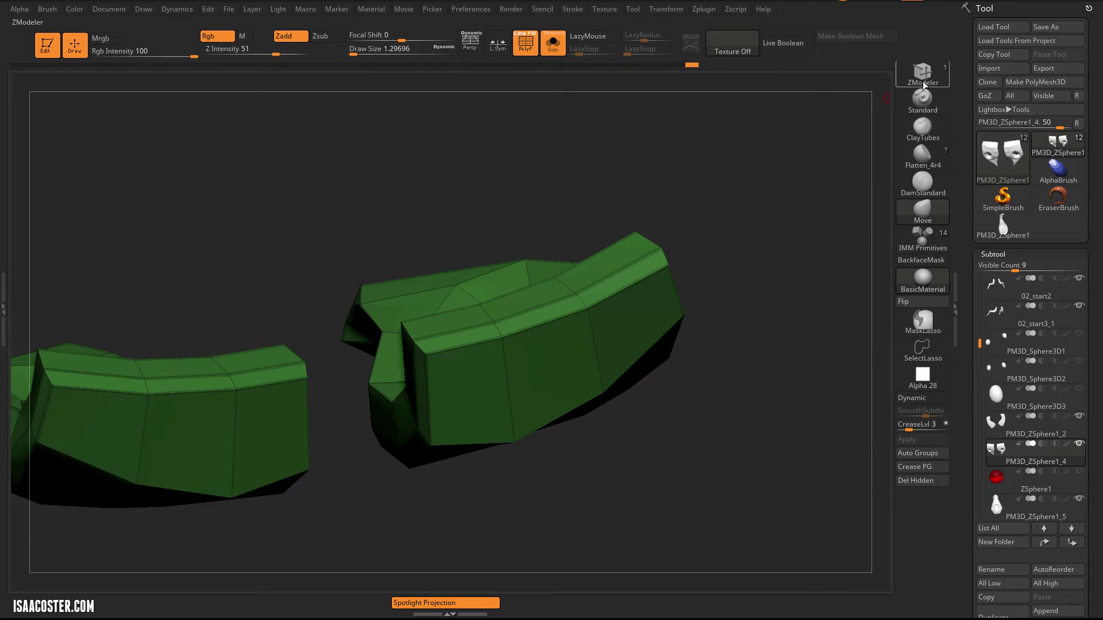
click(922, 81)
drag(753, 162, 827, 172)
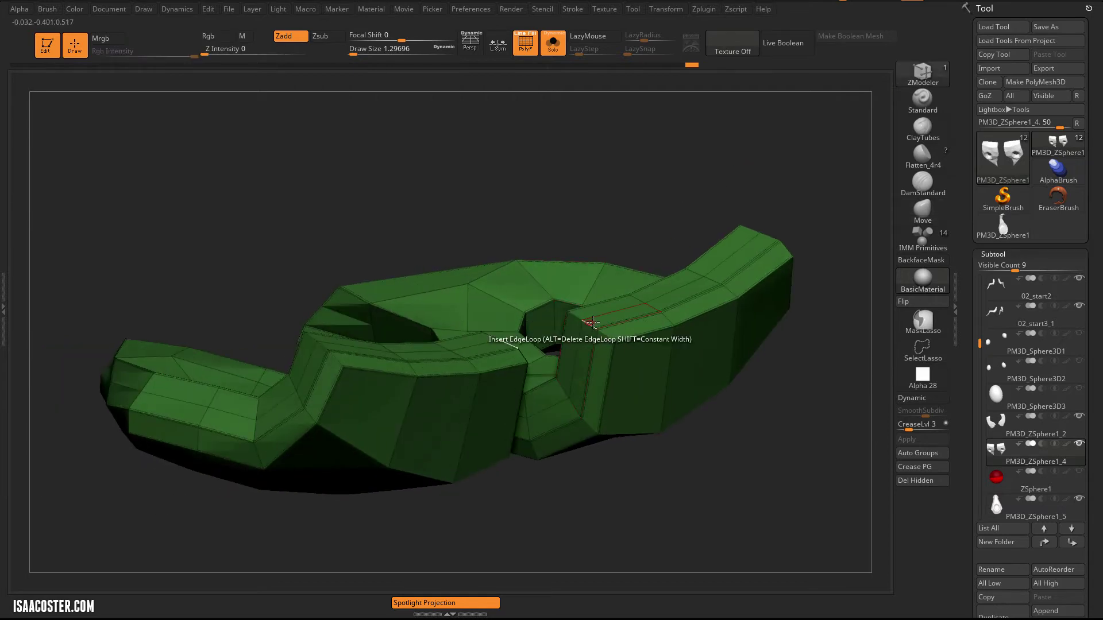
Set the ZModeler edge action to Crease with a single-edge target and crease the eye panels' upper inner corner edges.
key(d)
key(shift+d)
key(space)
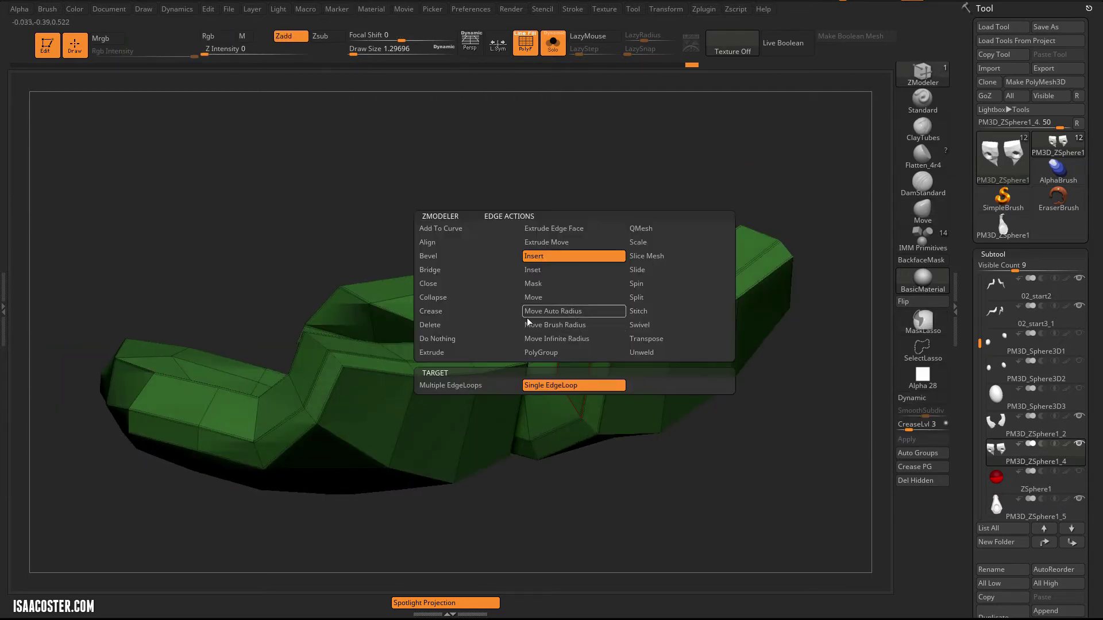
click(430, 311)
click(437, 385)
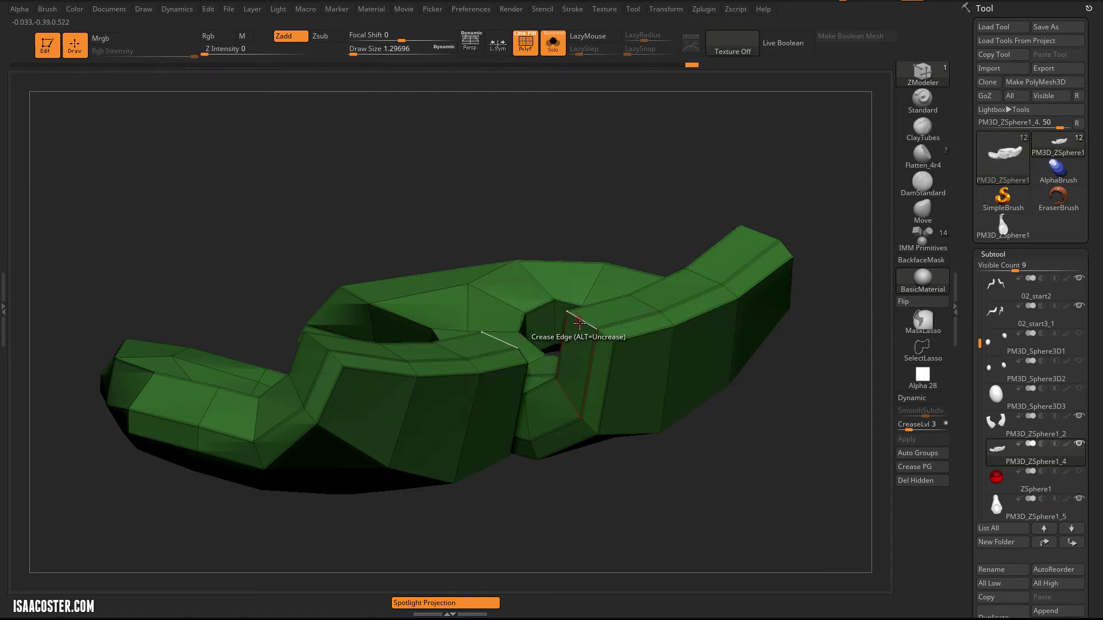
drag(679, 205, 717, 251)
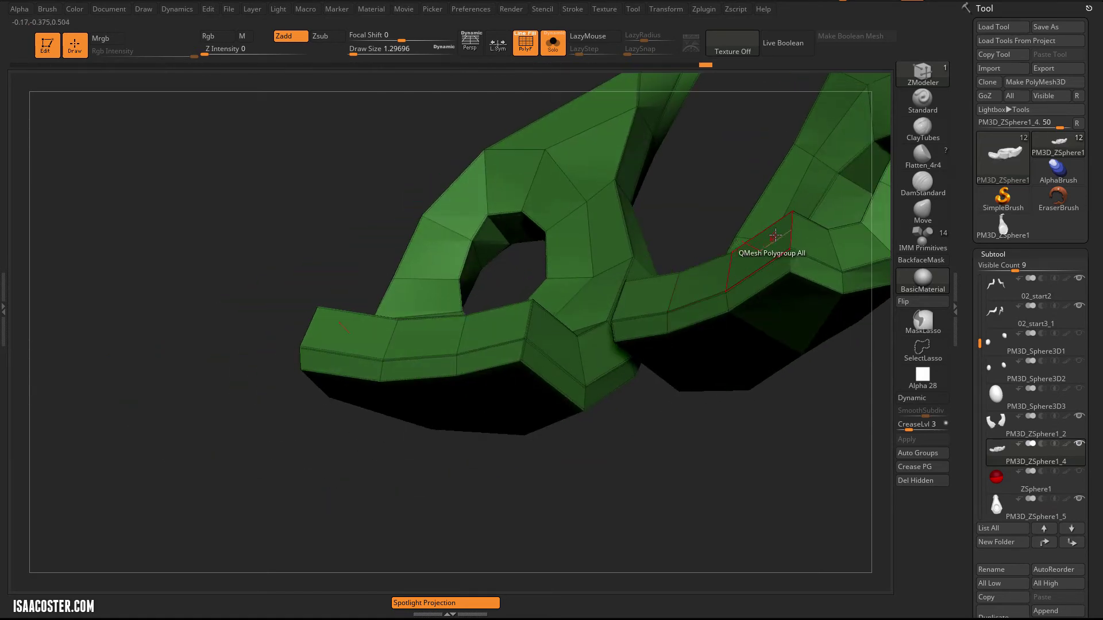
Turn on dynamic subdivision for the eye panels, hide the wireframe, and show them together with the other subtools.
key(d)
key(shift+f)
drag(687, 498, 677, 247)
click(553, 45)
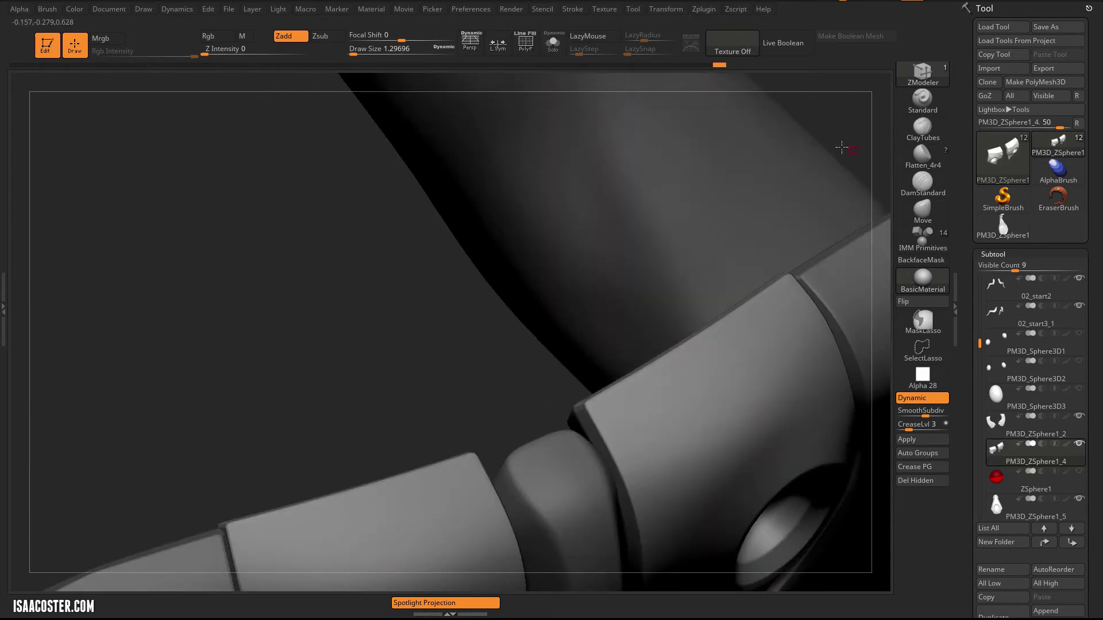
alt+drag(831, 133, 625, 87)
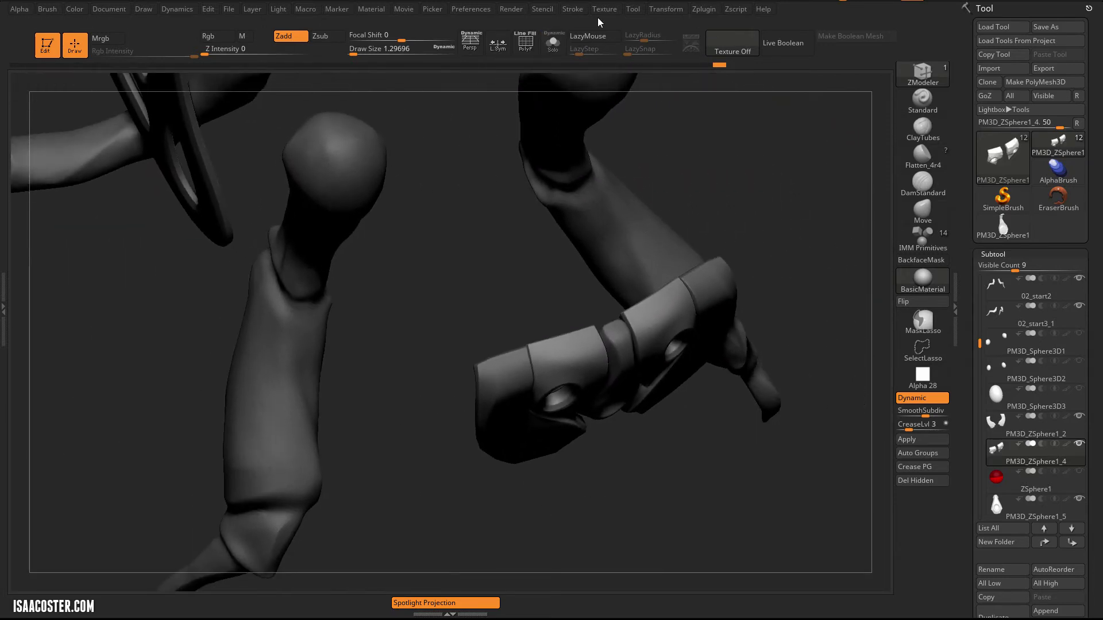
Select the nose-bridge piece and raise its top tip with the Move brush at size 108.2.
drag(730, 191, 741, 270)
alt+click(583, 349)
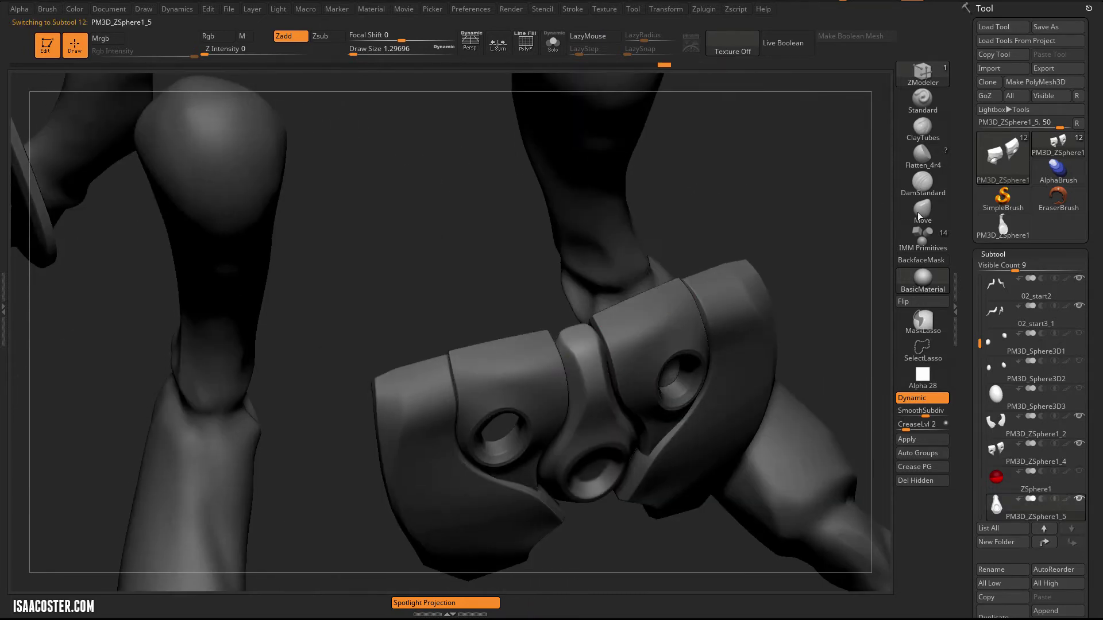
click(916, 221)
drag(849, 246, 597, 353)
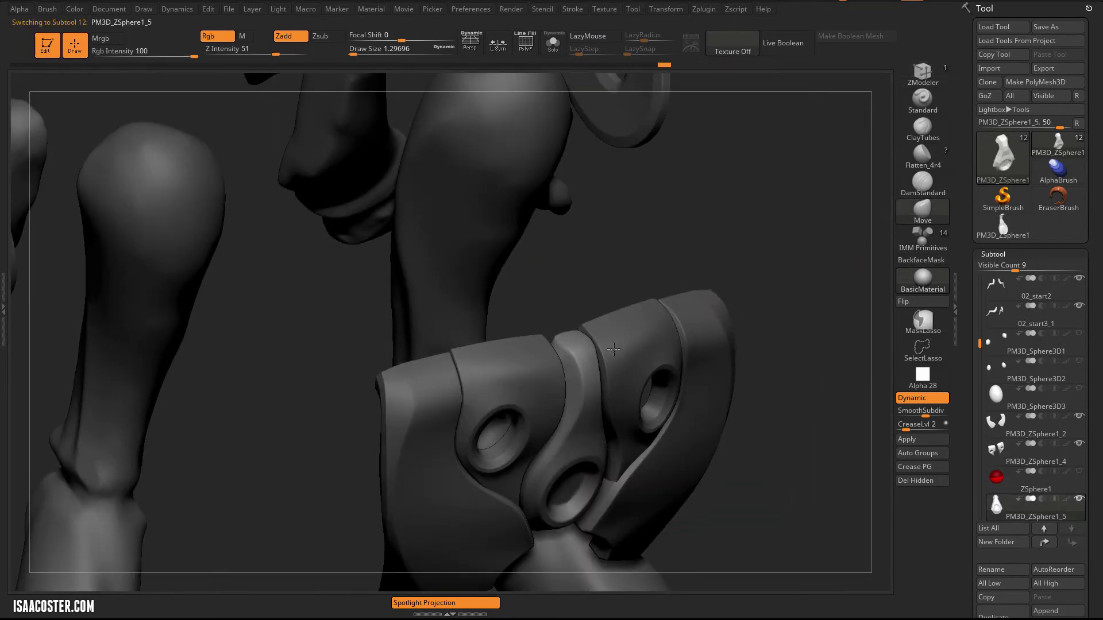
key(s)
click(635, 348)
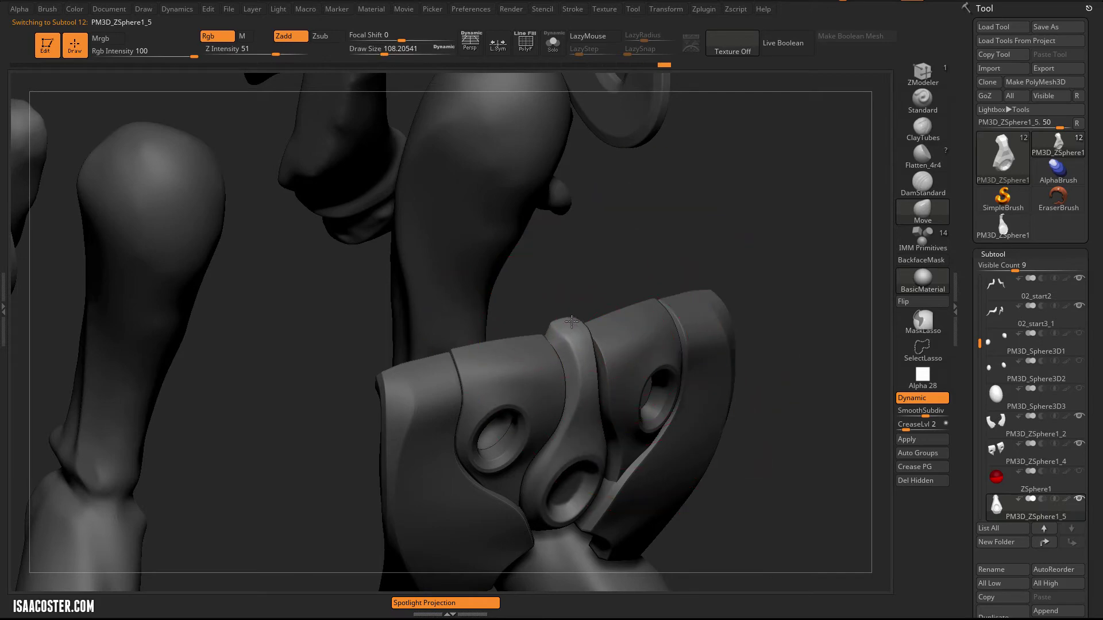
Reduce the Move brush to 48.65 and reshape the upper part of the nose bridge between the eye panels.
mouse_move(570, 319)
right_down()
mouse_move(581, 249)
mouse_move(632, 301)
mouse_move(581, 297)
mouse_move(615, 271)
mouse_move(600, 263)
mouse_move(576, 275)
mouse_move(571, 369)
right_up()
key(s)
click(519, 381)
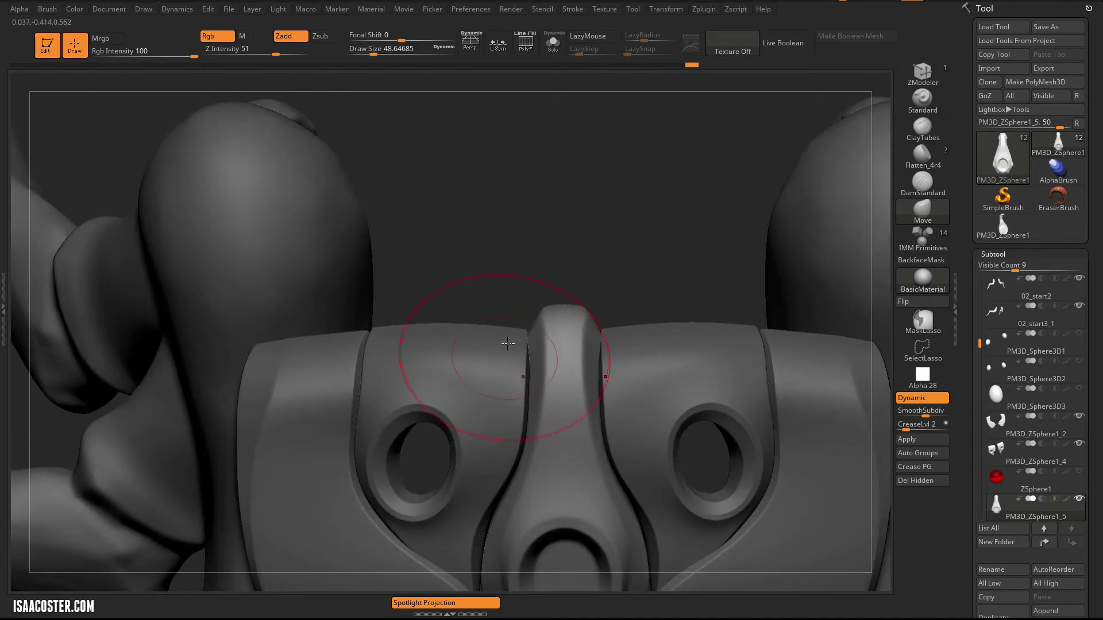
right_drag(517, 305, 518, 236)
drag(510, 336, 514, 281)
mouse_move(514, 269)
right_down()
mouse_move(566, 237)
mouse_move(576, 243)
mouse_move(560, 401)
right_up()
Set the Move brush to 30.7 and refine the nose bridge's sides down to its round socket.
key(s)
click(569, 296)
right_drag(605, 341, 554, 356)
ctrl+right_drag(584, 413, 547, 300)
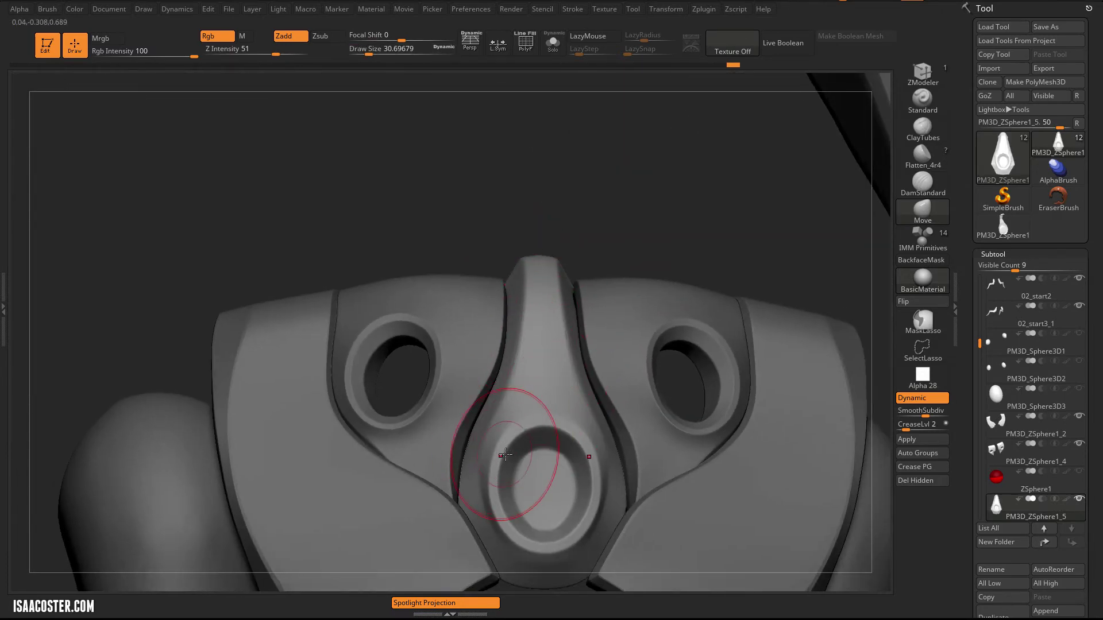
Select the eye panels and set their dynamic subdivision crease level to 2.
alt+click(449, 429)
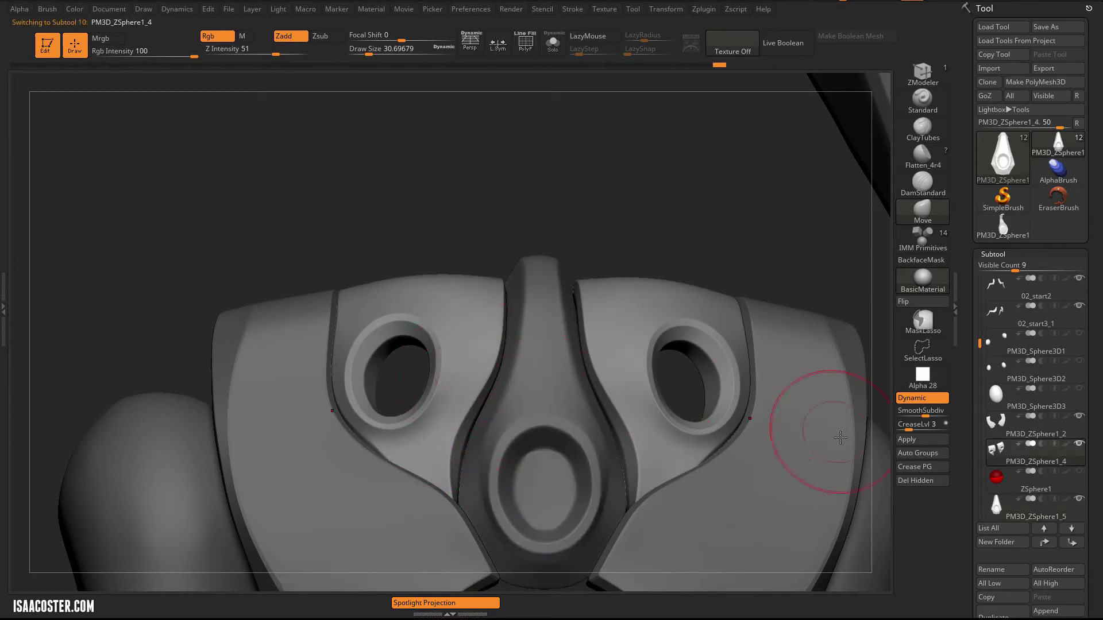
alt+click(549, 409)
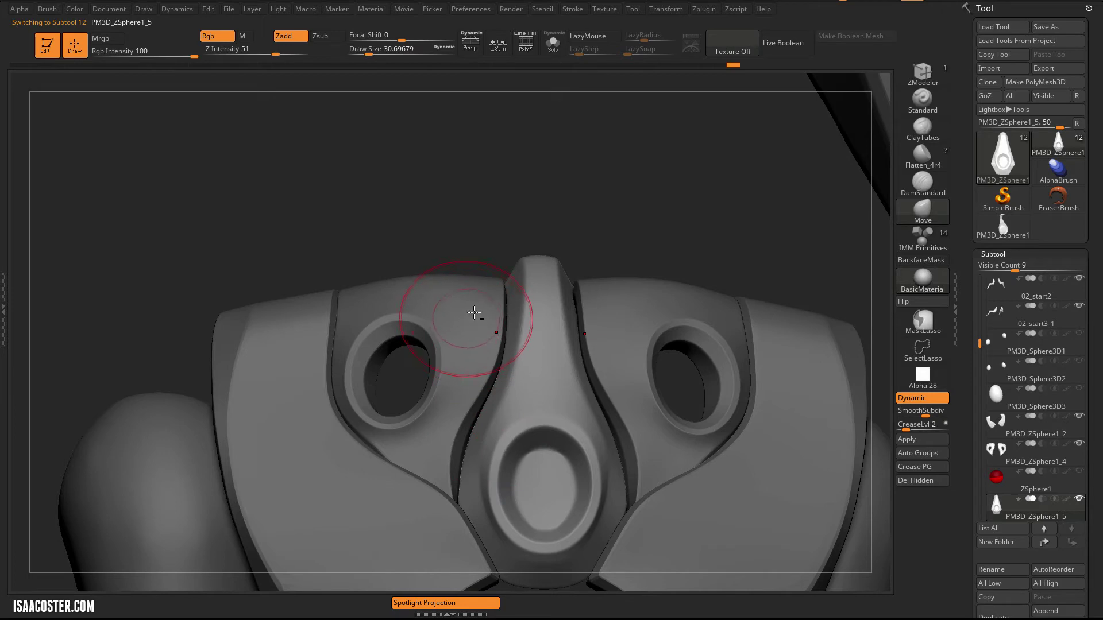
alt+click(448, 335)
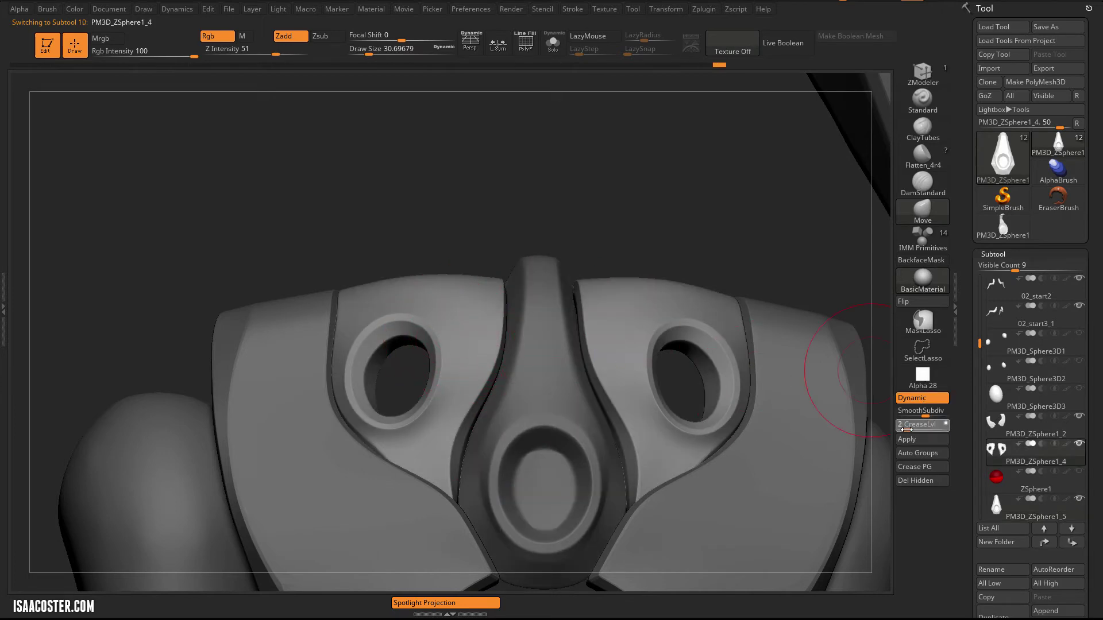
drag(906, 429, 903, 429)
drag(726, 247, 850, 333)
drag(905, 430, 919, 430)
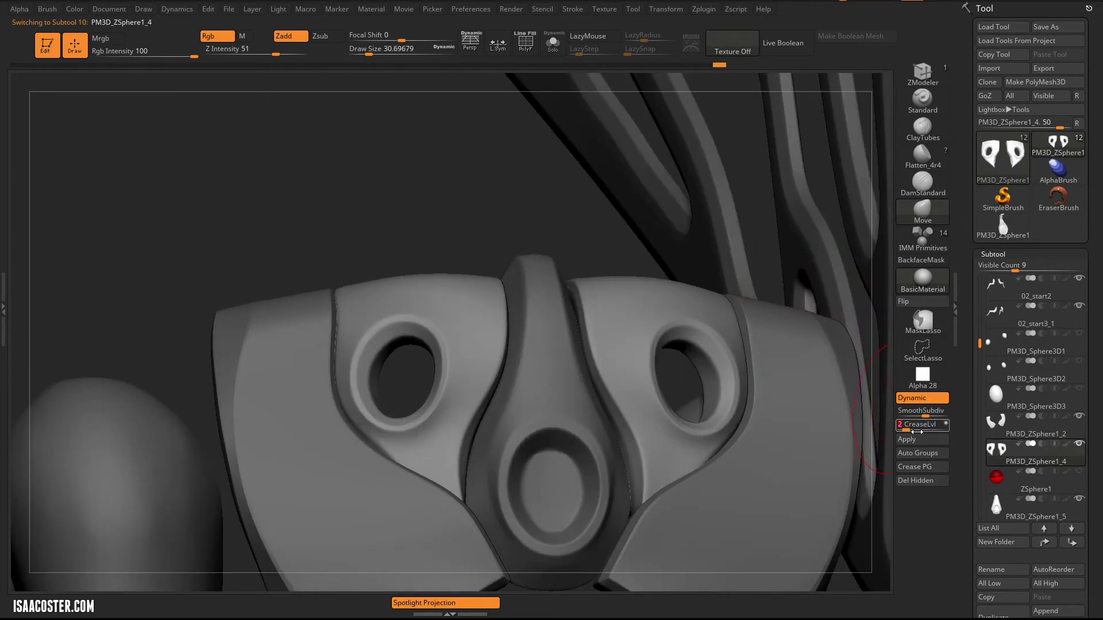
Show the 10_start body and the PM3D_Sphere3D1 and PM3D_Sphere3D2 eye spheres together with the mask pieces.
drag(468, 210, 462, 209)
alt+drag(459, 201, 411, 103)
mouse_move(794, 211)
mouse_down()
mouse_move(775, 224)
mouse_move(806, 228)
mouse_move(645, 63)
mouse_up()
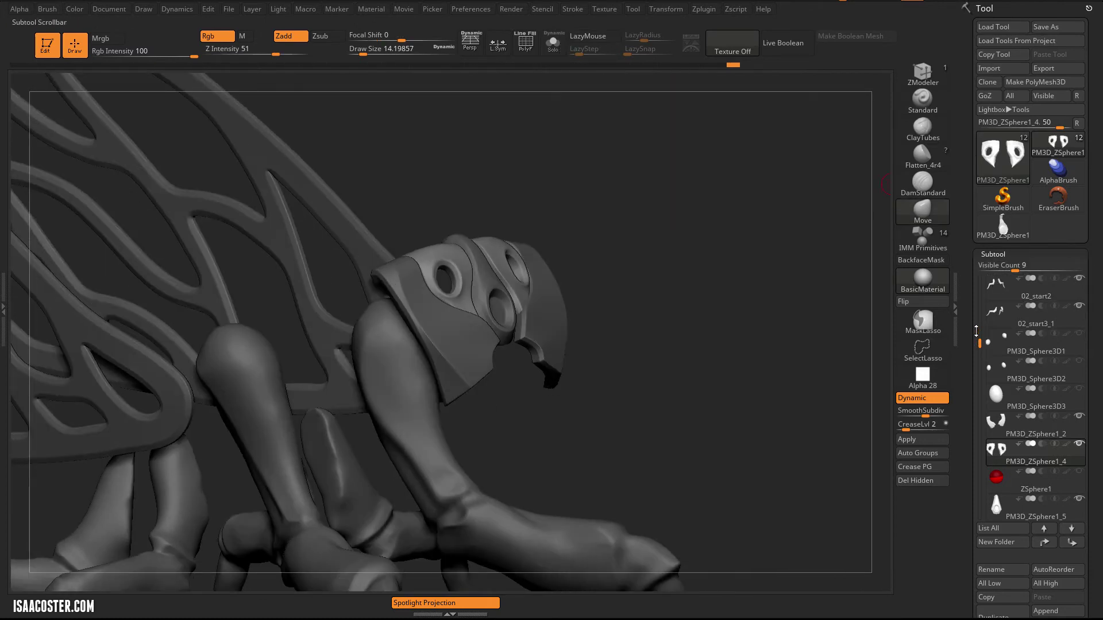
drag(976, 314, 996, 282)
click(1081, 279)
mouse_move(847, 335)
mouse_down()
mouse_move(822, 315)
mouse_move(834, 315)
mouse_move(844, 339)
mouse_up()
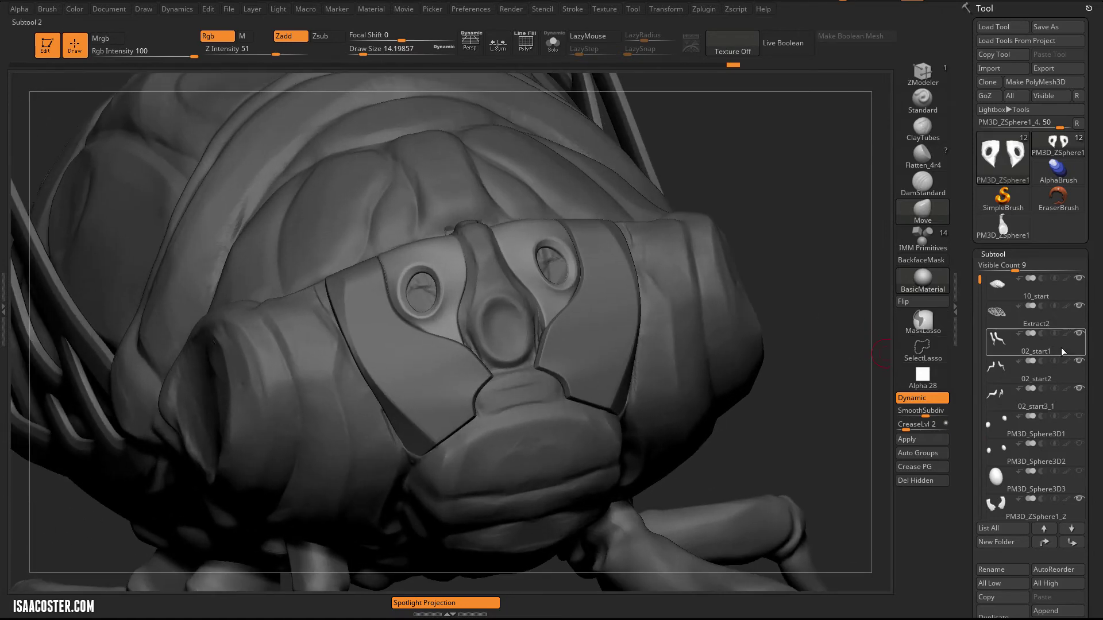
click(1079, 416)
click(1080, 446)
Merge the PM3D_Sphere3D2 small eyes down with the PM3D_Sphere3D3 centre eye.
alt+click(775, 303)
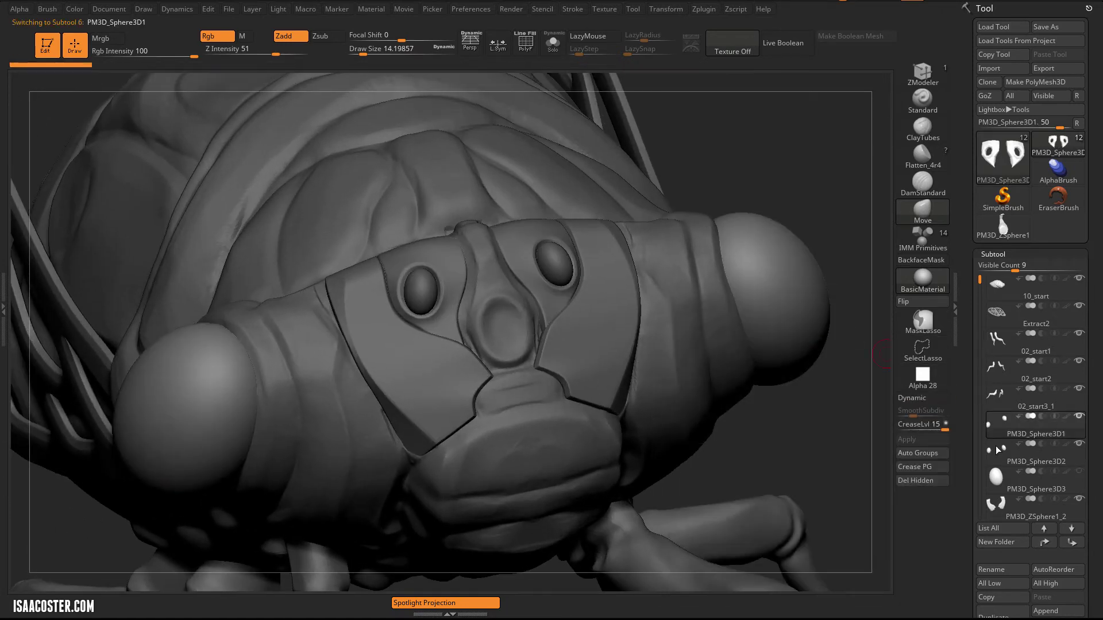
click(1004, 459)
drag(982, 277, 980, 305)
scroll(962, 436, down, 5)
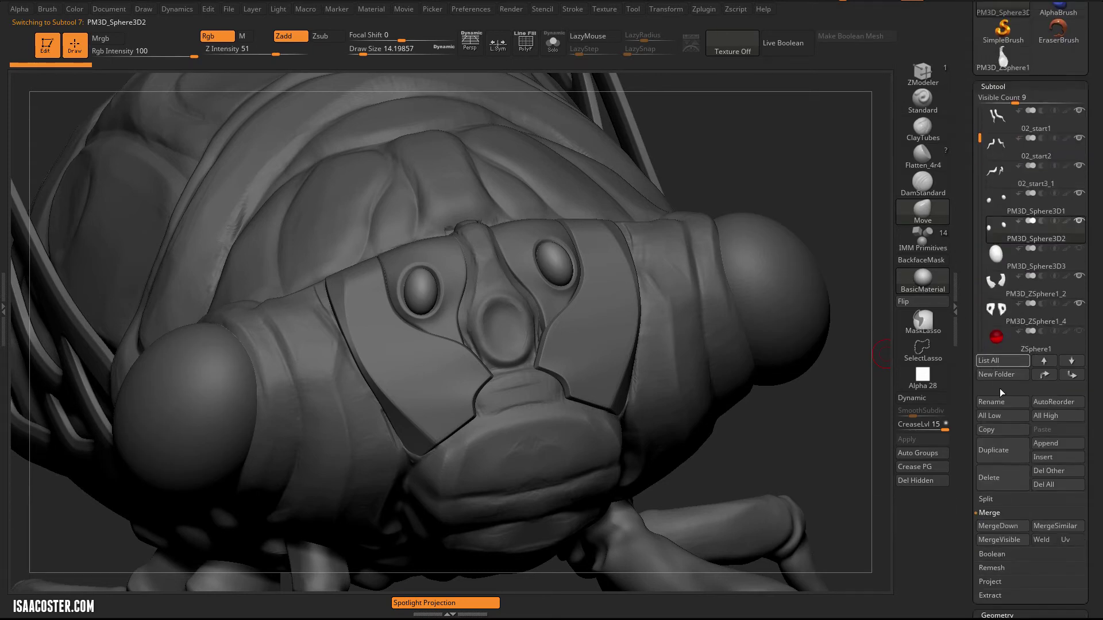
click(998, 527)
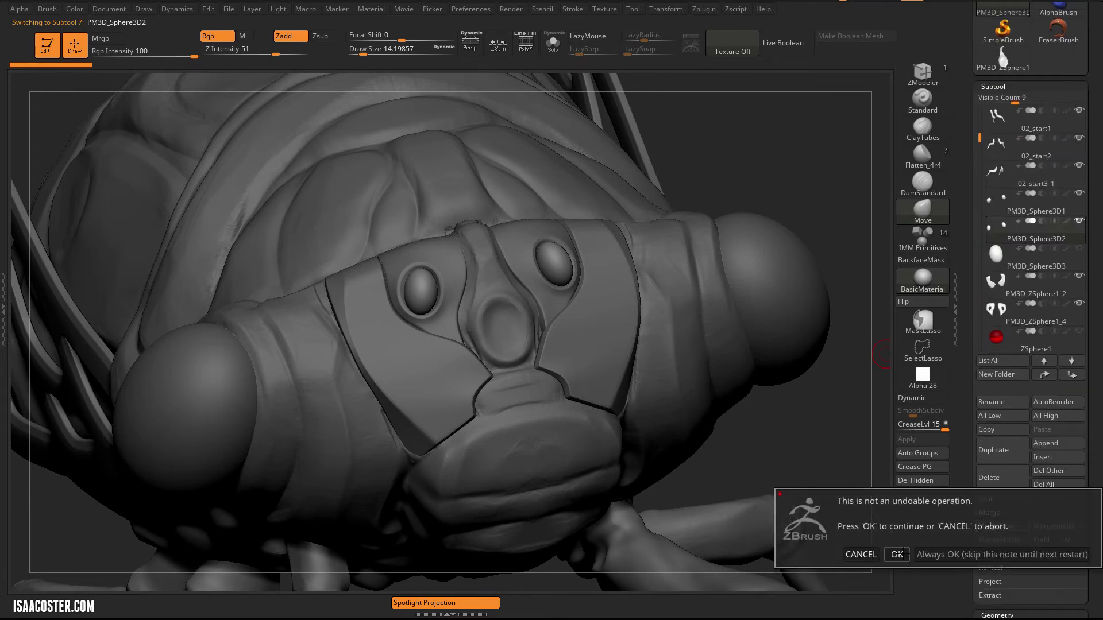
click(900, 554)
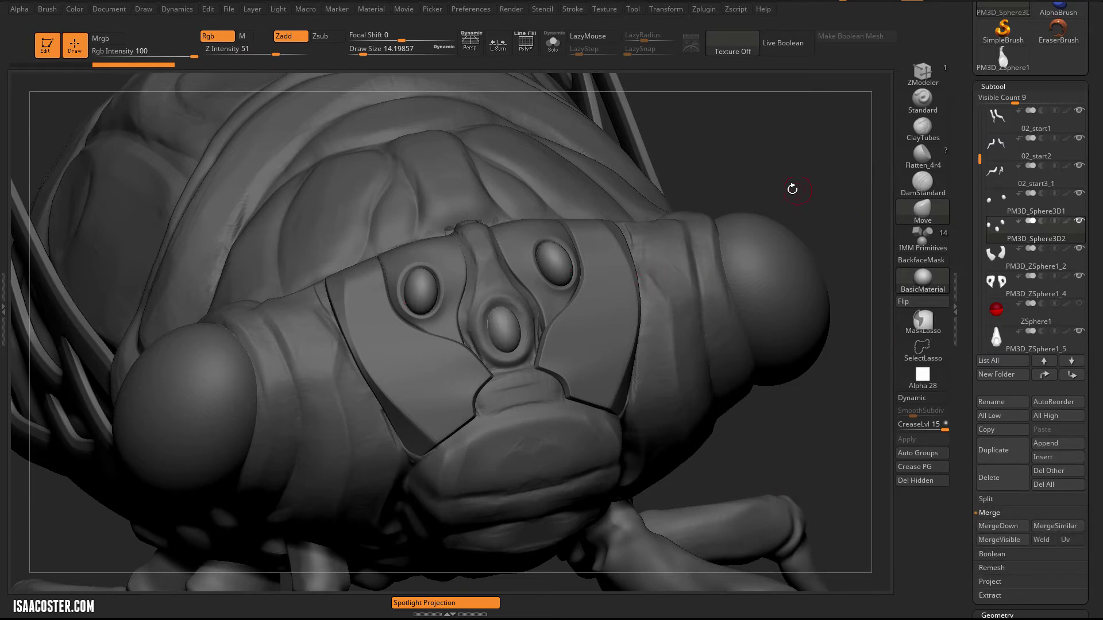
Select the 10_start body and lower its surface beneath the nose bridge using the ClayTubes brush at size 43.76.
drag(790, 184, 768, 189)
alt+click(509, 287)
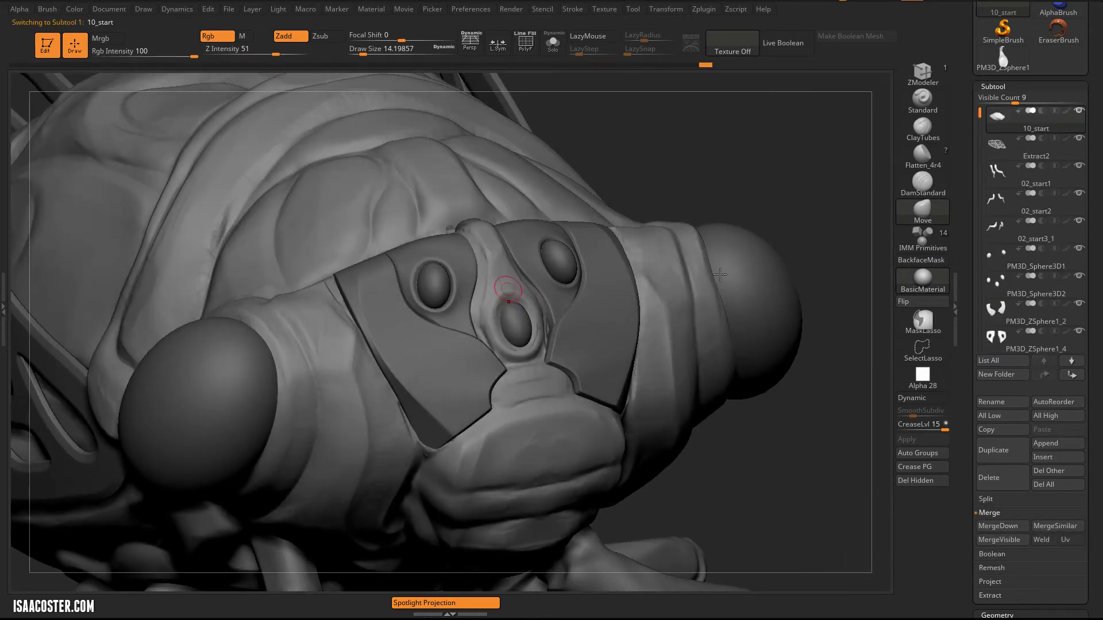
drag(975, 115, 979, 221)
mouse_move(1003, 257)
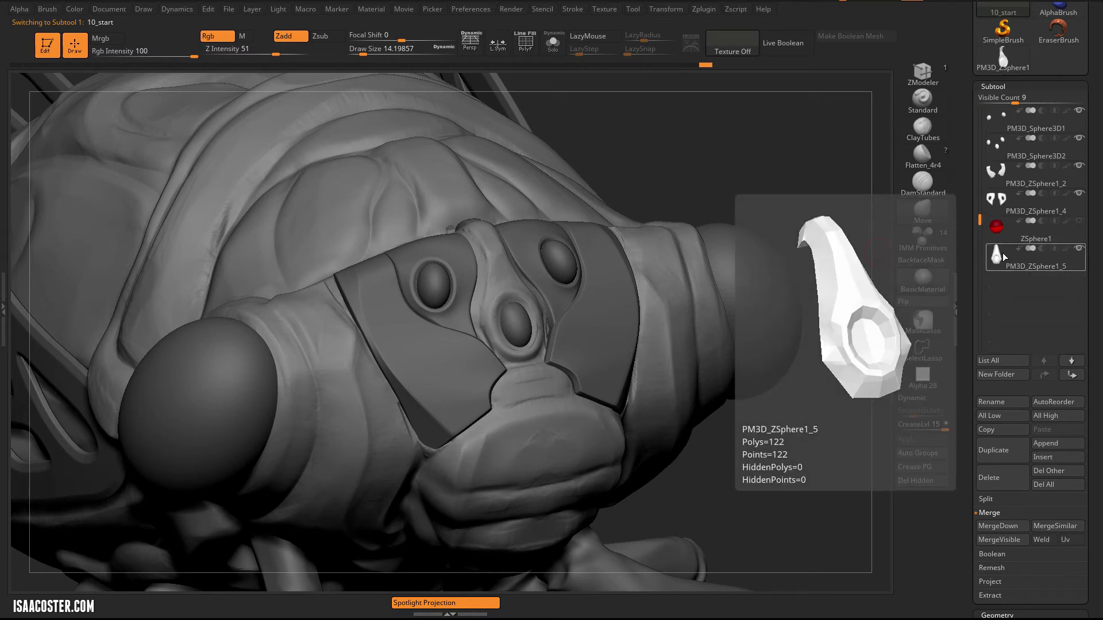
drag(768, 168, 705, 244)
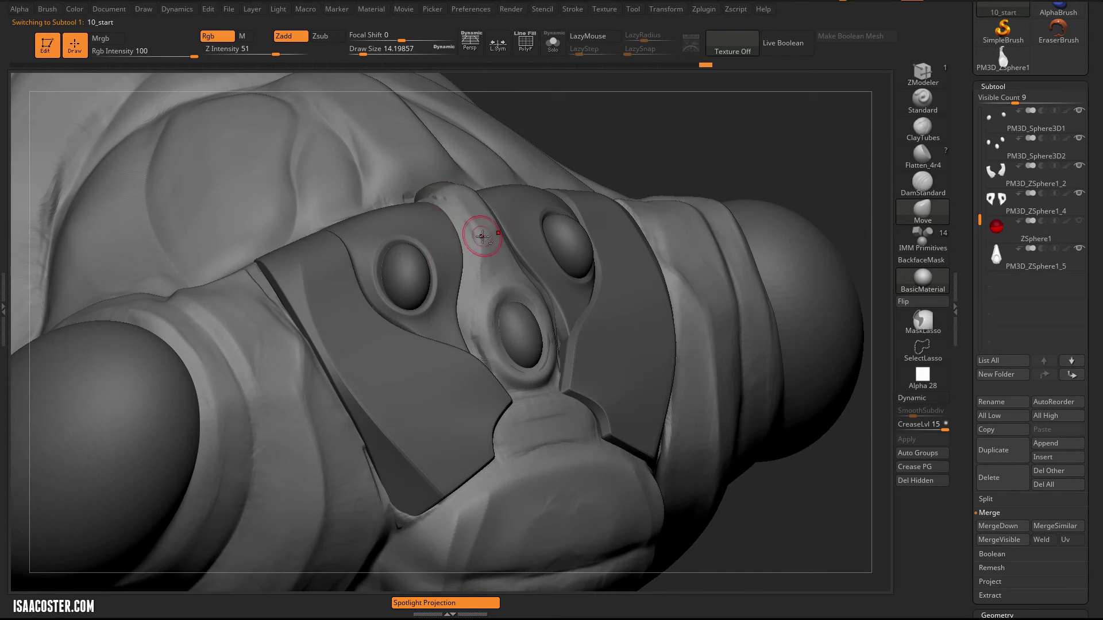
click(924, 133)
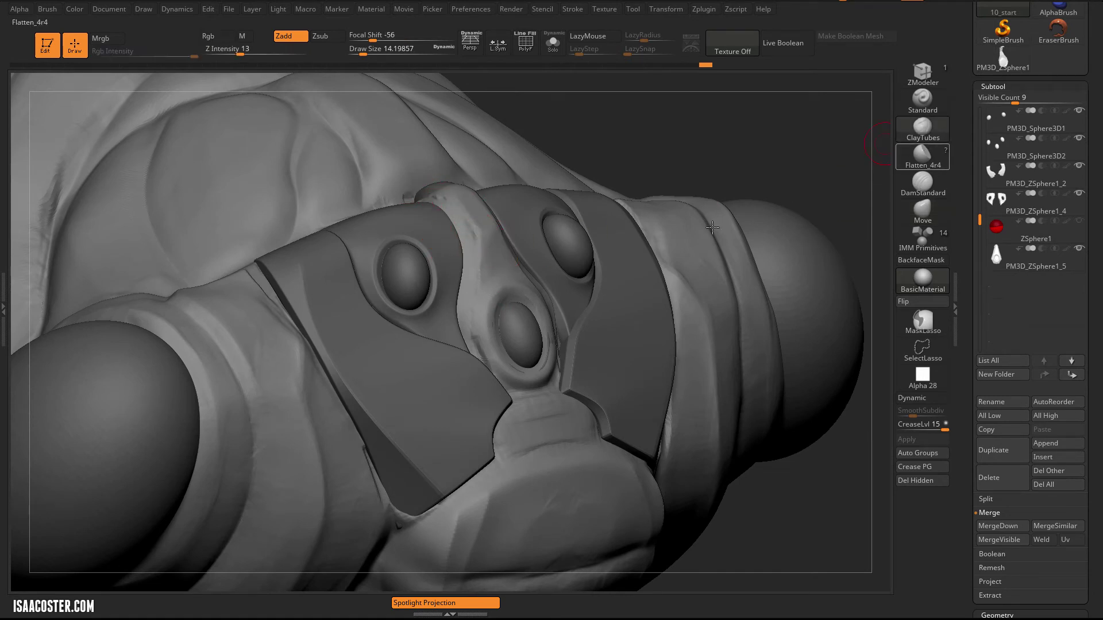
key(s)
mouse_move(482, 305)
mouse_down()
mouse_move(493, 305)
mouse_move(494, 337)
mouse_move(492, 301)
mouse_move(462, 292)
mouse_up()
mouse_move(493, 359)
mouse_down()
mouse_move(499, 374)
mouse_move(520, 367)
mouse_up()
mouse_move(500, 307)
mouse_down()
mouse_move(473, 214)
mouse_move(463, 213)
mouse_up()
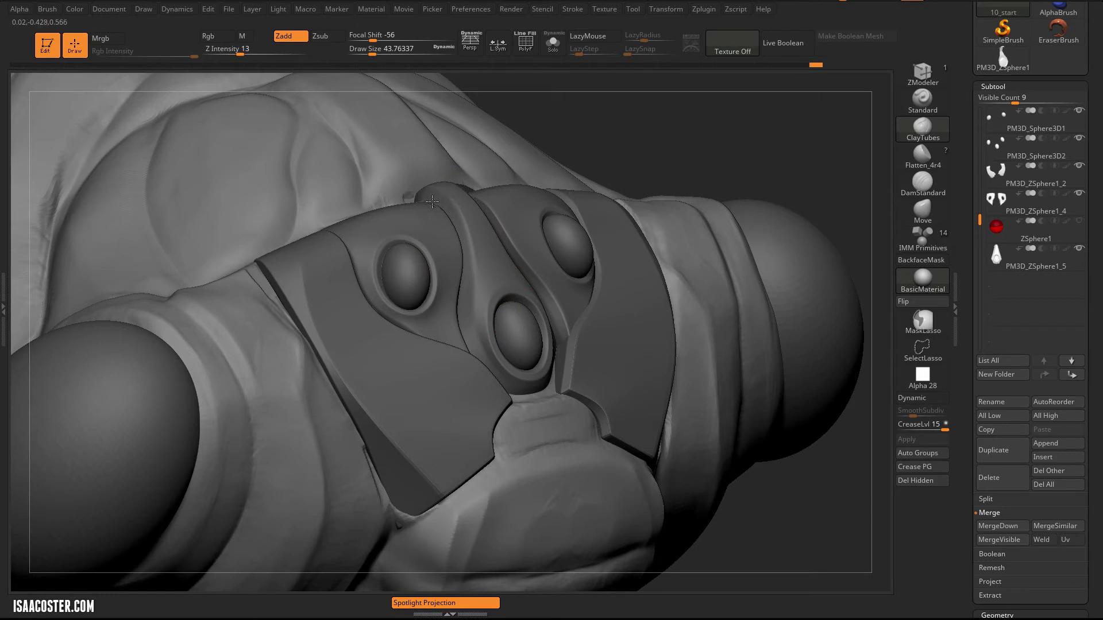
Select the nose-bridge piece and reshape it around the centre eye with the Move brush at sizes between 41.42 and 56.47.
drag(544, 139, 517, 253)
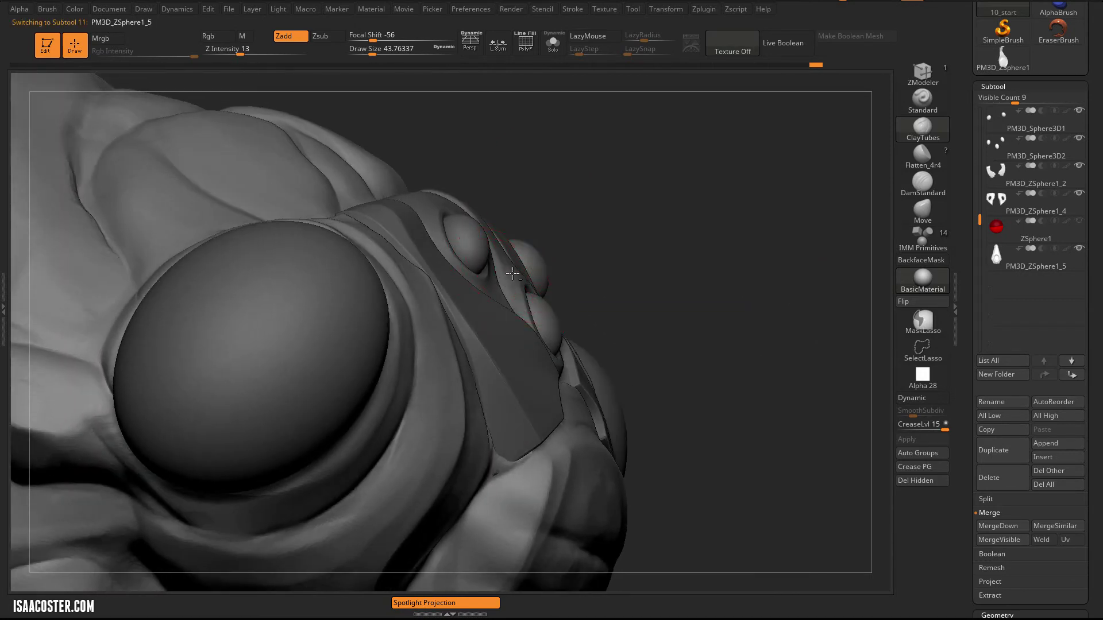
alt+click(513, 273)
click(918, 189)
click(922, 211)
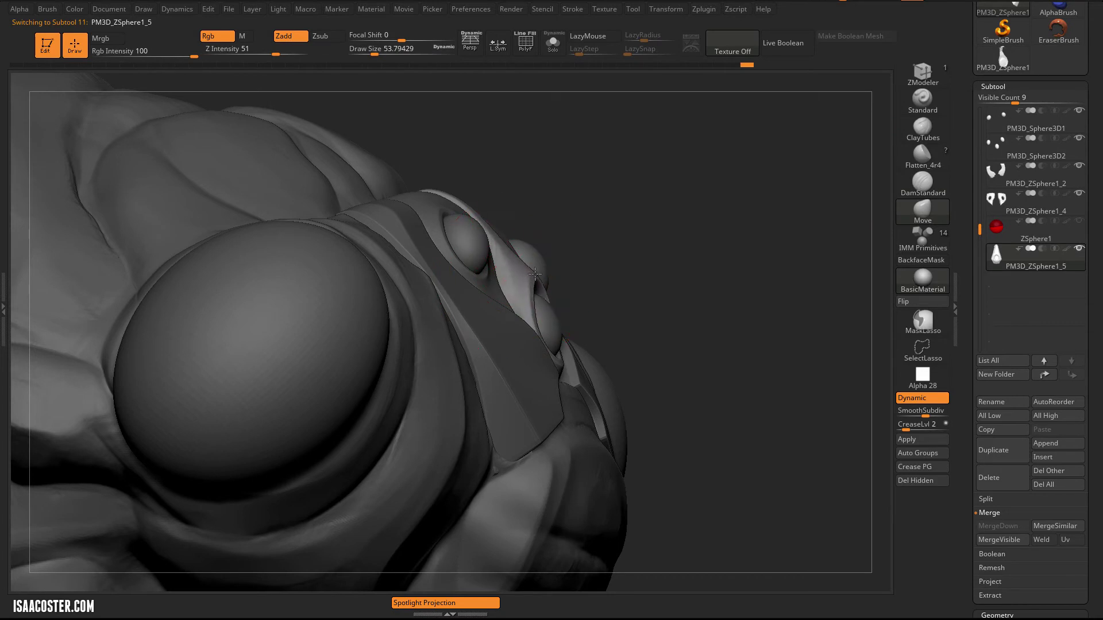
mouse_move(602, 274)
mouse_down()
mouse_move(506, 294)
mouse_move(396, 231)
mouse_up()
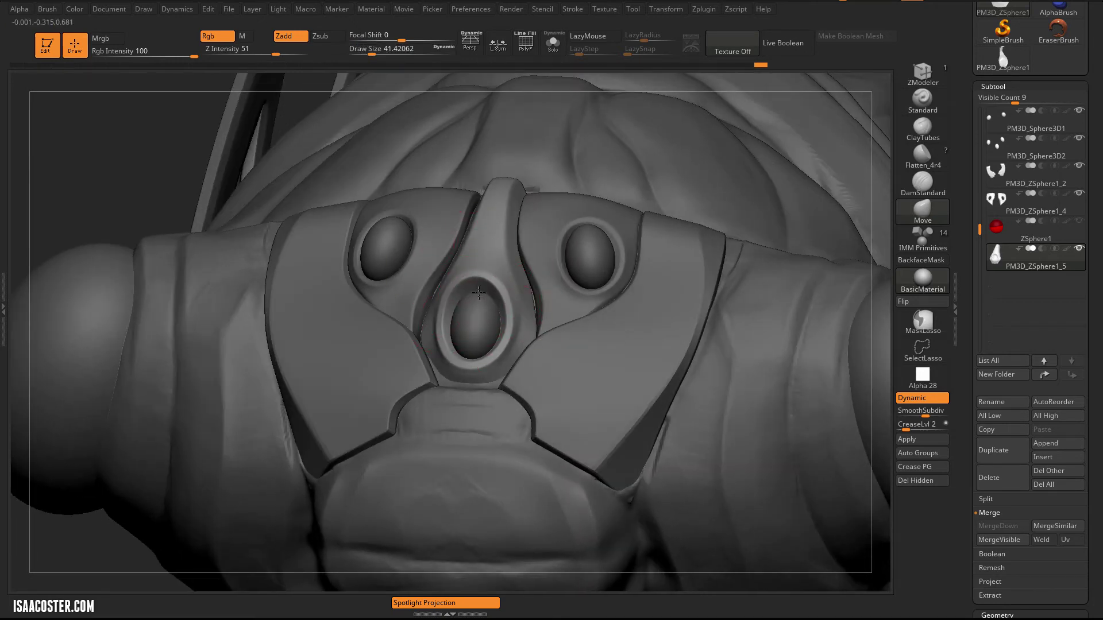
drag(161, 152, 416, 216)
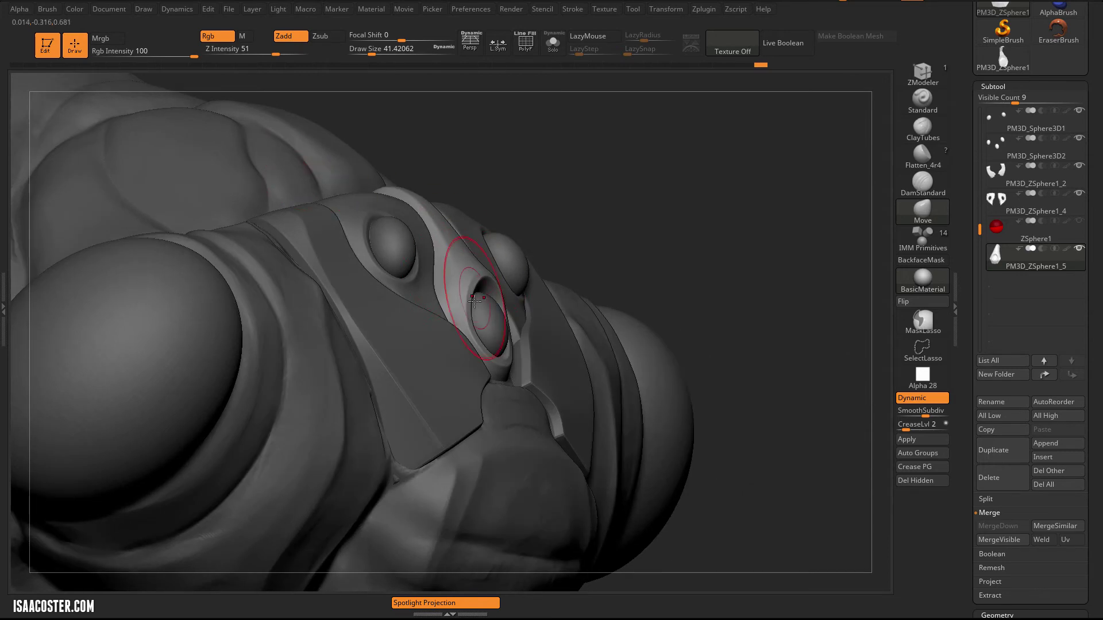
key(bracketright)
drag(598, 230, 531, 253)
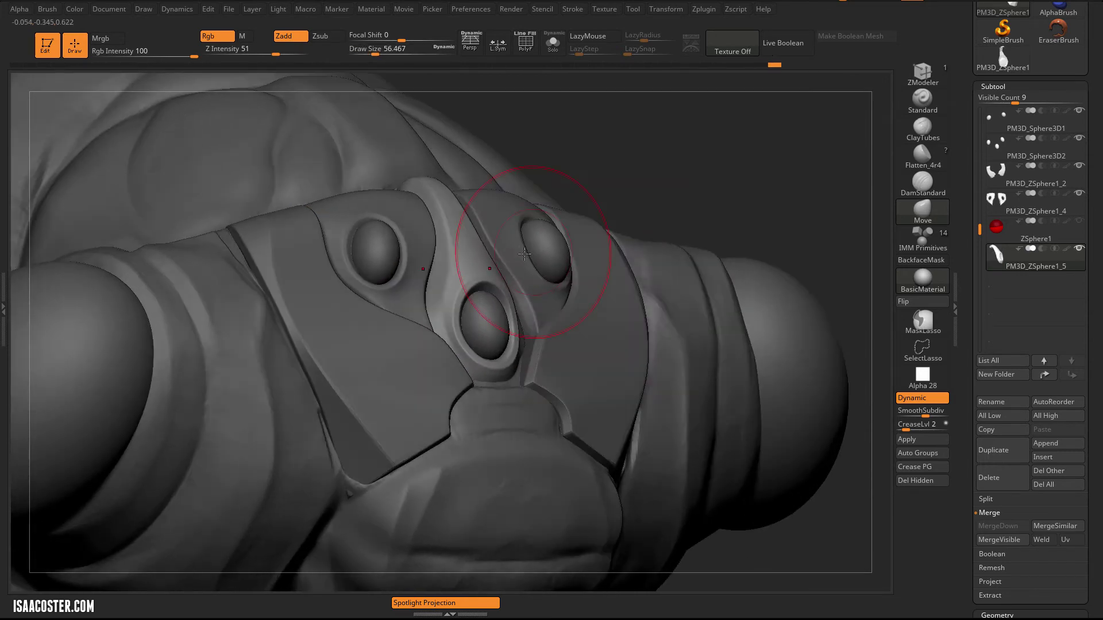
Select the eye panels and refine their edges against the cheek panels with the Move brush at size 26.87.
alt+click(552, 221)
mouse_move(589, 191)
mouse_down()
mouse_move(569, 187)
mouse_move(574, 253)
mouse_move(609, 263)
mouse_move(598, 220)
mouse_move(573, 225)
mouse_up()
key(bracketleft)
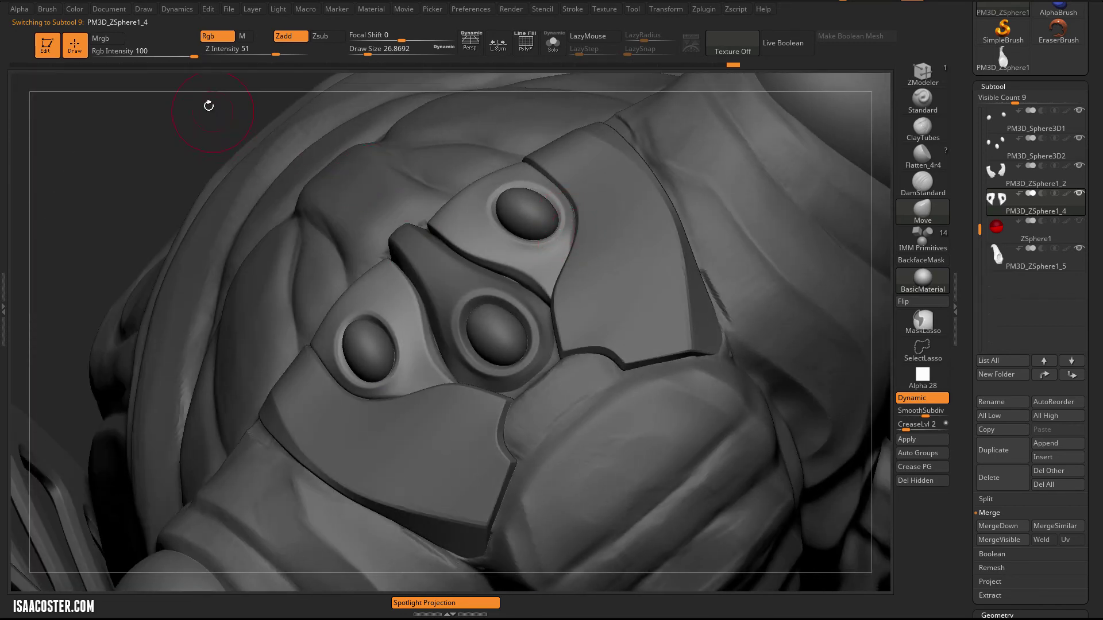
drag(197, 106, 469, 211)
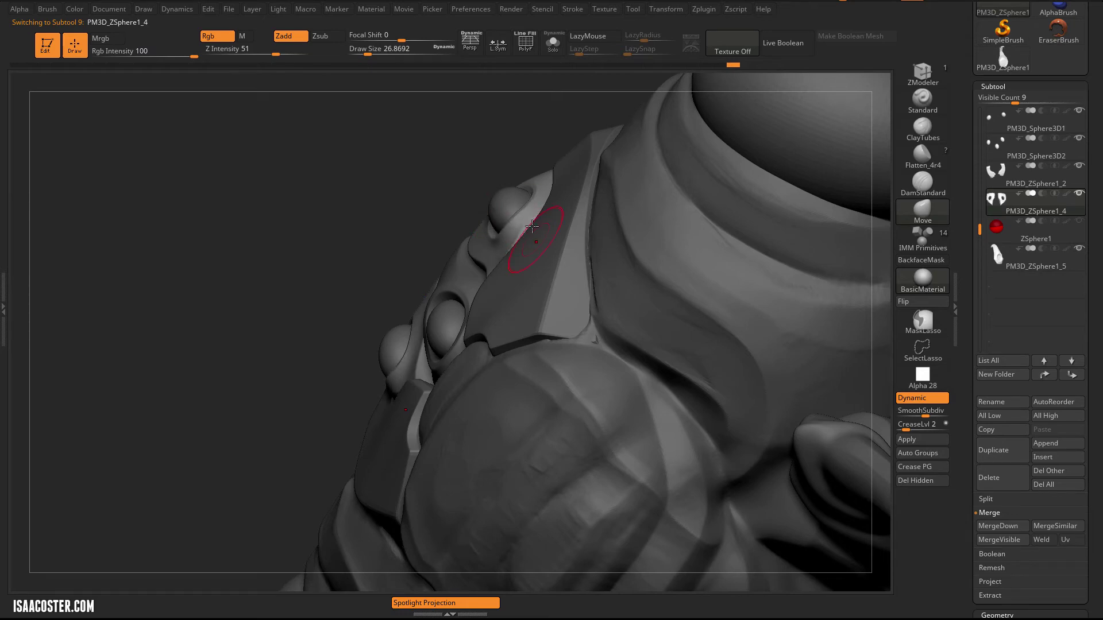
mouse_move(433, 217)
mouse_down()
mouse_move(647, 260)
mouse_move(500, 234)
mouse_up()
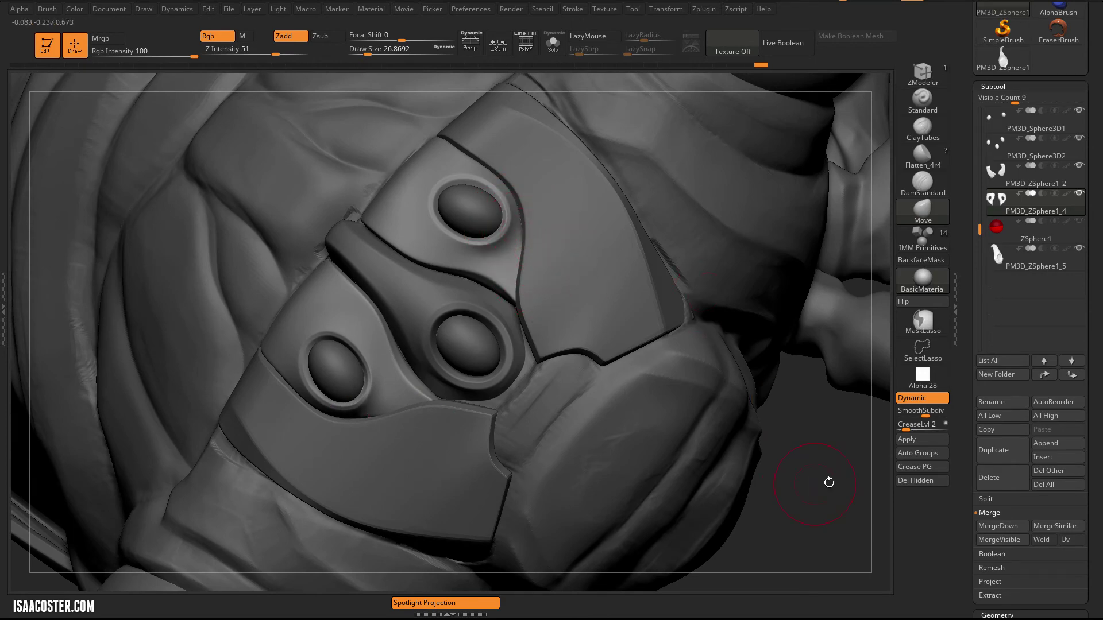
Adjust the eye panels' upper surfaces around the small eyes with the Move brush at sizes 56.47 and 41.42.
mouse_move(839, 486)
mouse_down()
mouse_move(864, 385)
mouse_move(852, 408)
mouse_move(851, 394)
mouse_move(758, 320)
mouse_move(763, 363)
mouse_move(754, 338)
mouse_move(716, 346)
mouse_up()
key(s)
drag(432, 292, 443, 292)
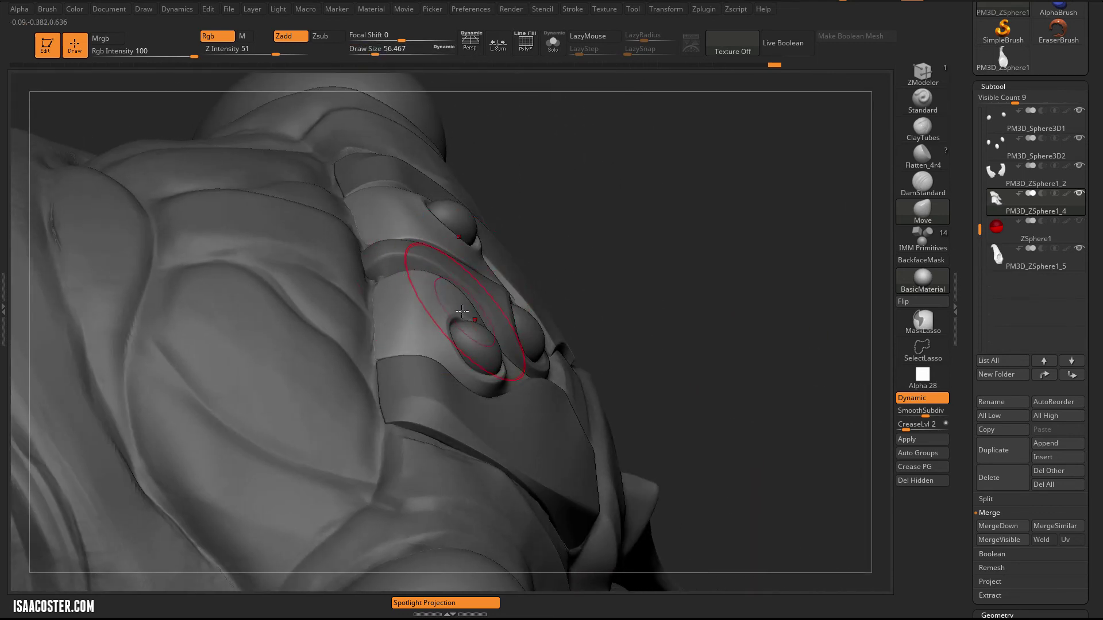
drag(632, 312, 335, 305)
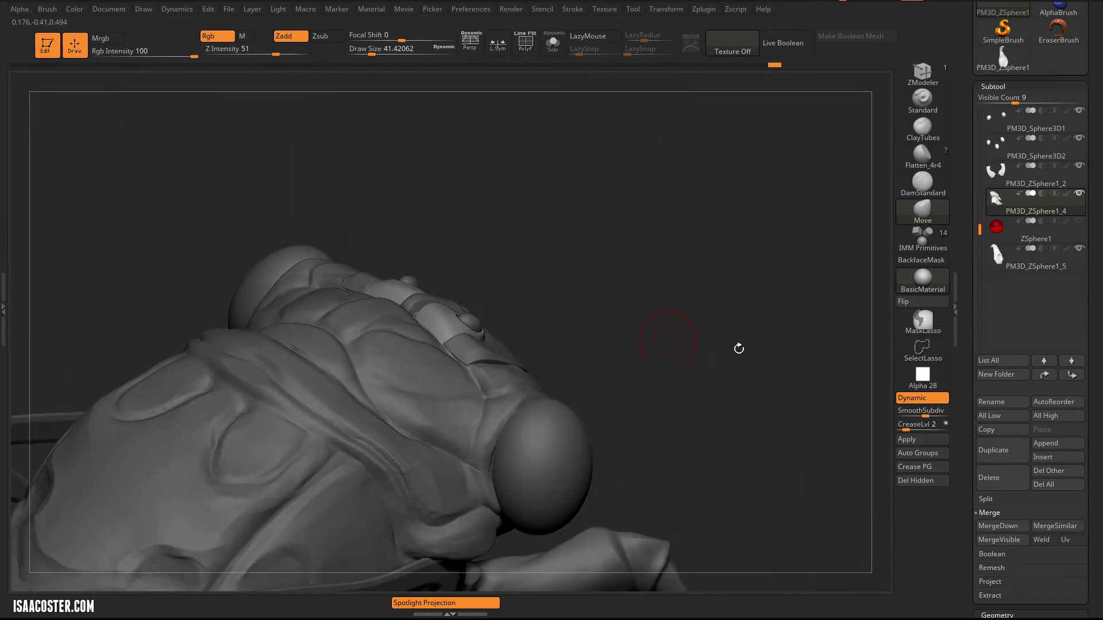
drag(738, 347, 666, 266)
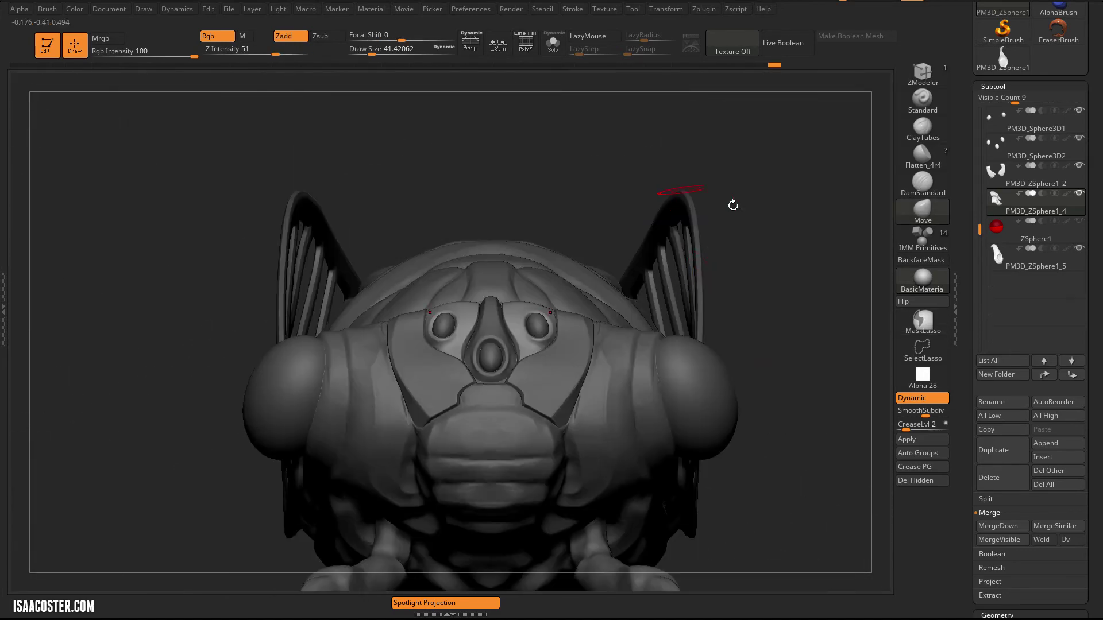
drag(731, 204, 729, 246)
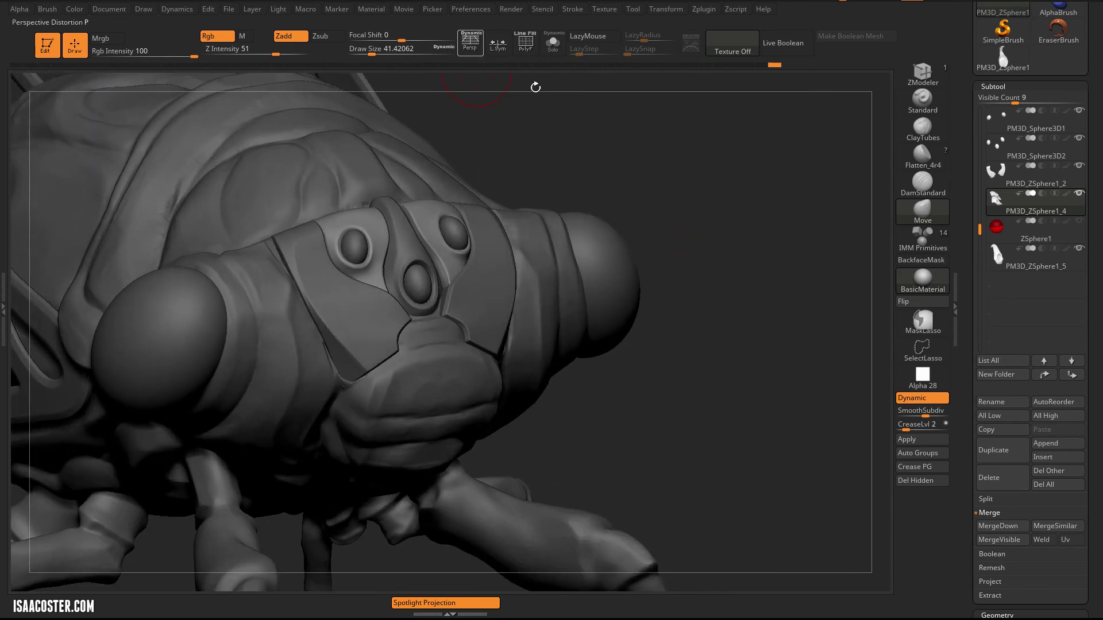
Turn on perspective and refine the eye panels' lower inner edges beside the nose bridge with the Move brush at size 25.05.
click(470, 44)
drag(562, 109, 576, 115)
alt+drag(665, 187, 626, 241)
drag(566, 164, 533, 152)
key(bracketleft)
drag(451, 252, 480, 245)
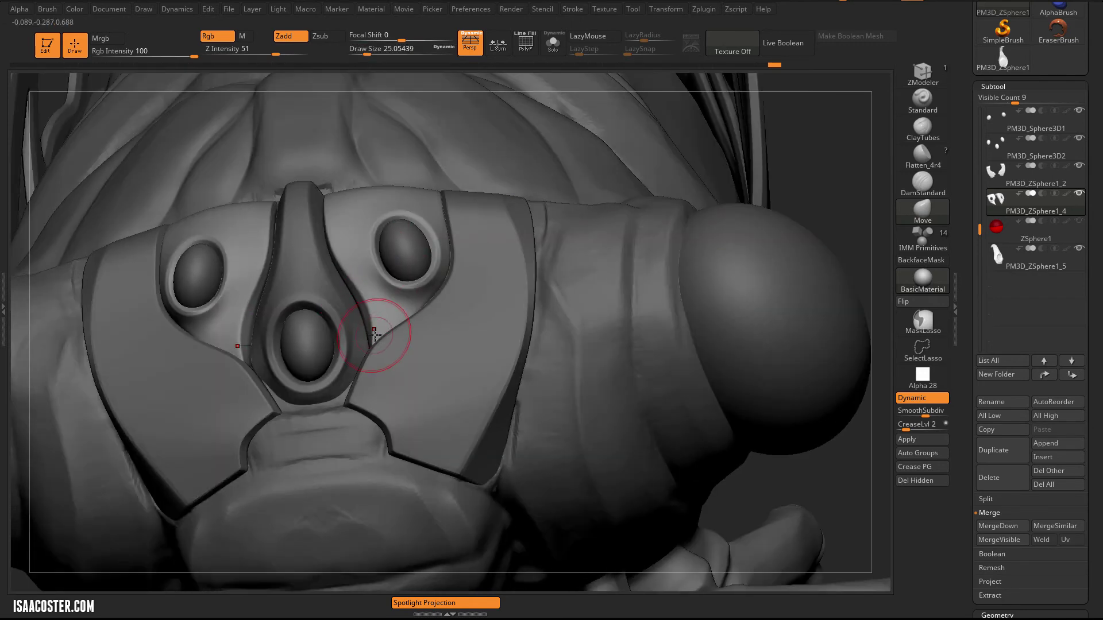
drag(778, 160, 458, 285)
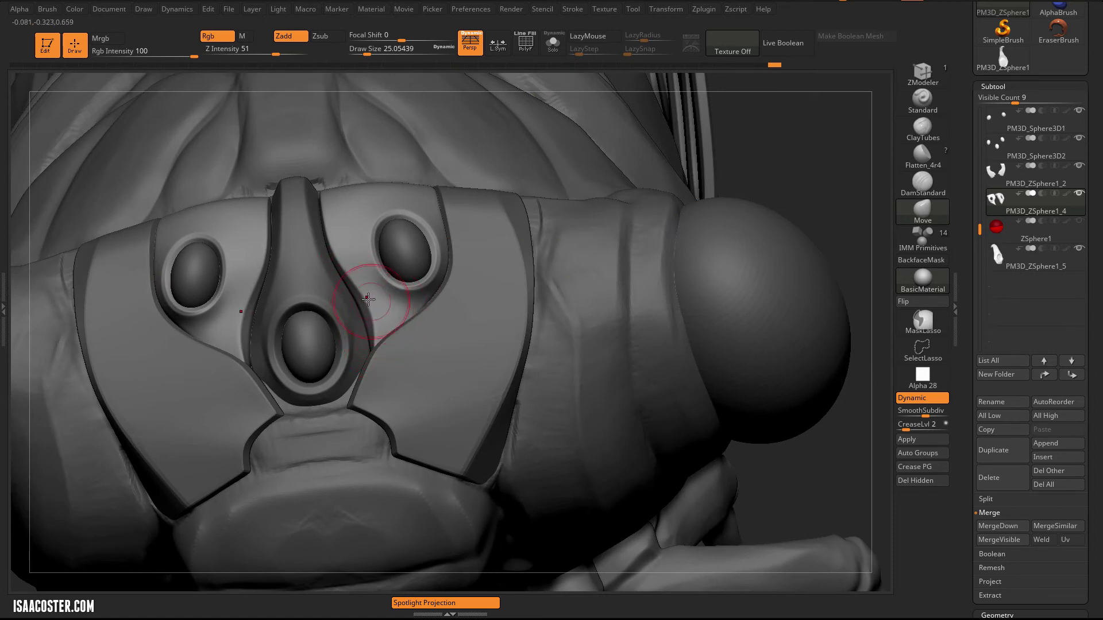
Isolate the eye panels and reshape their pointed lower tips with the Move brush at size 5.75.
click(553, 43)
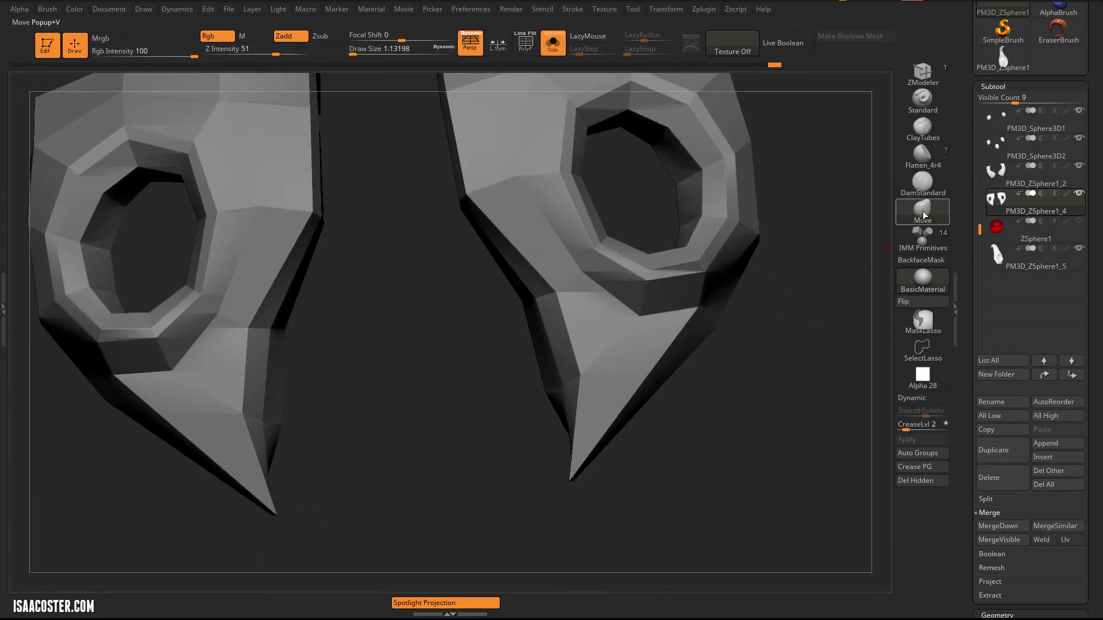
click(922, 215)
click(586, 419)
key(s)
mouse_move(566, 458)
mouse_down()
mouse_move(589, 376)
mouse_move(609, 370)
mouse_up()
key(d)
key(shift+f)
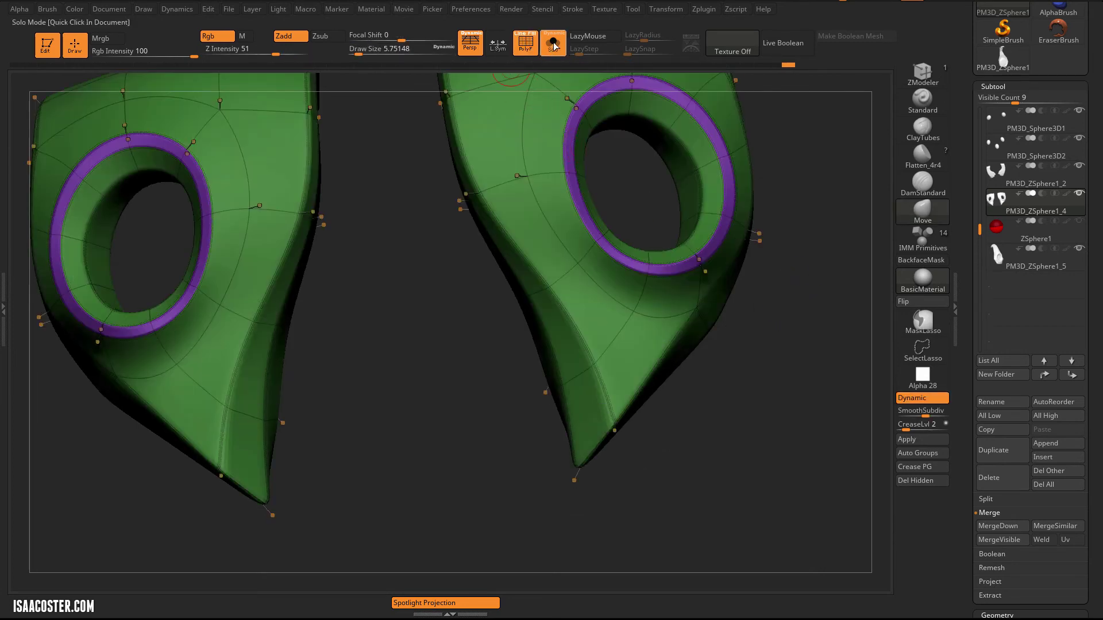
click(552, 49)
Hide the polyframe and fit the eye panels' lower tips beside the nose bridge with the Move brush at size 56.47.
key(shift+f)
key(s)
mouse_move(659, 379)
mouse_down()
mouse_move(676, 377)
mouse_move(646, 380)
mouse_up()
mouse_move(610, 419)
mouse_down()
mouse_move(581, 431)
mouse_move(542, 412)
mouse_move(536, 436)
mouse_up()
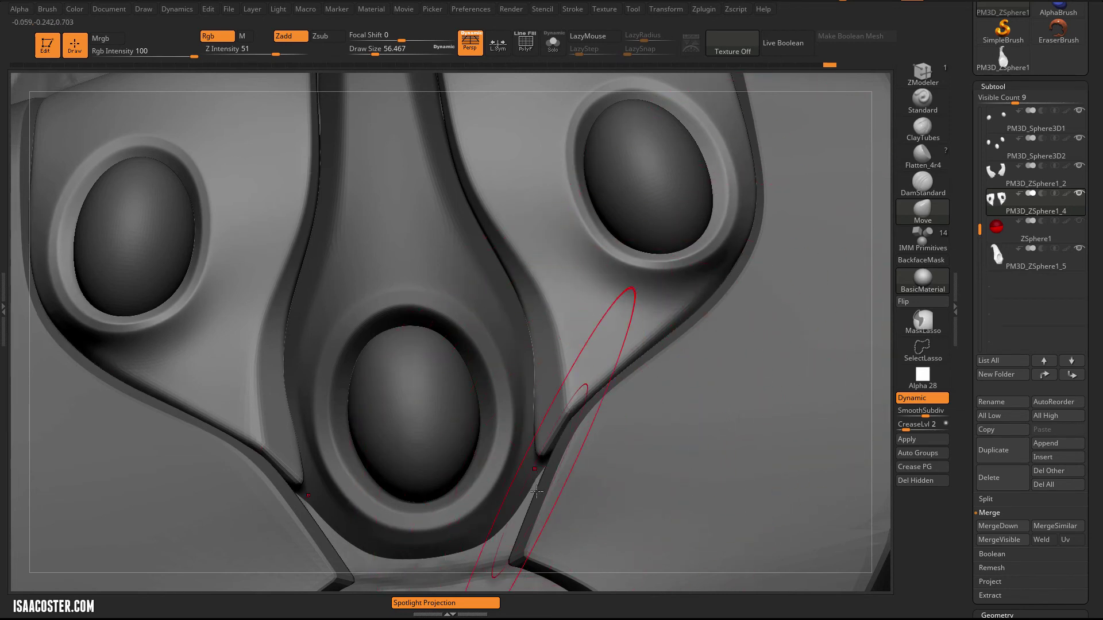
Select the cheek panels and fit their inner corners against the nose bridge and eye panels with the Move brush at size 26.87.
alt+click(597, 520)
drag(510, 560, 484, 507)
mouse_move(505, 460)
mouse_down()
mouse_move(539, 482)
mouse_move(525, 519)
mouse_move(496, 532)
mouse_up()
key(ctrl+z)
key(s)
drag(511, 528, 509, 512)
drag(533, 473, 547, 451)
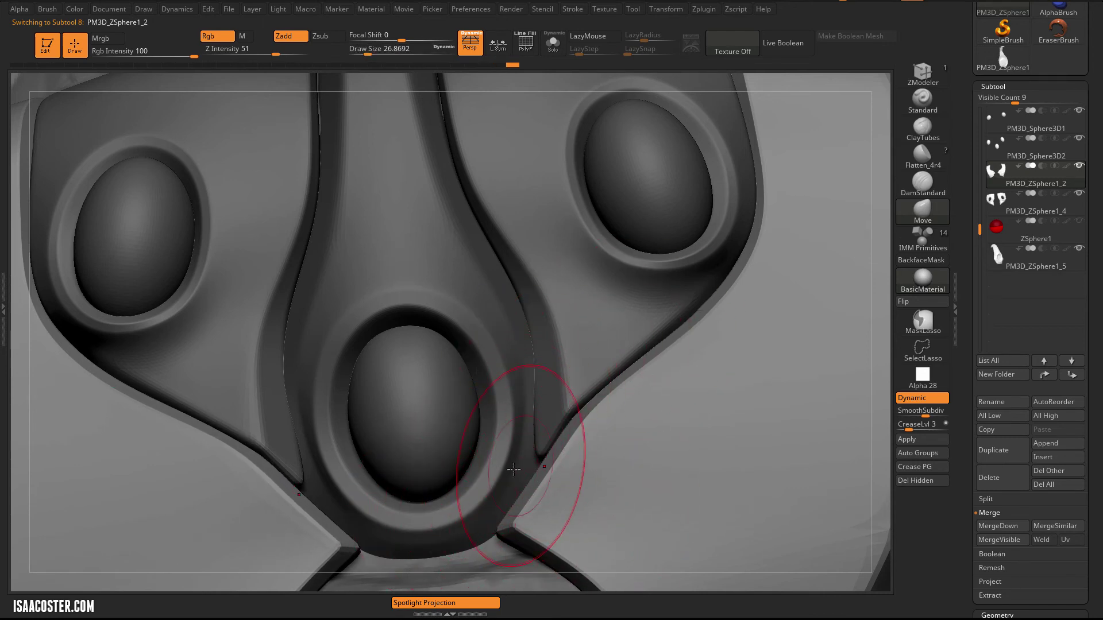
Check the whole creature and nudge the cheek panels' upper edges with the Move brush at size 26.87.
key(f)
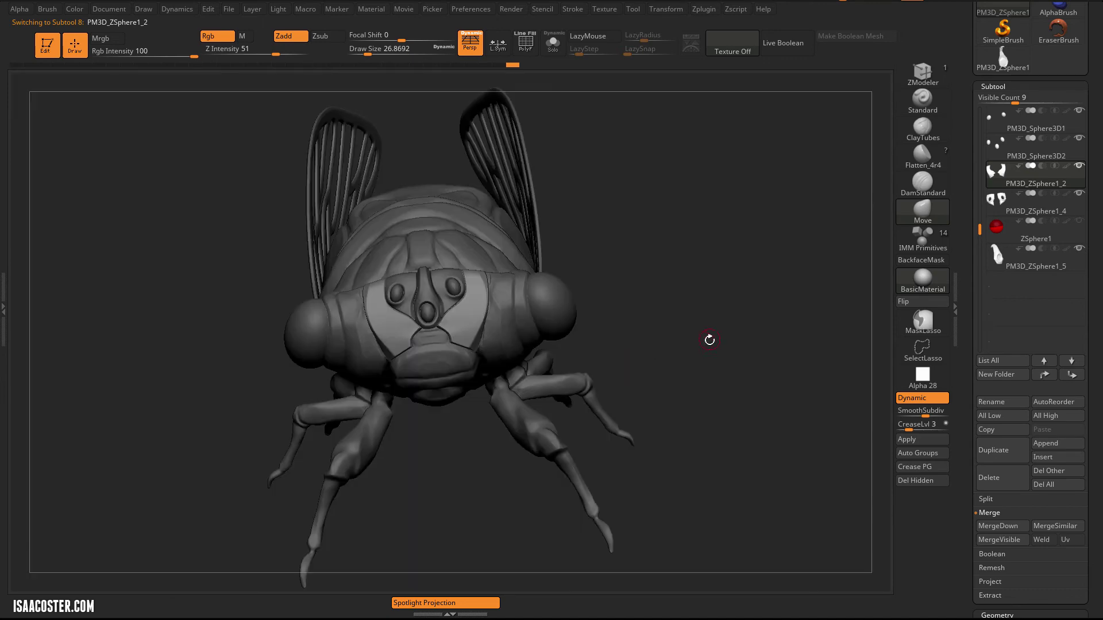
mouse_move(705, 335)
mouse_down()
mouse_move(731, 298)
mouse_move(700, 367)
mouse_move(666, 356)
mouse_move(684, 347)
mouse_move(690, 394)
mouse_move(701, 322)
mouse_move(687, 367)
mouse_move(655, 390)
mouse_move(635, 368)
mouse_move(638, 389)
mouse_move(660, 396)
mouse_move(657, 308)
mouse_up()
key(shift+f)
key(shift+f)
key(b)
key(m)
key(v)
mouse_move(626, 116)
mouse_down()
mouse_move(635, 84)
mouse_move(632, 108)
mouse_up()
Reshape the cheek panels' outer edges and lower outer creases with the Move brush at size 26.87.
key(b)
key(m)
key(v)
mouse_move(598, 213)
mouse_down()
mouse_move(511, 241)
mouse_move(504, 256)
mouse_up()
drag(705, 164, 619, 327)
drag(579, 359, 526, 323)
drag(762, 122, 816, 129)
drag(558, 339, 540, 334)
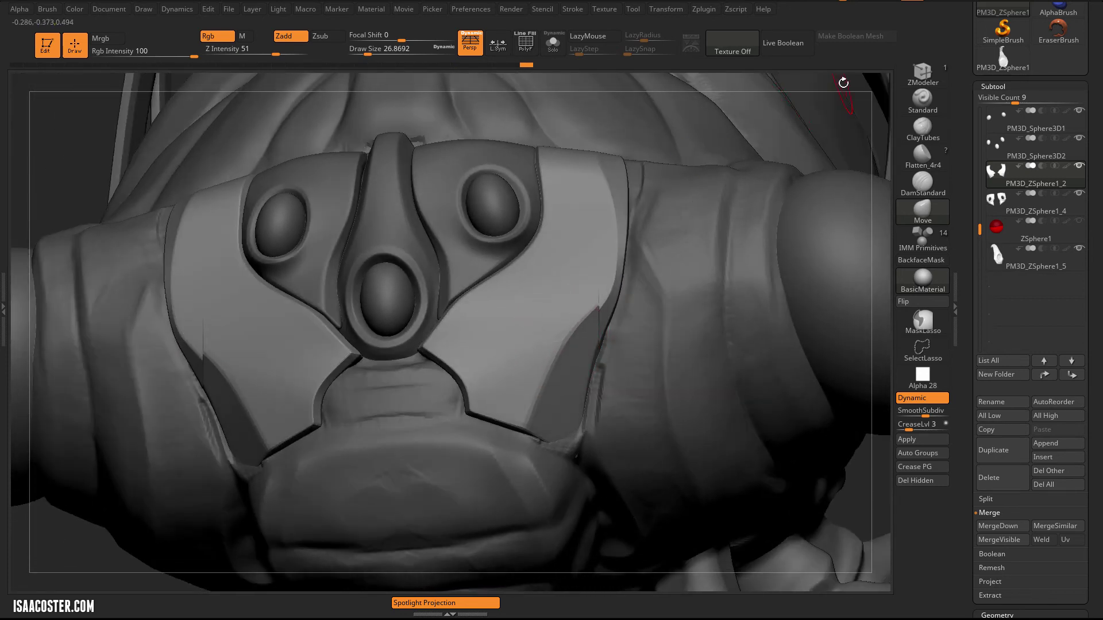
Refine the cheek panels' lower outer surfaces against the head with the Move brush at size 26.87.
drag(87, 172, 246, 357)
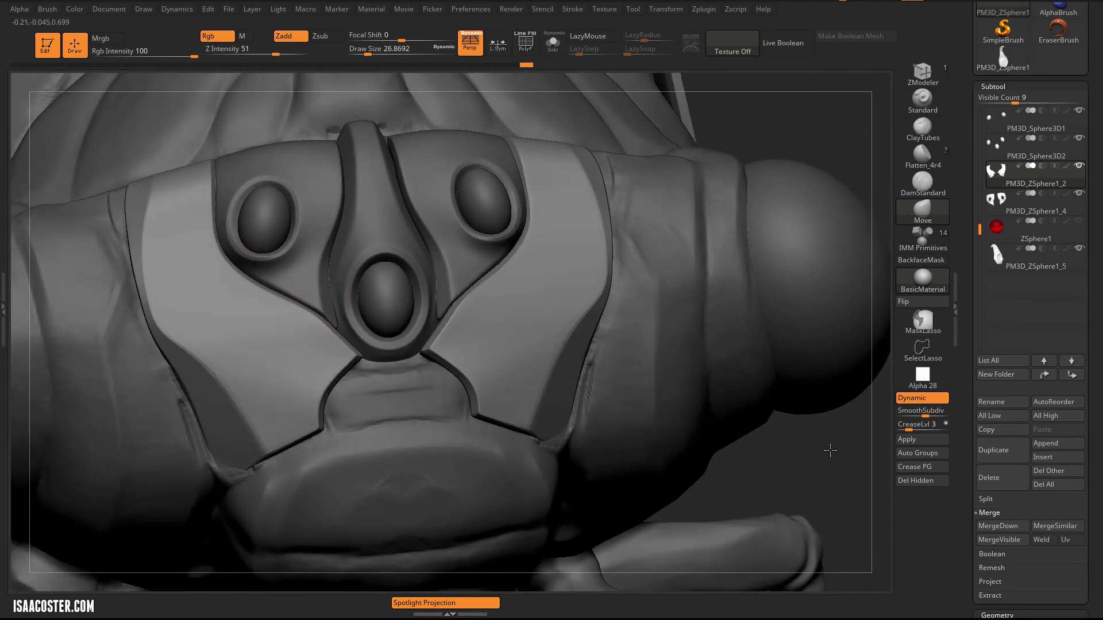
drag(833, 451, 793, 454)
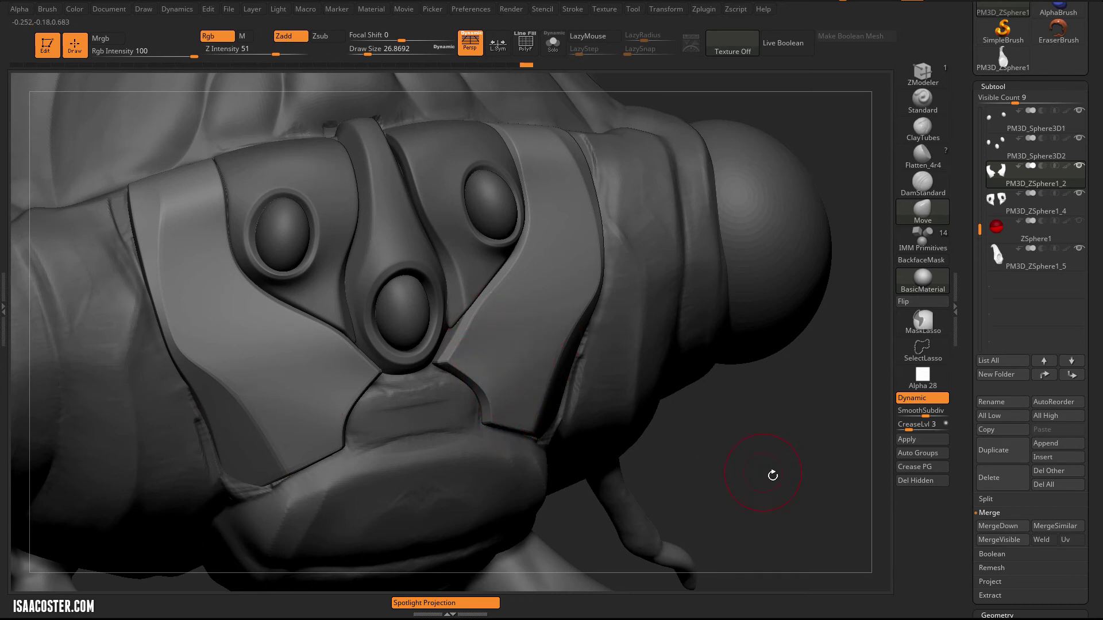
drag(774, 476, 511, 389)
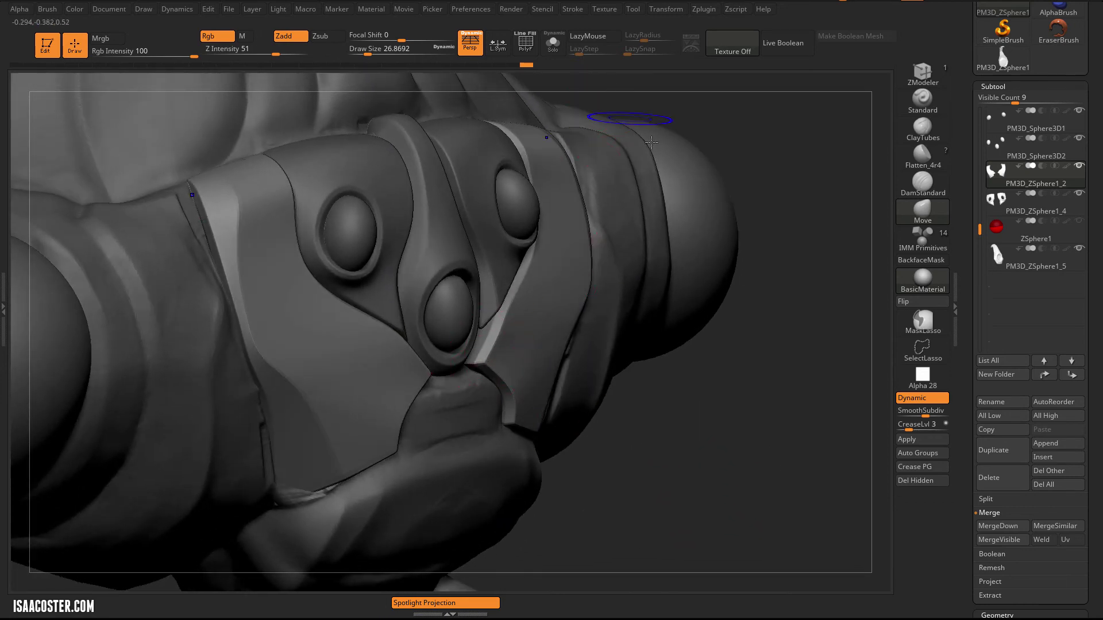
Show the polyframe without dynamic subdivision and adjust the cheek panels' low-poly vertices with the Move brush at size 26.87.
key(shift+f)
key(shift+d)
drag(783, 153, 488, 374)
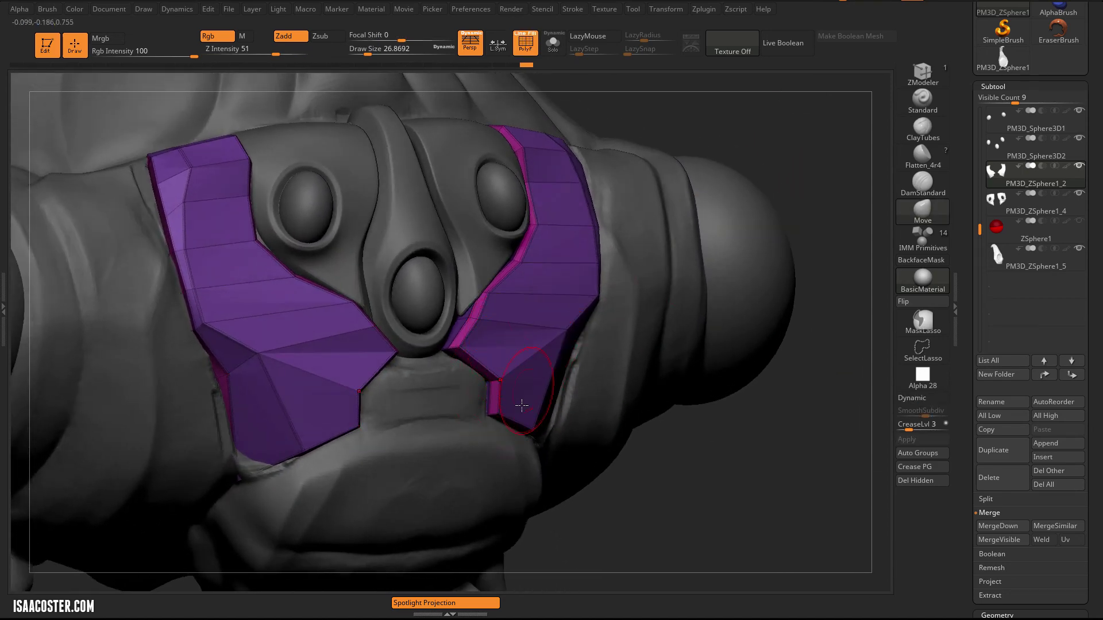
drag(747, 494, 548, 306)
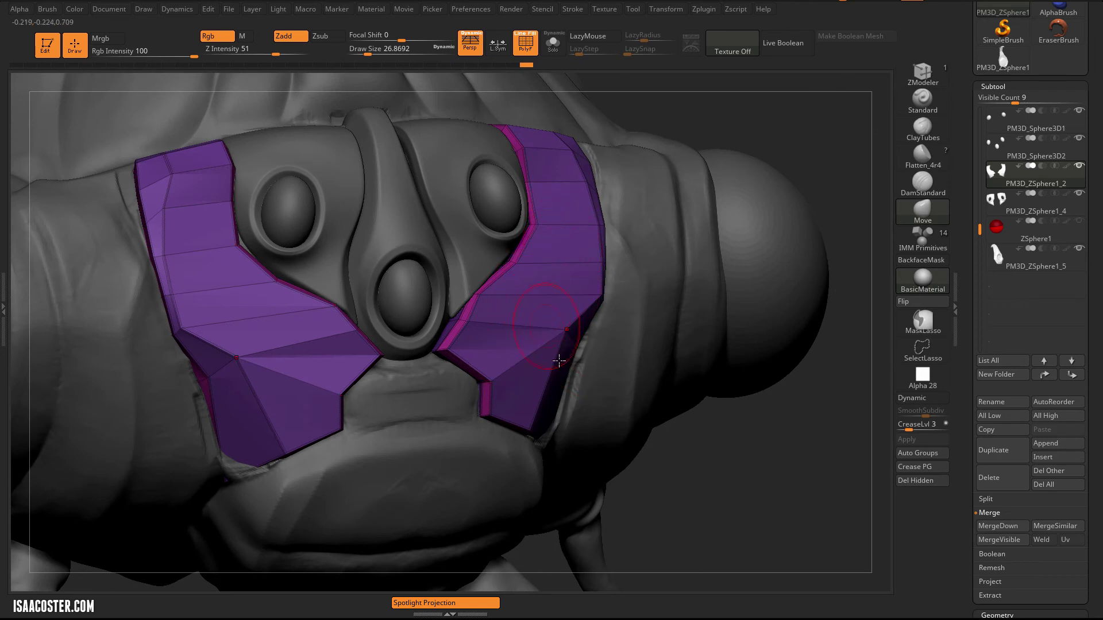
drag(705, 514, 614, 71)
Isolate the cheek panels and adjust their individual vertices with the Move brush at size 1.03.
click(554, 44)
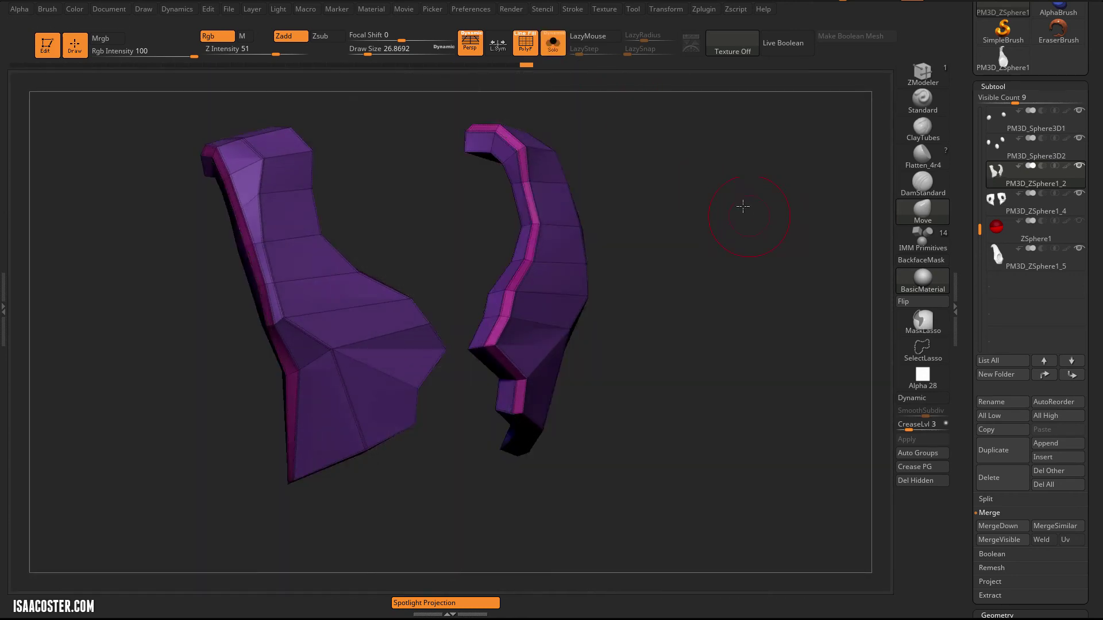
drag(739, 197, 491, 373)
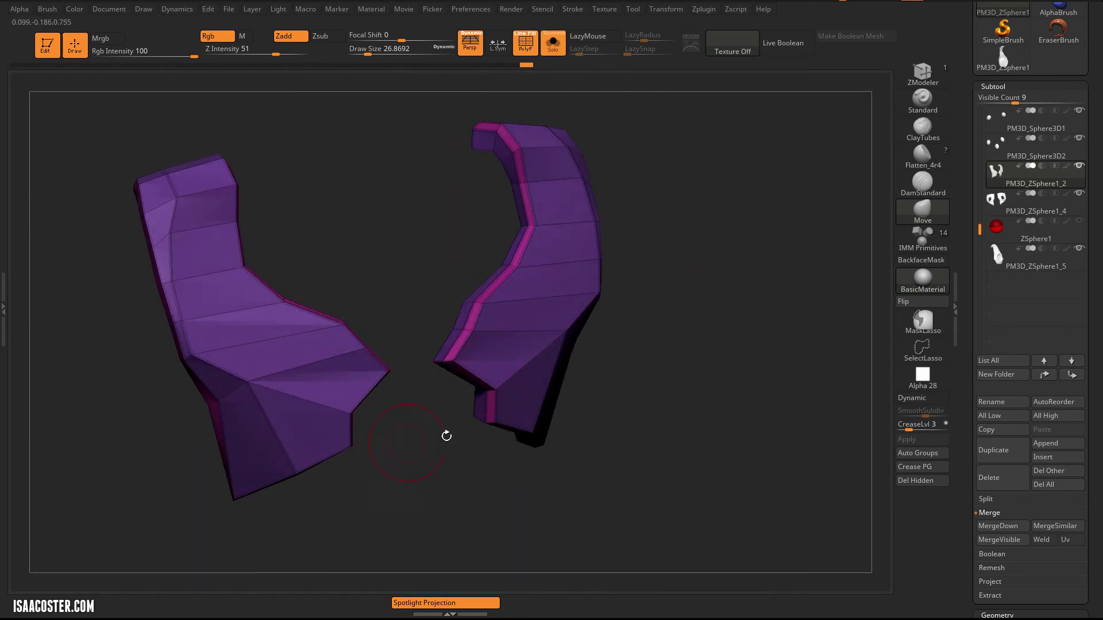
mouse_move(672, 411)
mouse_down()
mouse_move(694, 386)
mouse_move(728, 482)
mouse_move(730, 458)
mouse_up()
key(s)
drag(730, 458, 713, 458)
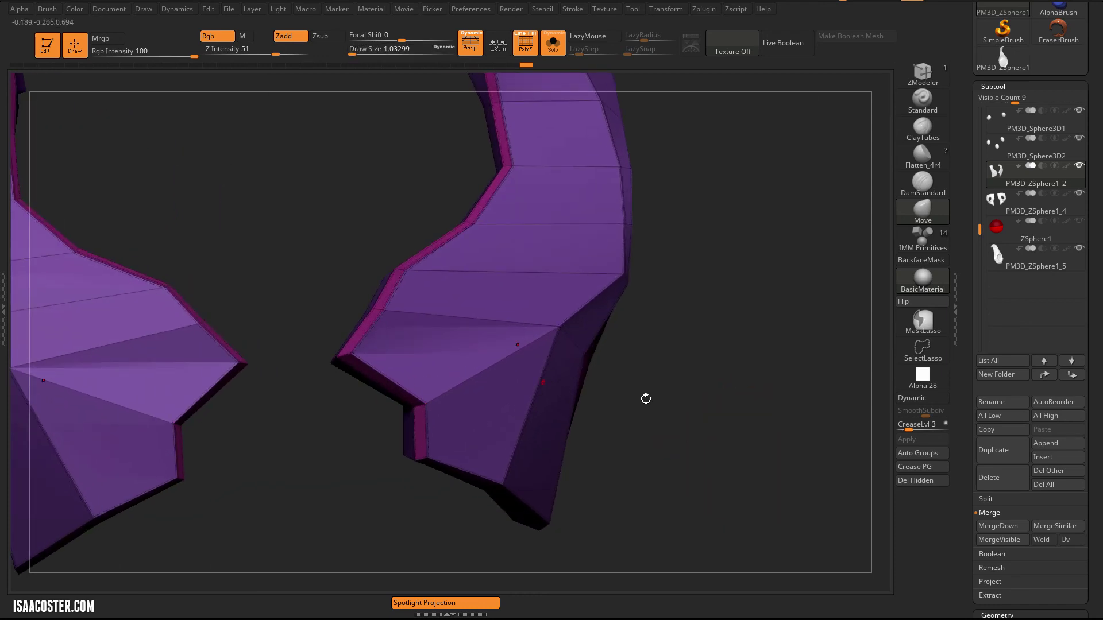
drag(693, 404, 715, 322)
key(b)
key(m)
key(v)
drag(726, 406, 834, 292)
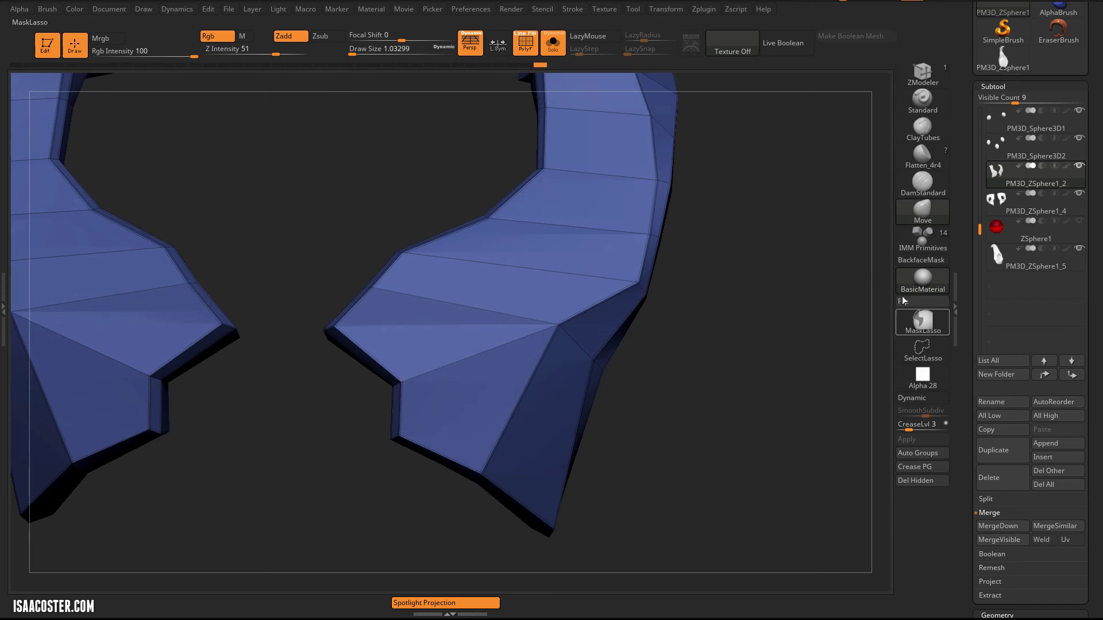
Assign the cheek panels' inner-corner faces a separate polygroup with ZModeler, isolate them and align the transpose line to them.
click(934, 82)
click(422, 350)
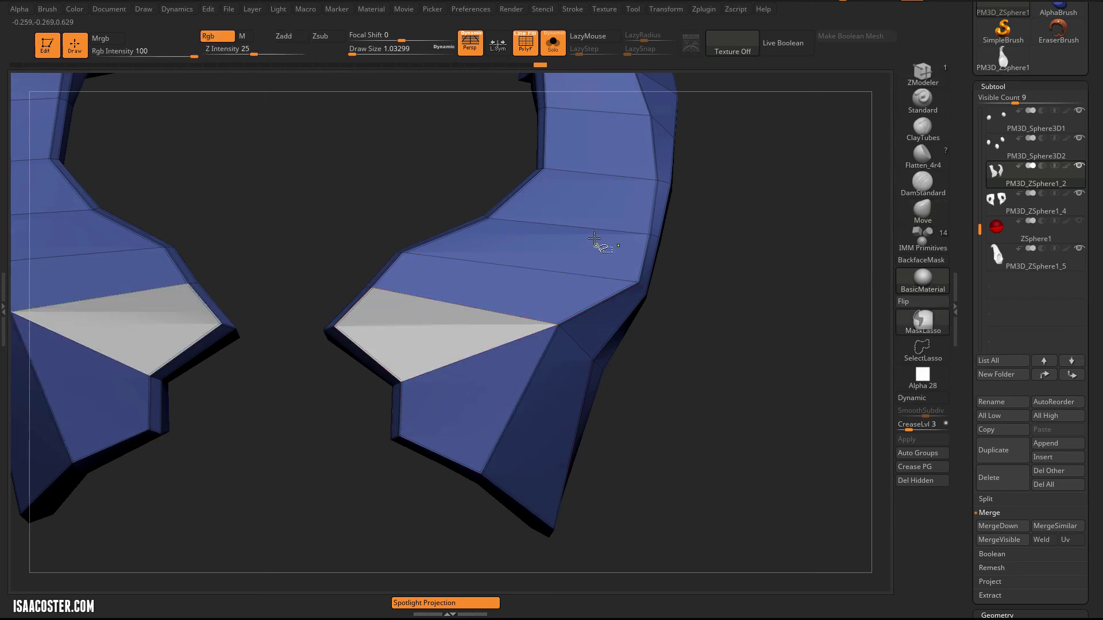
ctrl+shift+drag(741, 455, 733, 416)
key(w)
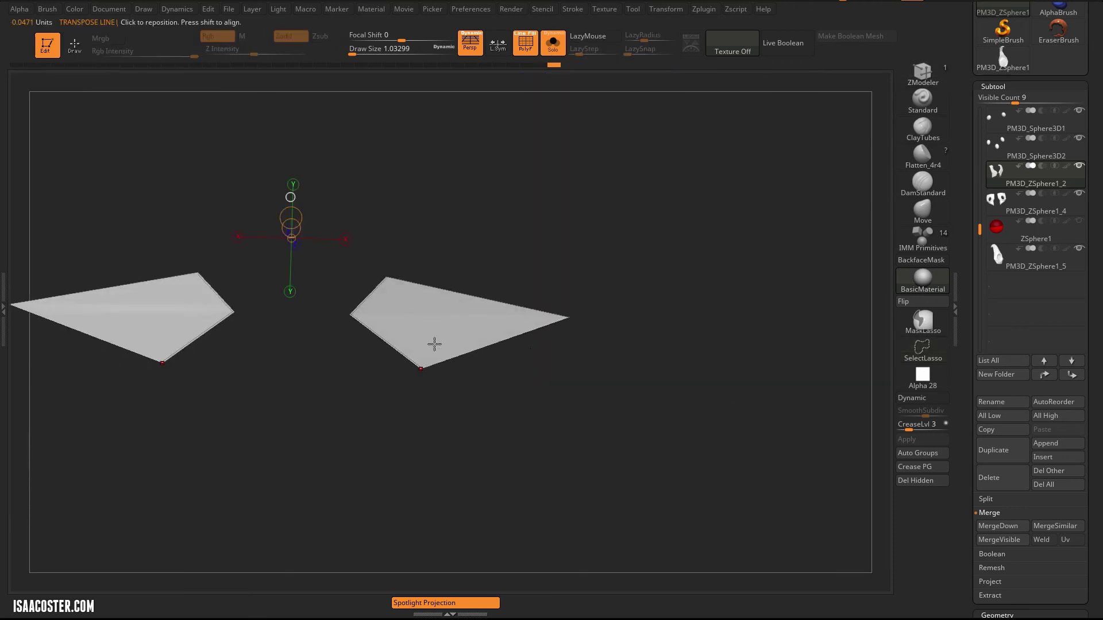
click(429, 318)
drag(546, 407, 563, 386)
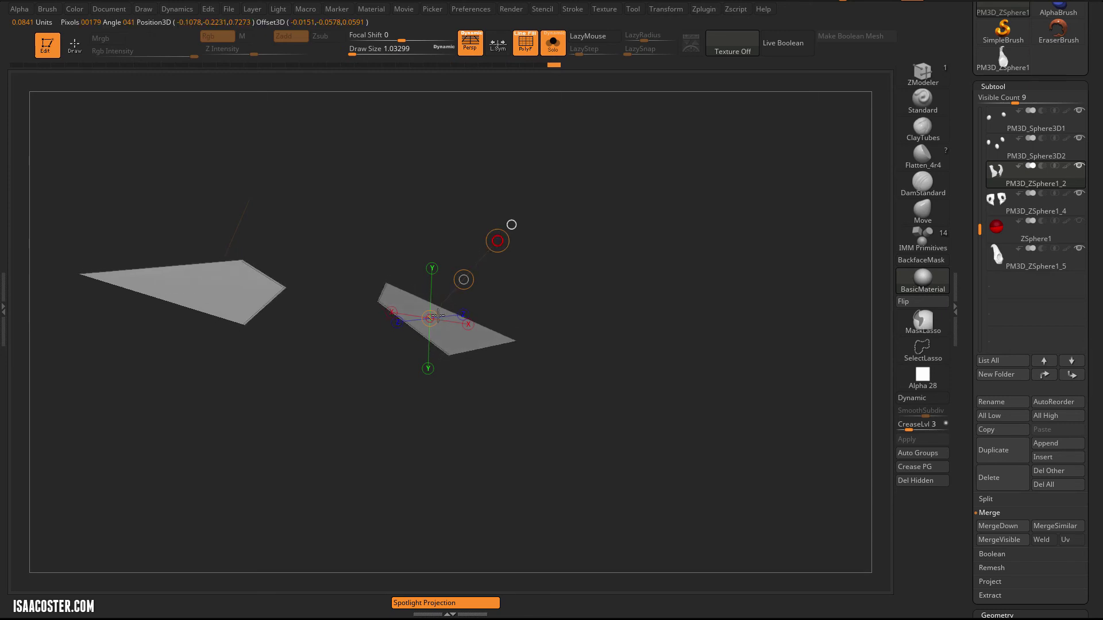
ctrl+shift+click(651, 325)
Mask everything except the cheek panels' inner-corner faces and shift these faces slightly with the transpose line.
drag(660, 320, 676, 380)
drag(553, 361, 616, 384)
drag(488, 278, 484, 278)
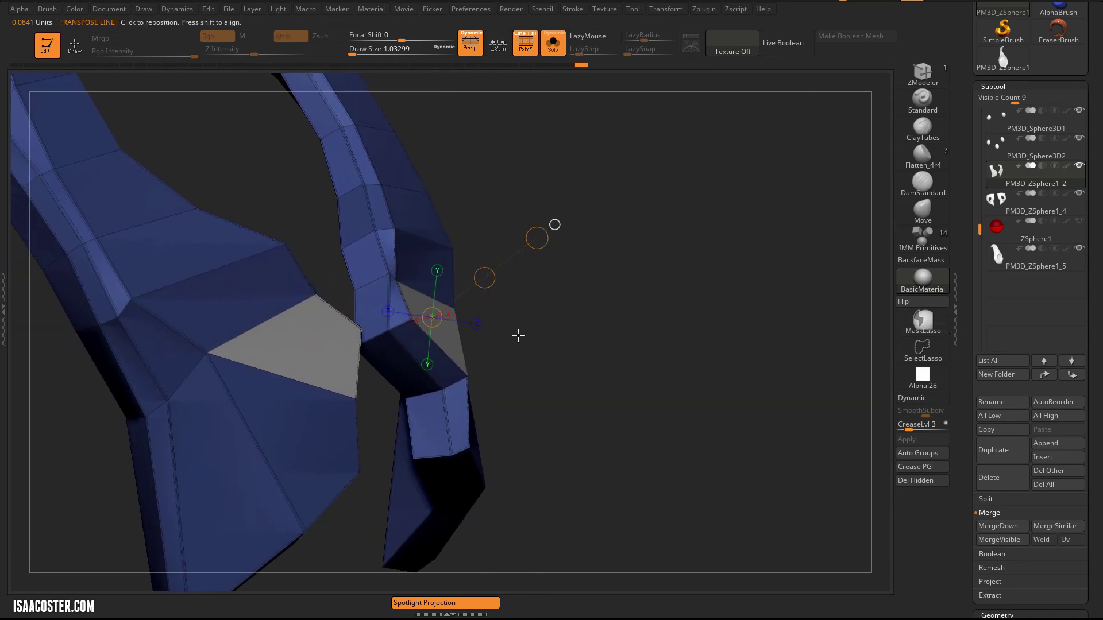
key(ctrl+z)
ctrl+shift+click(588, 350)
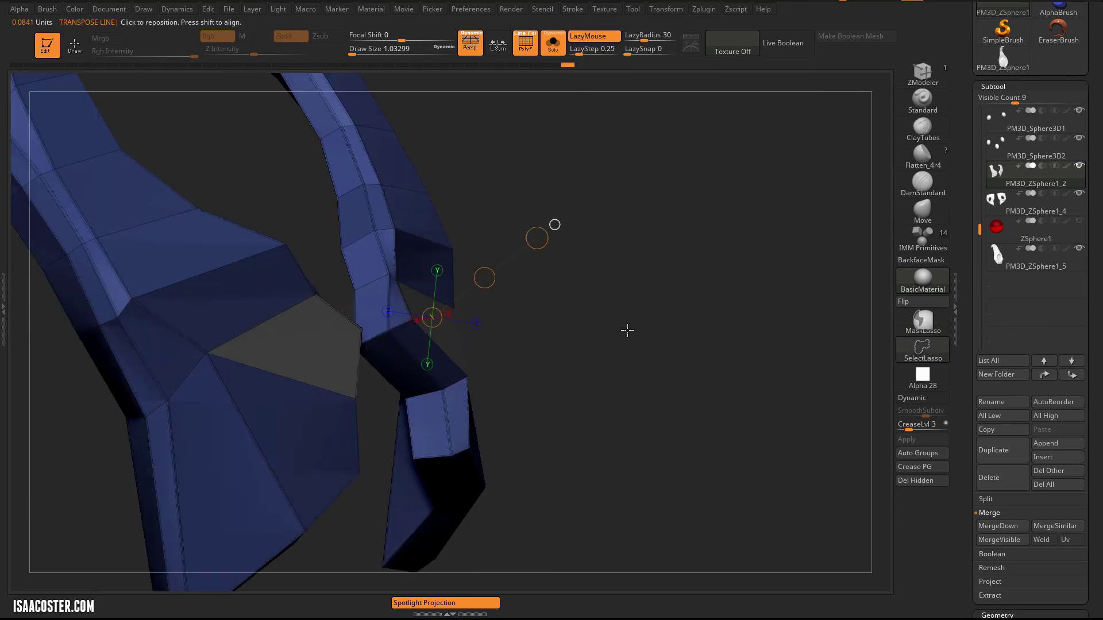
ctrl+click(583, 330)
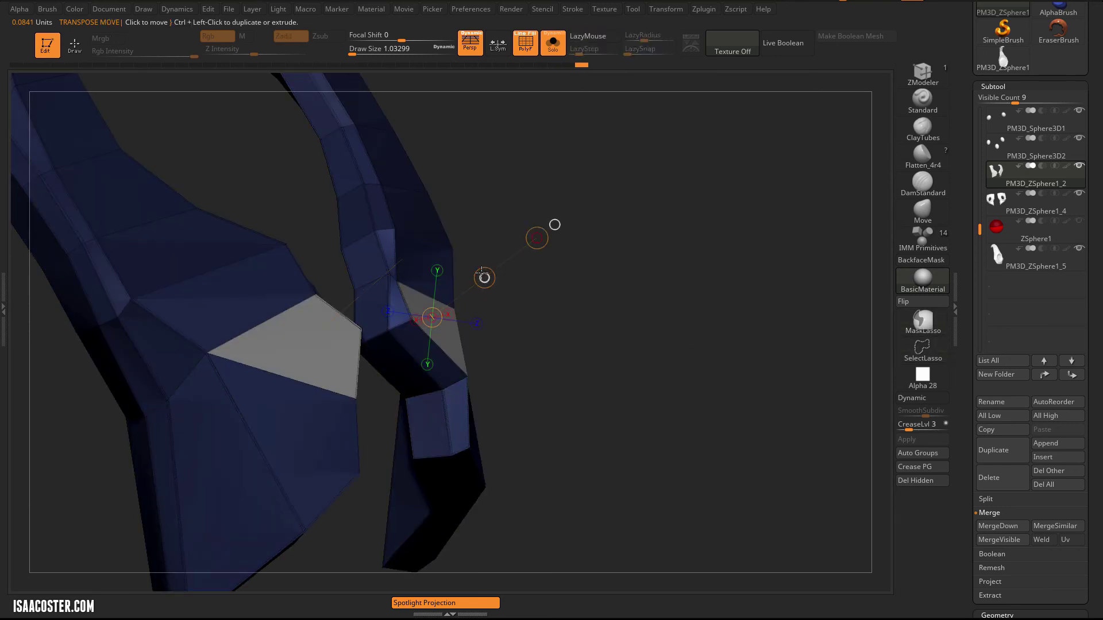
drag(482, 275, 493, 274)
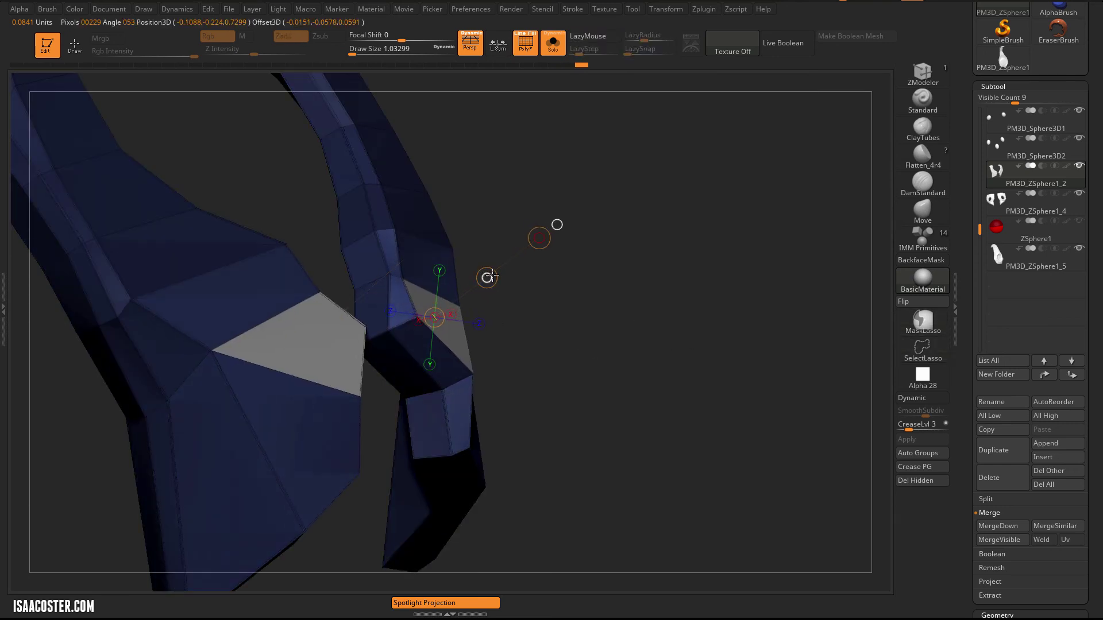
Reposition the unmasked inner-corner faces along a new transpose line and preview the smoothed cheek panels.
mouse_move(540, 359)
mouse_down()
mouse_move(512, 367)
mouse_move(405, 313)
mouse_up()
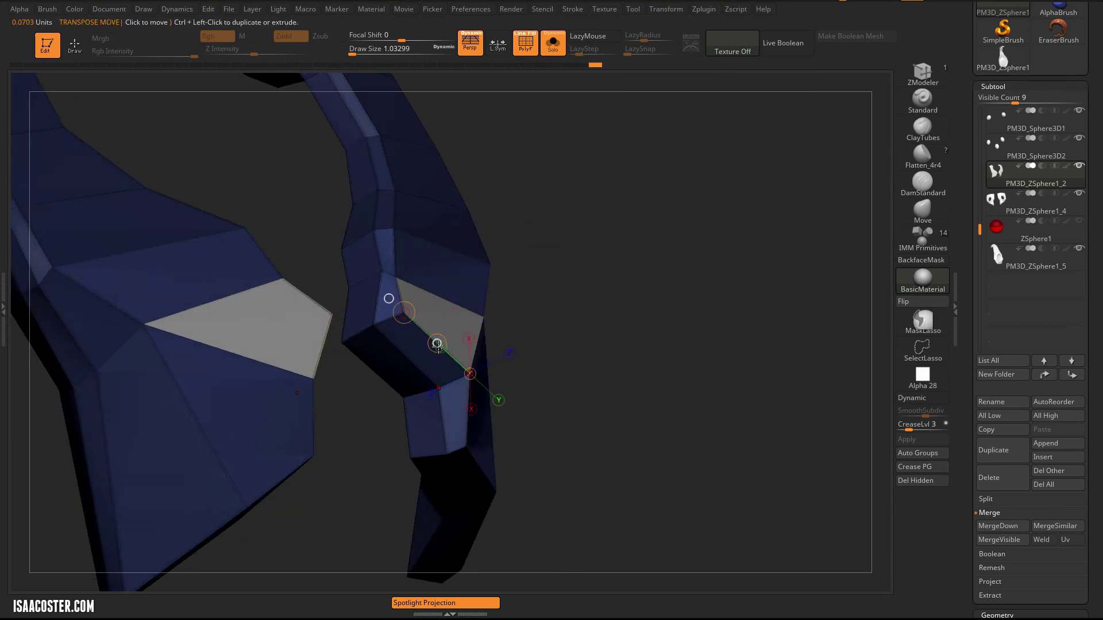
drag(442, 345, 444, 342)
right_drag(461, 284, 438, 282)
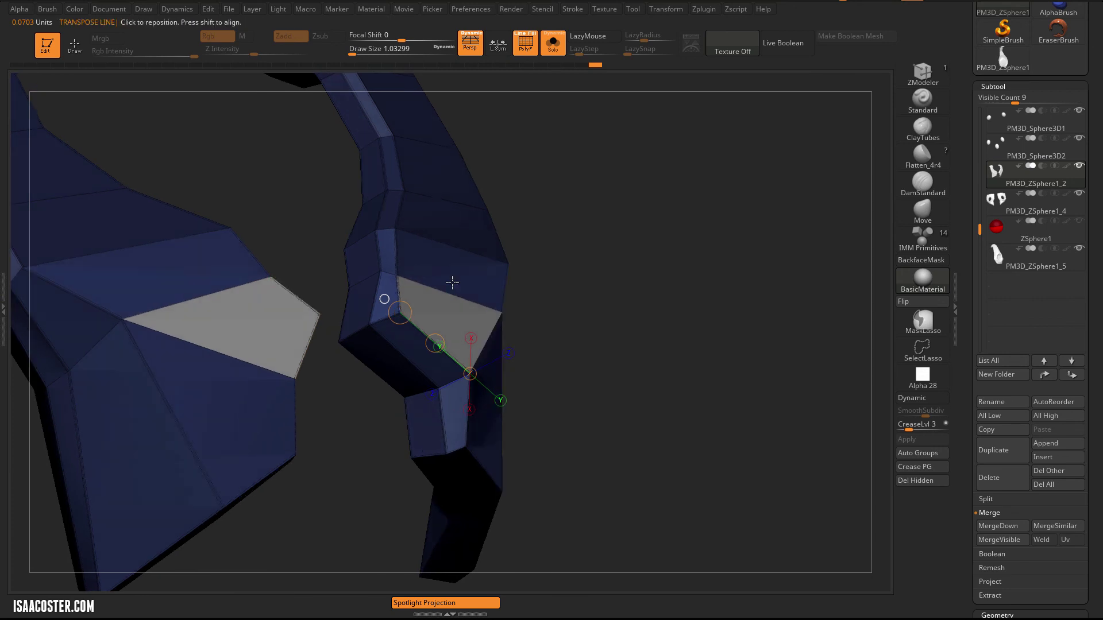
mouse_move(502, 312)
mouse_down()
mouse_move(469, 374)
mouse_move(490, 338)
mouse_move(538, 298)
mouse_move(584, 315)
mouse_move(640, 401)
mouse_move(701, 436)
mouse_move(655, 421)
mouse_move(628, 453)
mouse_move(623, 440)
mouse_move(650, 406)
mouse_move(645, 433)
mouse_move(650, 367)
mouse_move(624, 397)
mouse_move(622, 305)
mouse_move(640, 362)
mouse_move(652, 330)
mouse_move(684, 318)
mouse_move(707, 332)
mouse_move(642, 361)
mouse_up()
key(d)
key(shift+f)
key(shift+f)
key(shift+d)
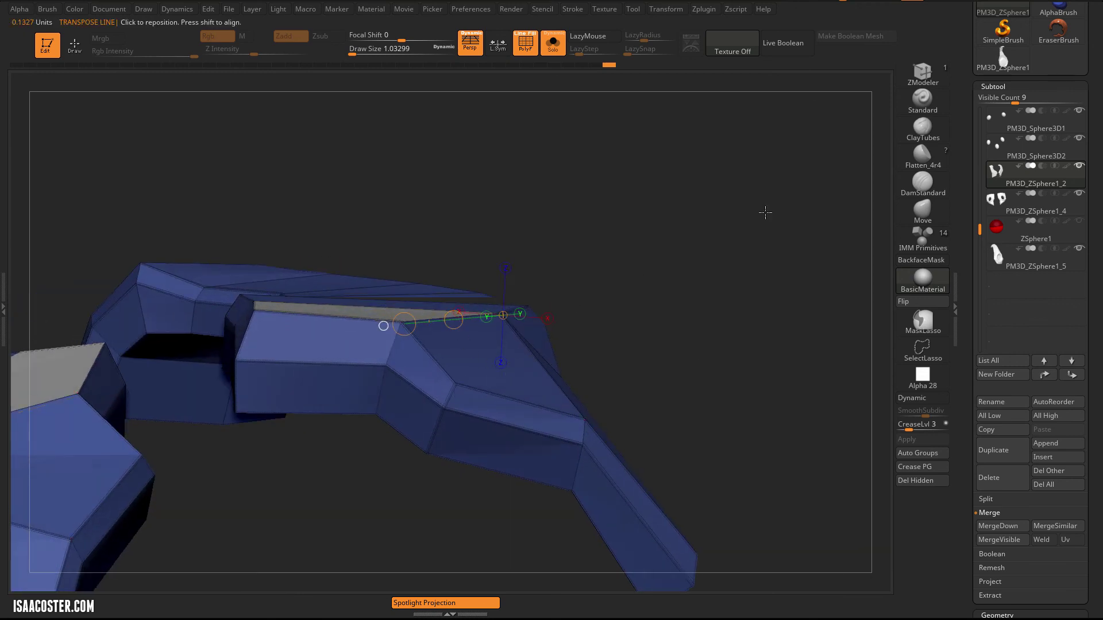
Adjust the cheek panels' inner and lower vertices with the Move brush at size 15.55 and check the smoothed surface.
click(923, 216)
drag(844, 224, 818, 227)
drag(530, 314, 535, 314)
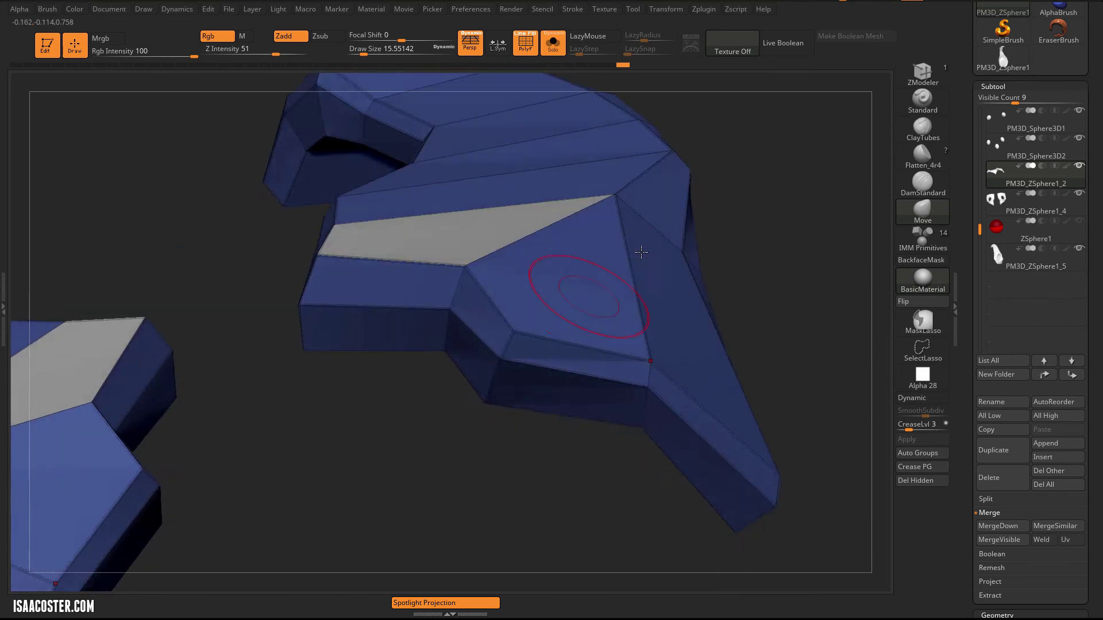
key(shift+f)
key(d)
drag(783, 288, 396, 457)
drag(651, 454, 741, 488)
key(shift+f)
key(shift+d)
key(d)
key(shift+f)
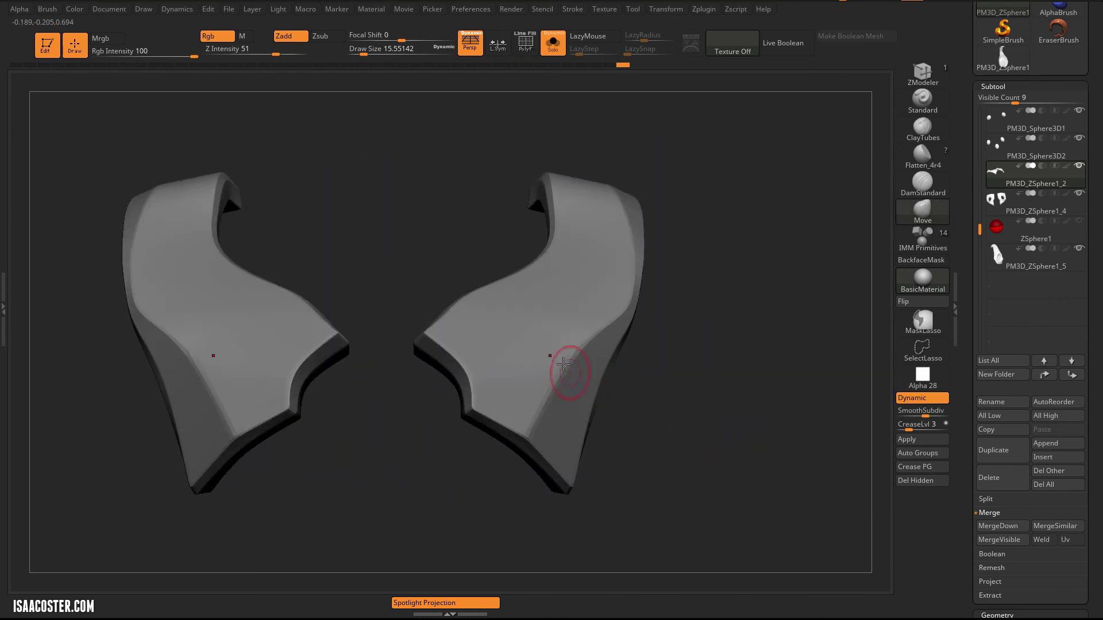
Soften the cheek panels' lower outer creases with the Move brush at size 56.47 and show the rest of the creature.
key(s)
drag(557, 364, 575, 352)
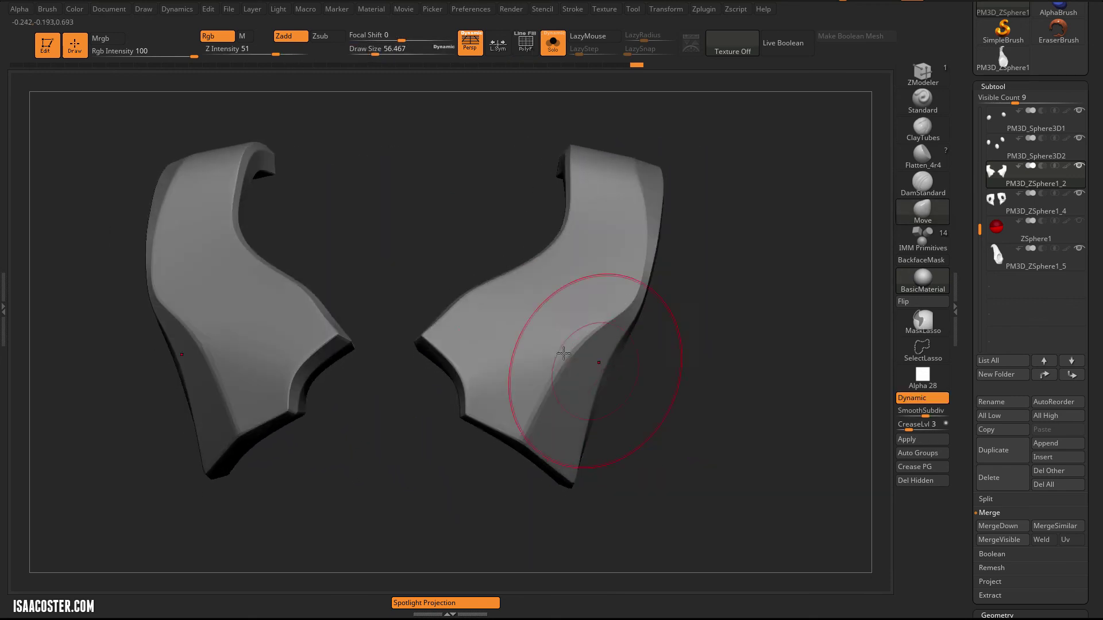
key(shift+d)
key(shift+f)
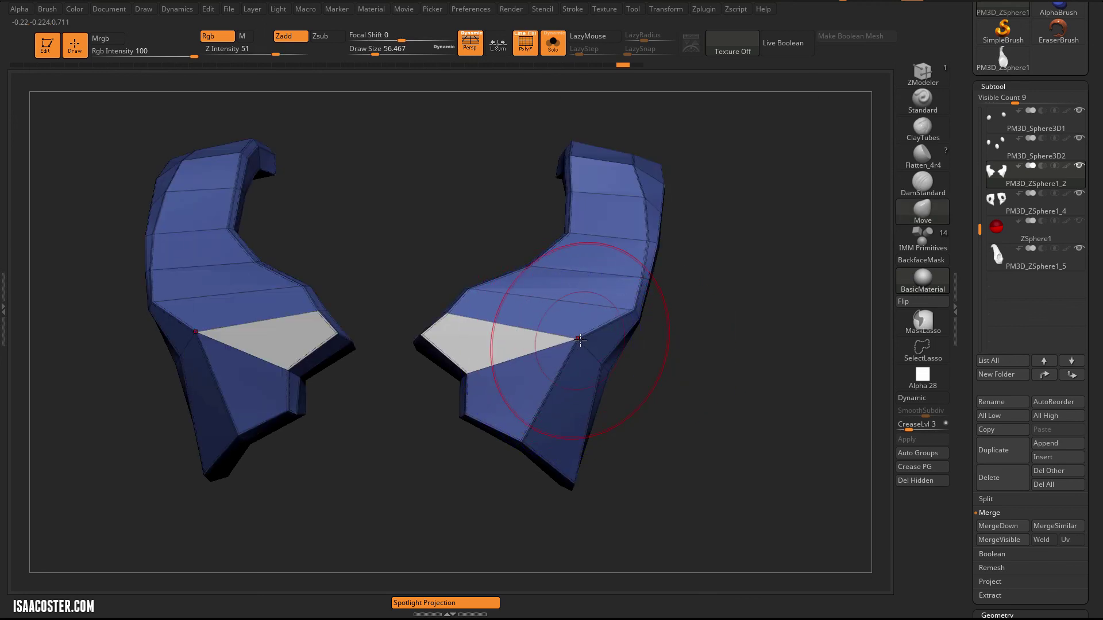
key(shift+d)
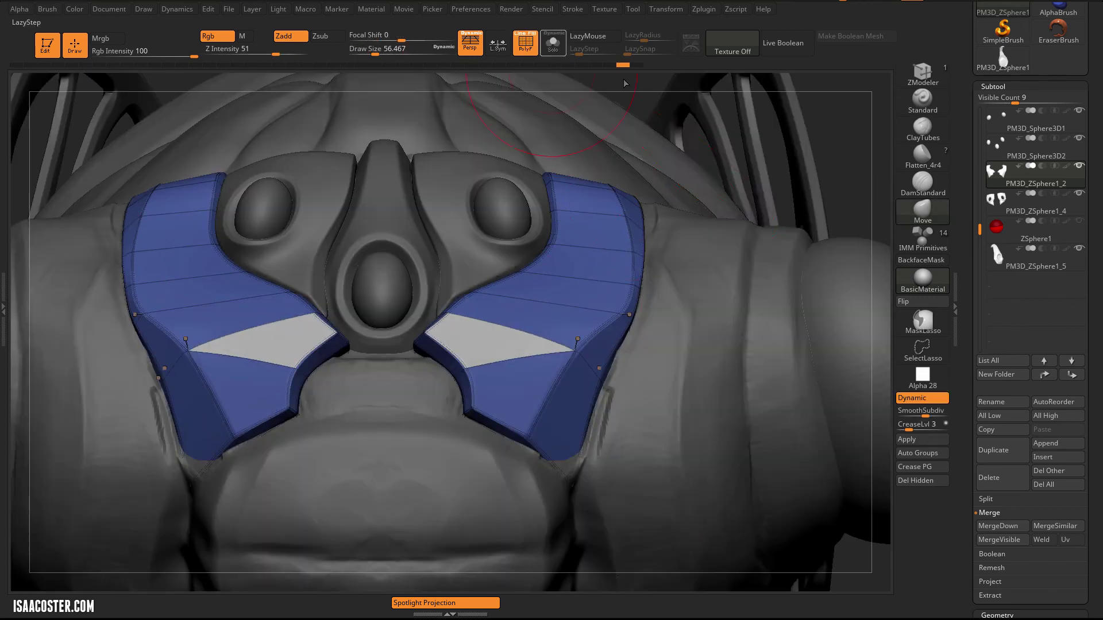
key(shift+f)
mouse_move(829, 155)
alt+mouse_down()
mouse_move(766, 106)
mouse_move(775, 231)
mouse_move(730, 257)
alt+mouse_up()
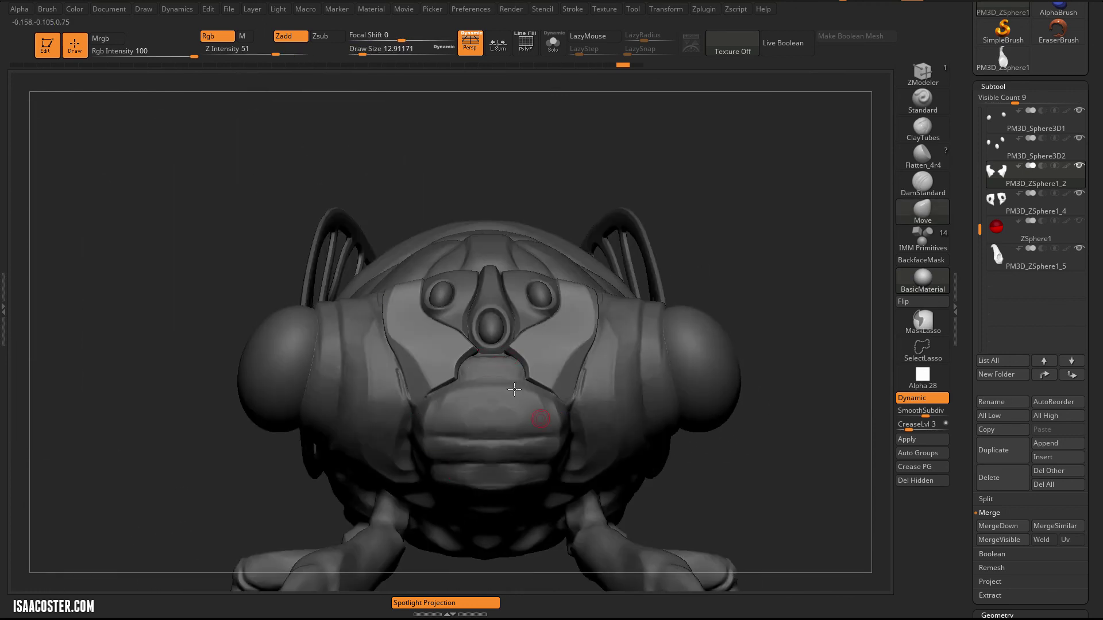